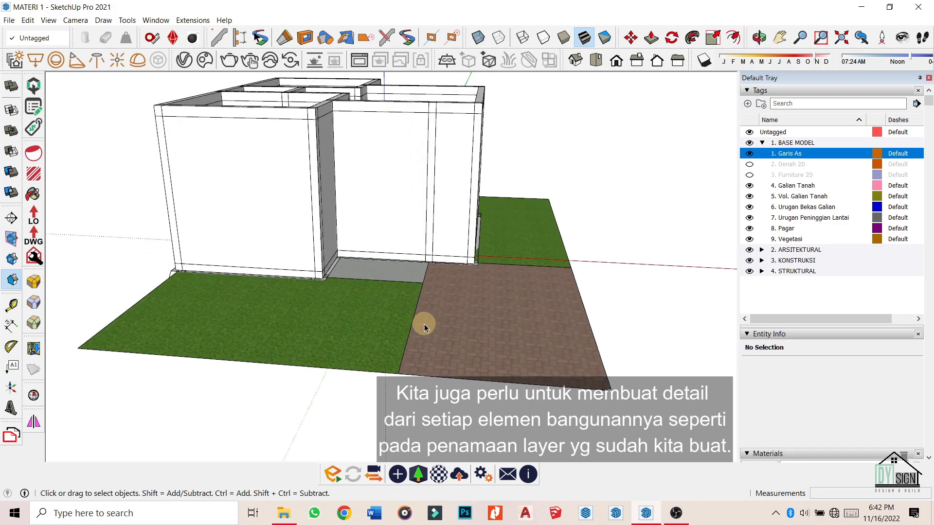
Orbit the house to a low corner angle and select the ground group.
middle_click_drag(656, 263, 591, 305)
scroll(272, 194, "down", 2)
middle_click_drag(387, 331, 477, 305)
scroll(540, 304, "down", 2)
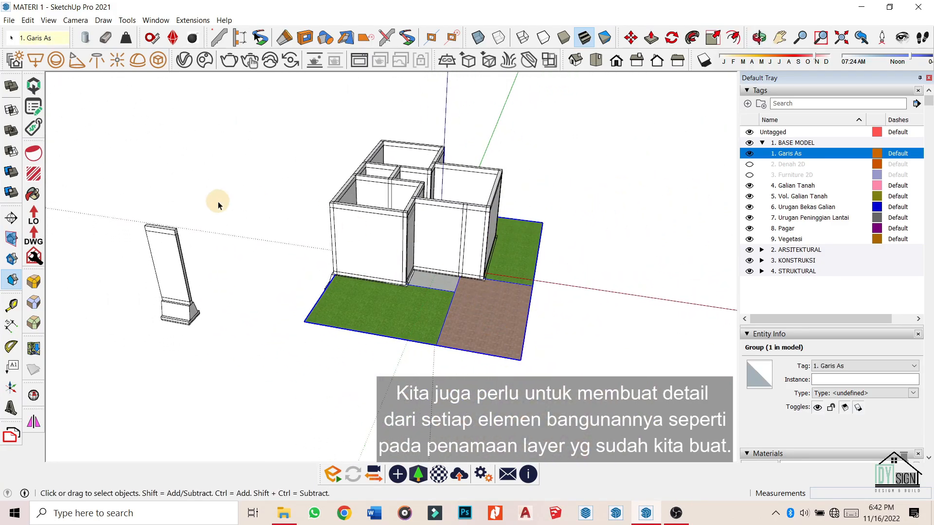
left_click(203, 175)
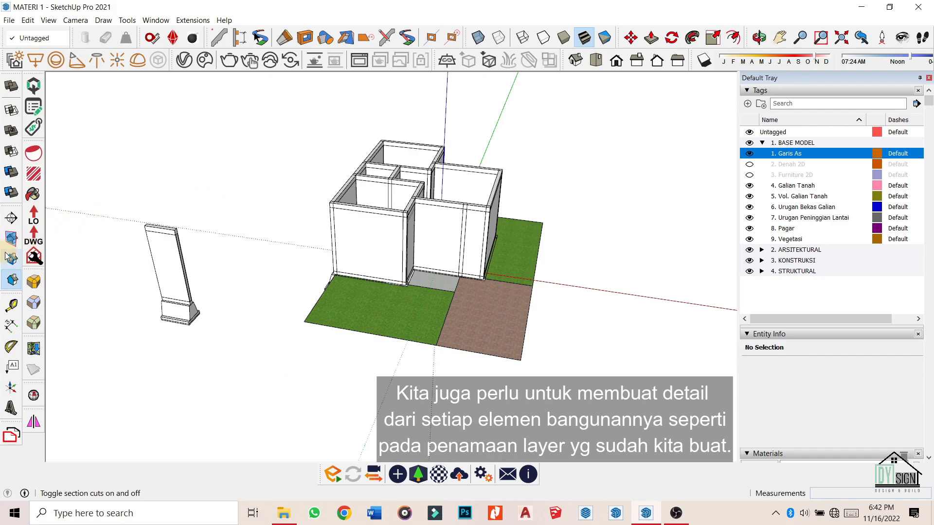
left_click(304, 152)
middle_click_drag(388, 312, 271, 248)
left_click(421, 308)
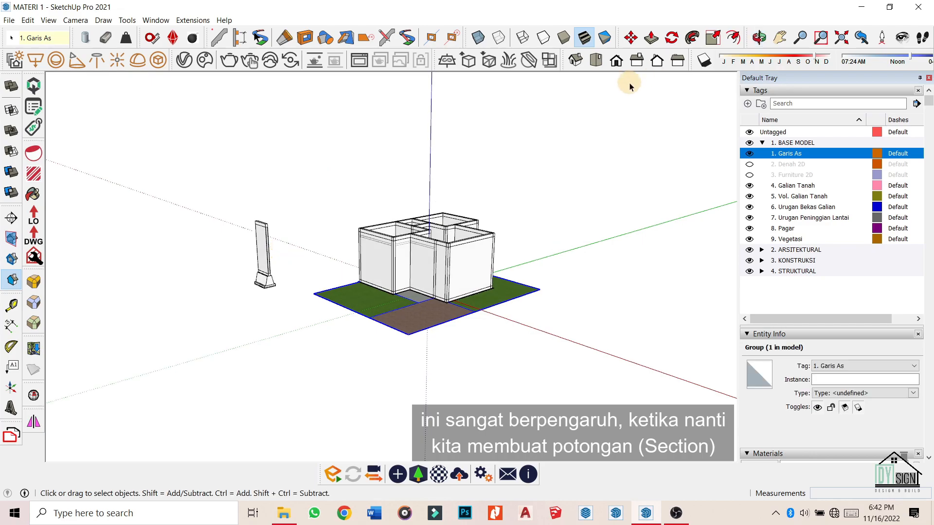
Show section planes and activate the section cut through the building.
left_click(11, 239)
scroll(336, 254, "up", 1)
double_click(335, 254)
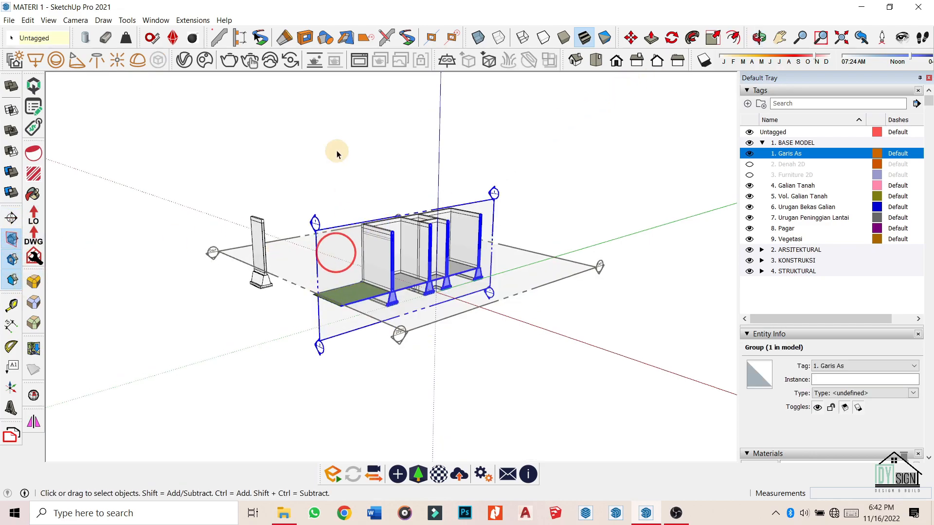
left_click(530, 185)
View the sectioned model from the Right side in Two-Point Perspective.
left_click(641, 64)
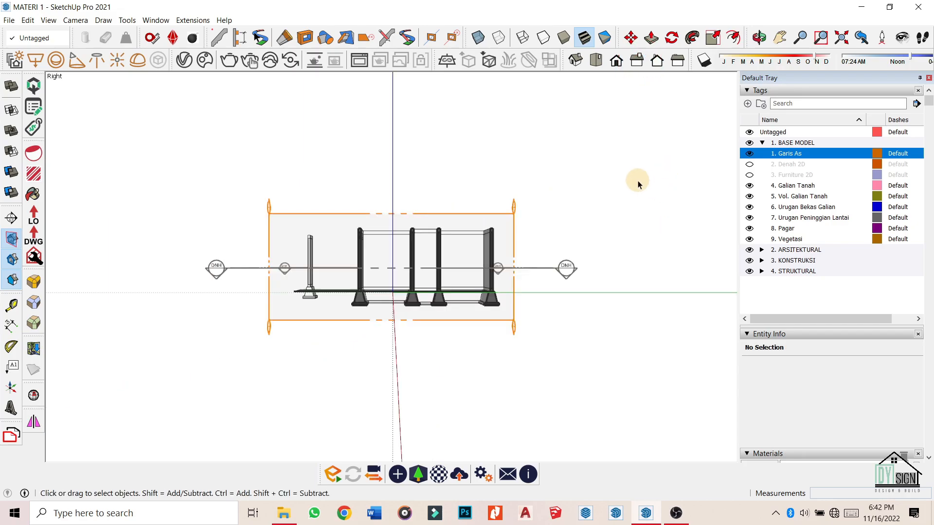
left_click(48, 21)
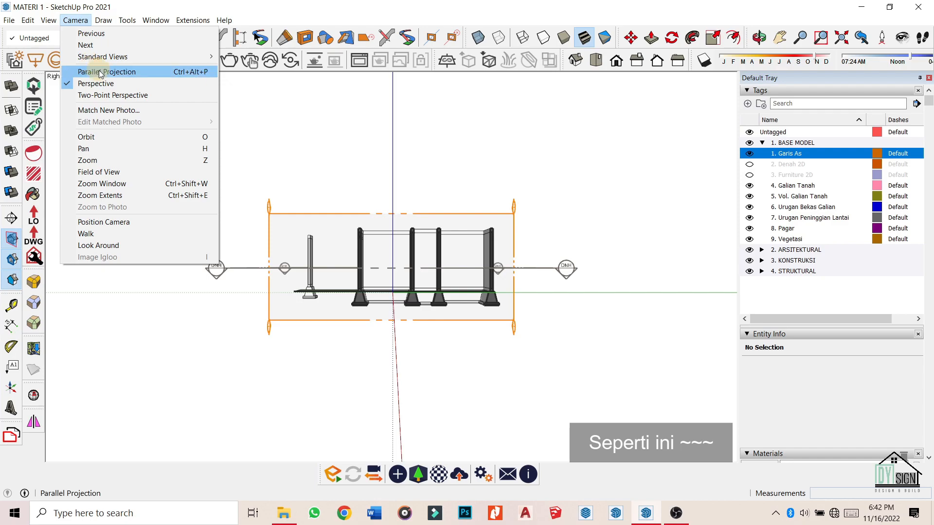
left_click(114, 95)
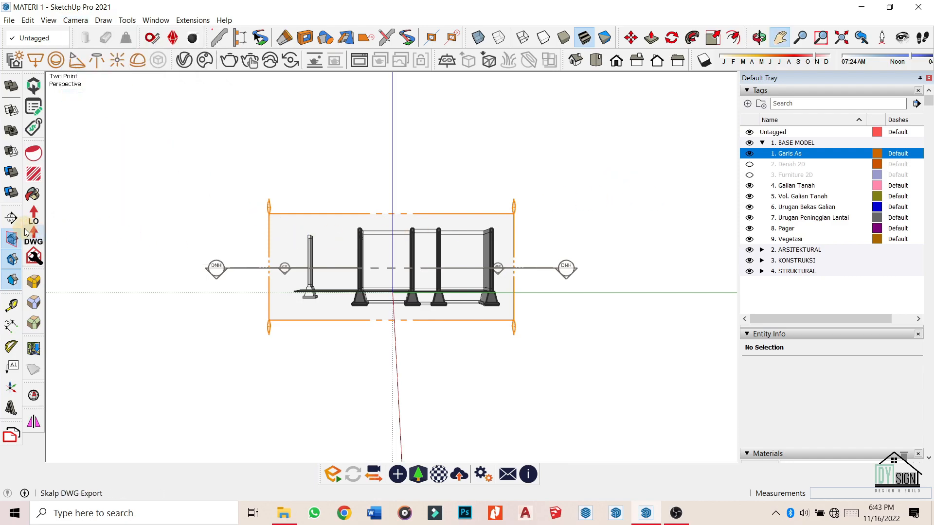
Hide the section plane outline and reopen the Camera menu.
left_click(12, 238)
scroll(427, 306, "up", 1)
scroll(427, 306, "up", 3)
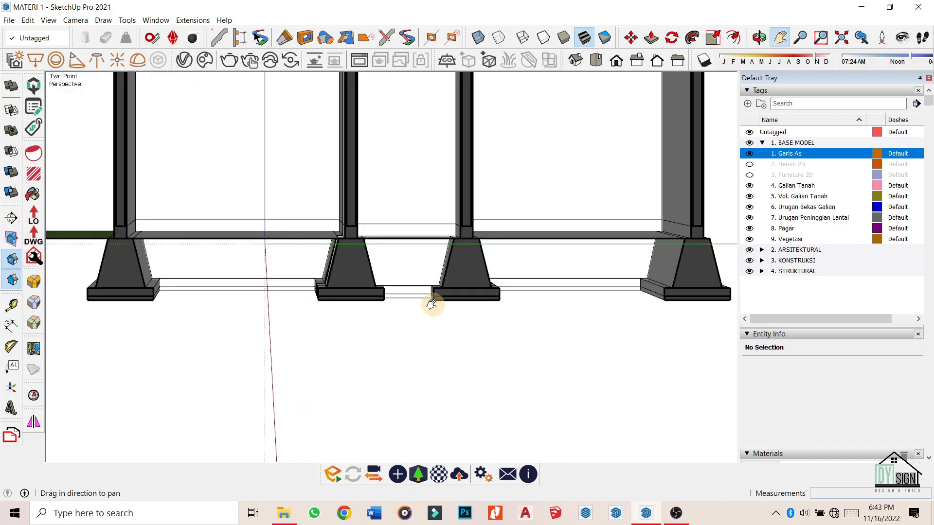
scroll(376, 261, "down", 2)
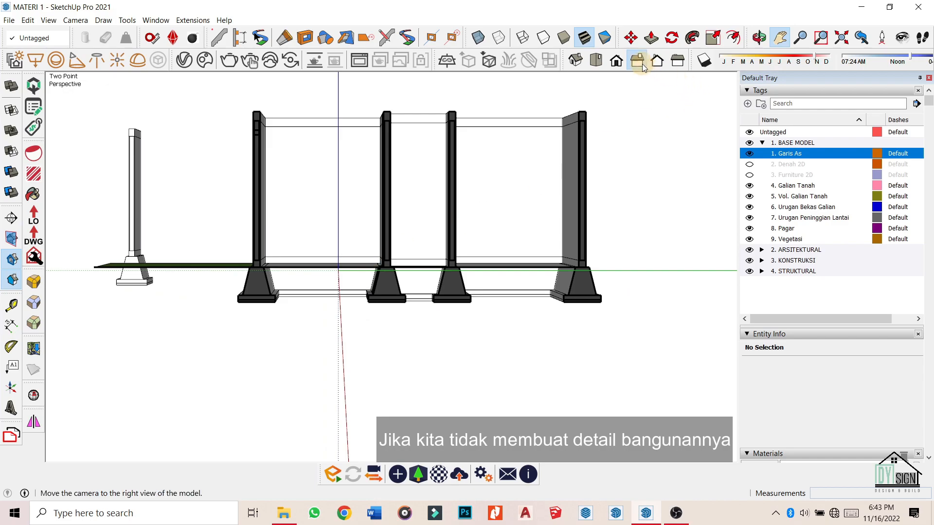
left_click(48, 20)
mouse_move(76, 20)
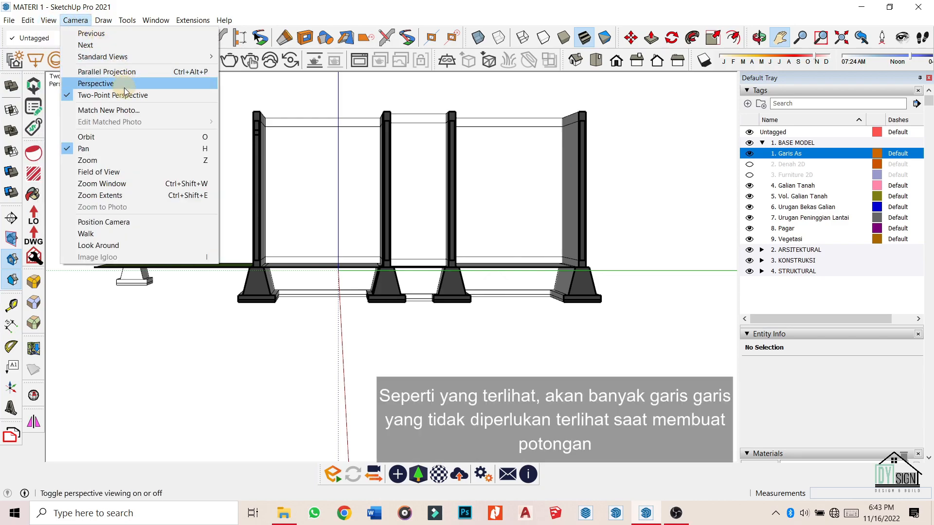
Switch the camera to Parallel Projection and show the Right elevation.
left_click(126, 71)
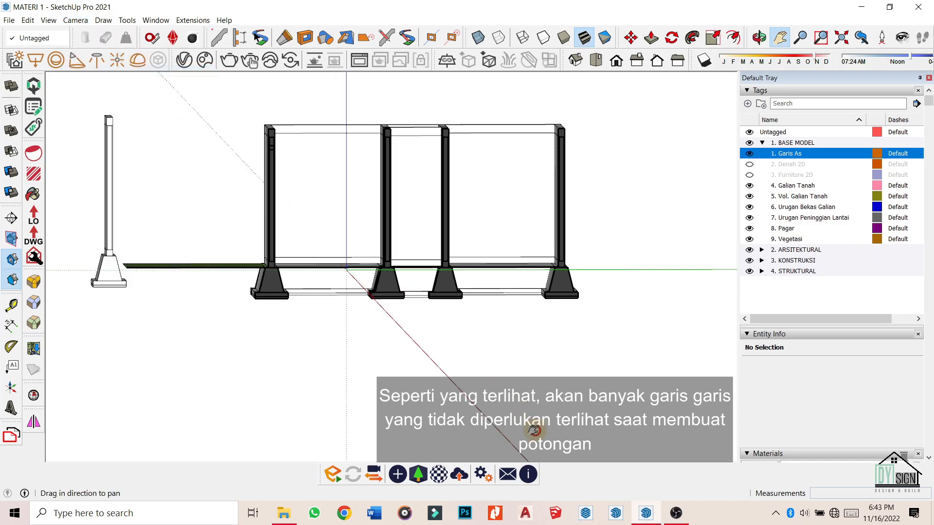
left_click(637, 60)
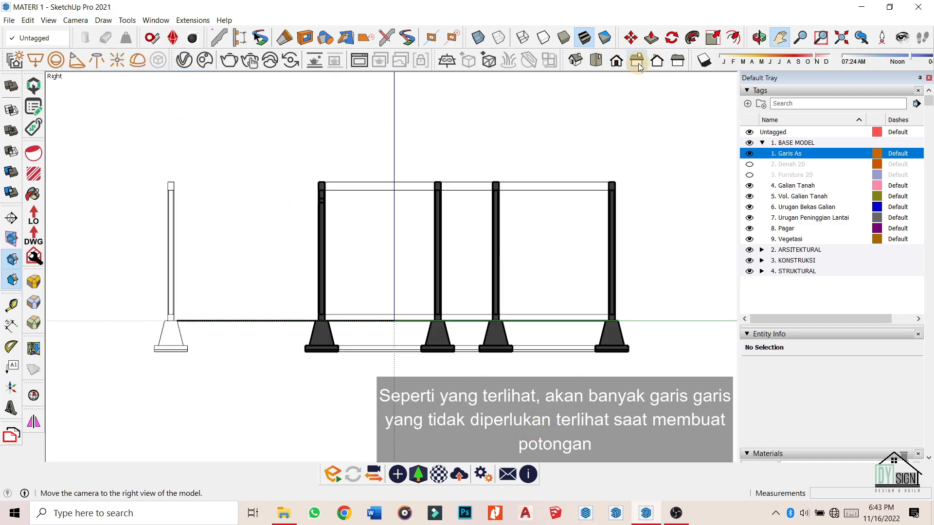
left_click_drag(665, 228, 661, 229)
scroll(353, 367, "up", 6)
scroll(210, 363, "down", 6)
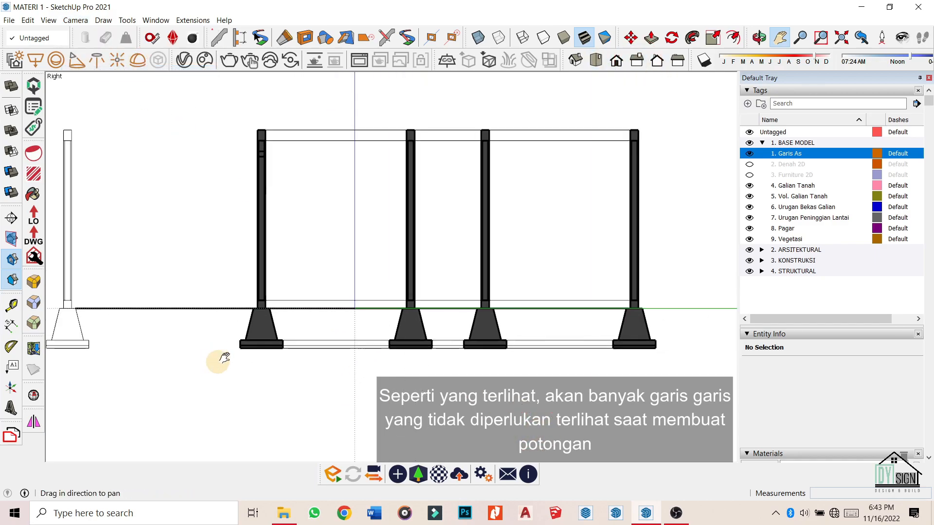
Zoom in and out on the sectioned footings in the right elevation.
scroll(301, 340, "up", 3)
scroll(281, 331, "up", 1)
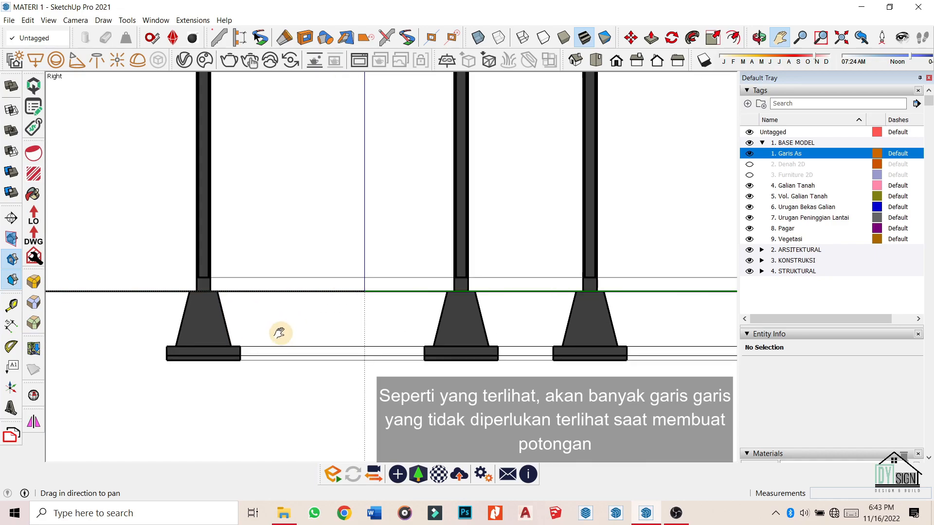
scroll(281, 333, "down", 1)
scroll(315, 315, "up", 5)
scroll(317, 262, "down", 4)
scroll(323, 323, "up", 5)
scroll(365, 317, "down", 3)
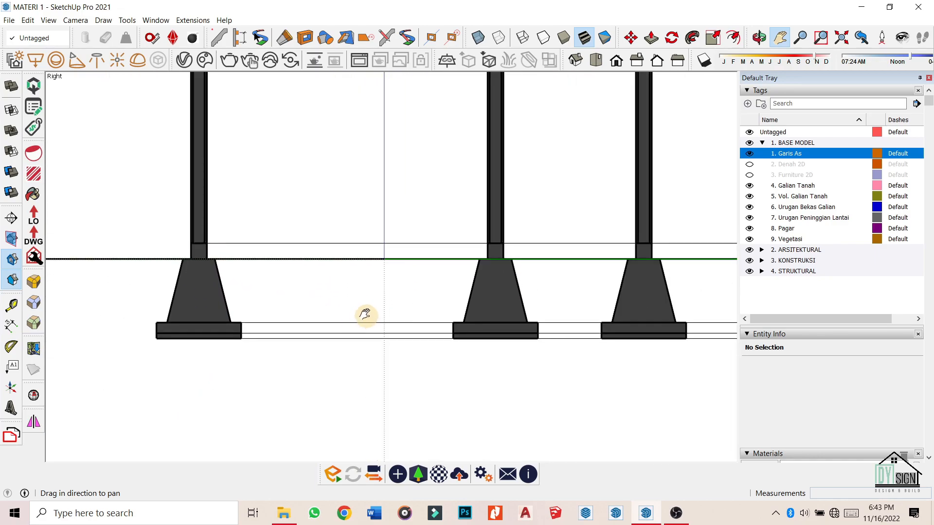
scroll(252, 332, "up", 3)
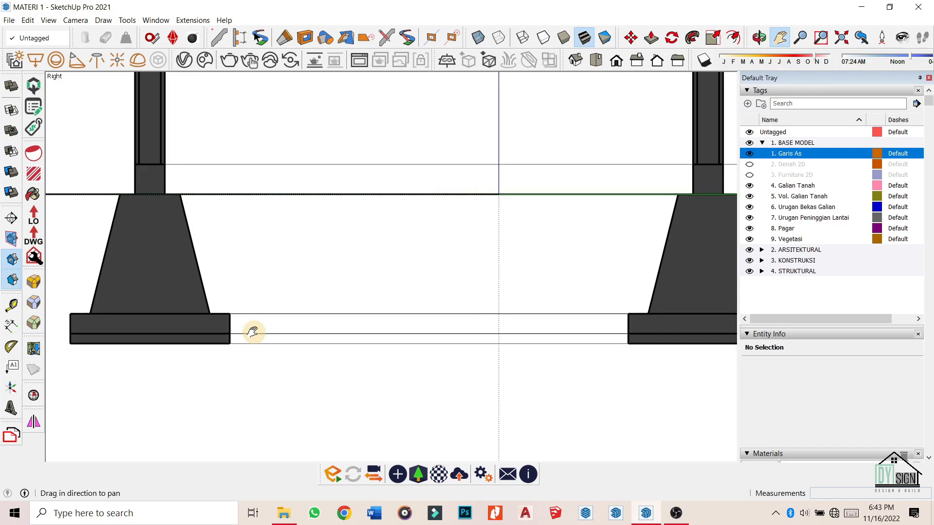
scroll(253, 333, "down", 2)
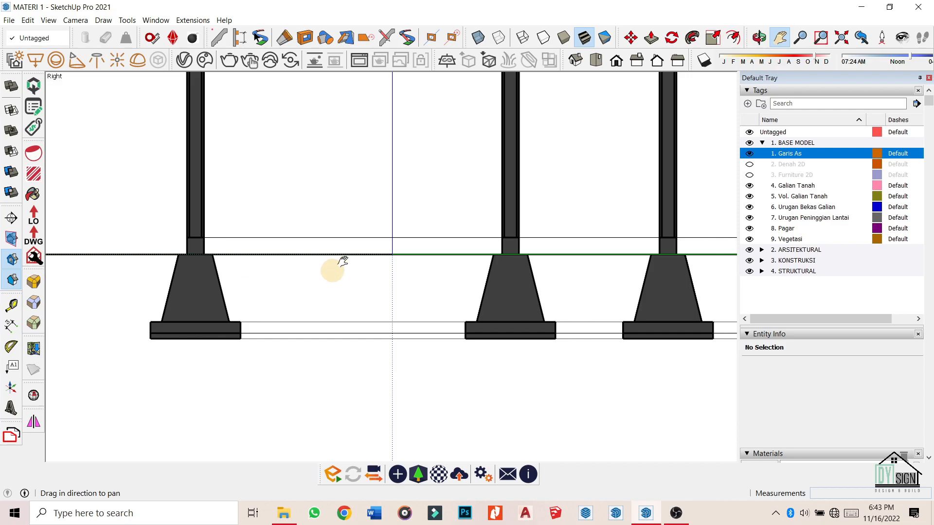
scroll(219, 282, "up", 4)
scroll(271, 370, "down", 3)
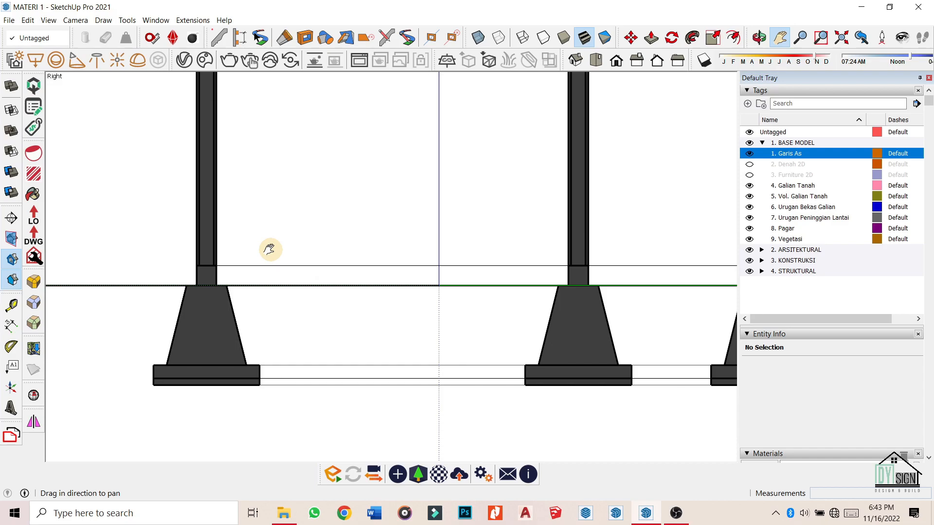
scroll(270, 250, "down", 2)
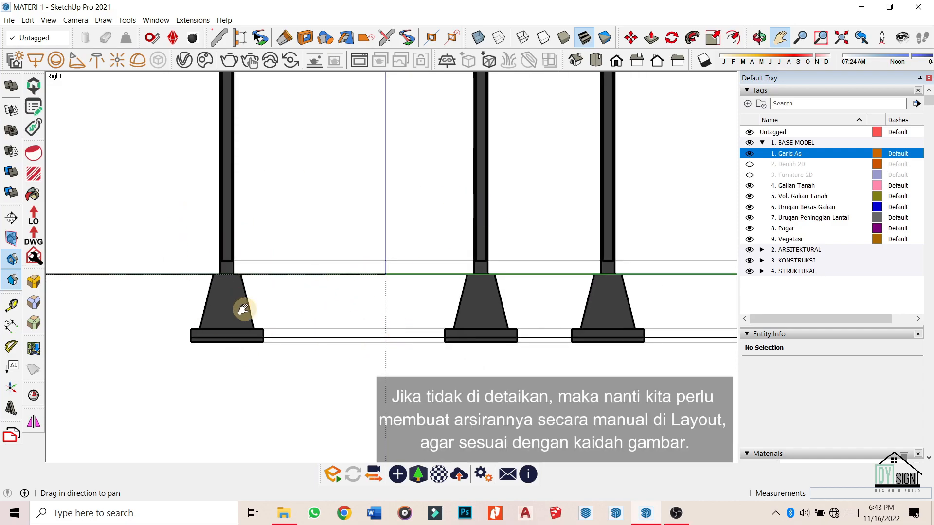
scroll(244, 309, "down", 1)
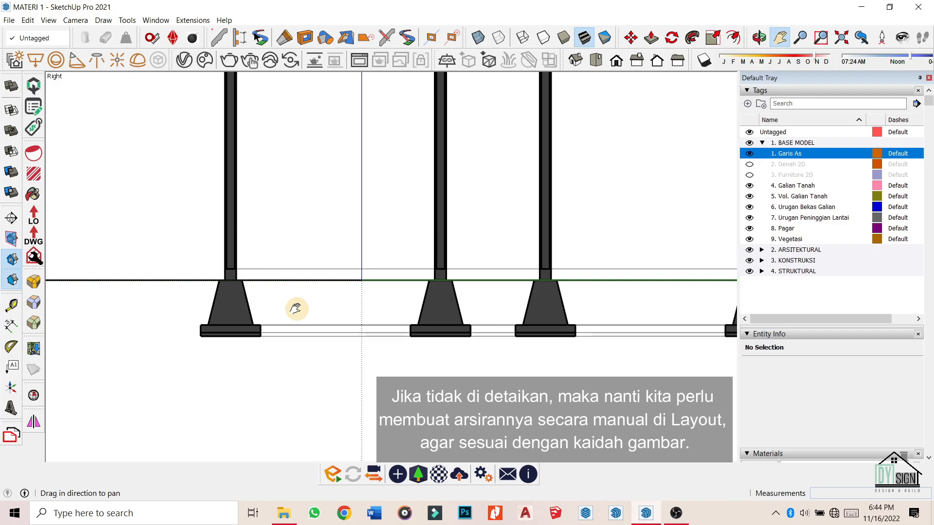
scroll(296, 308, "down", 2)
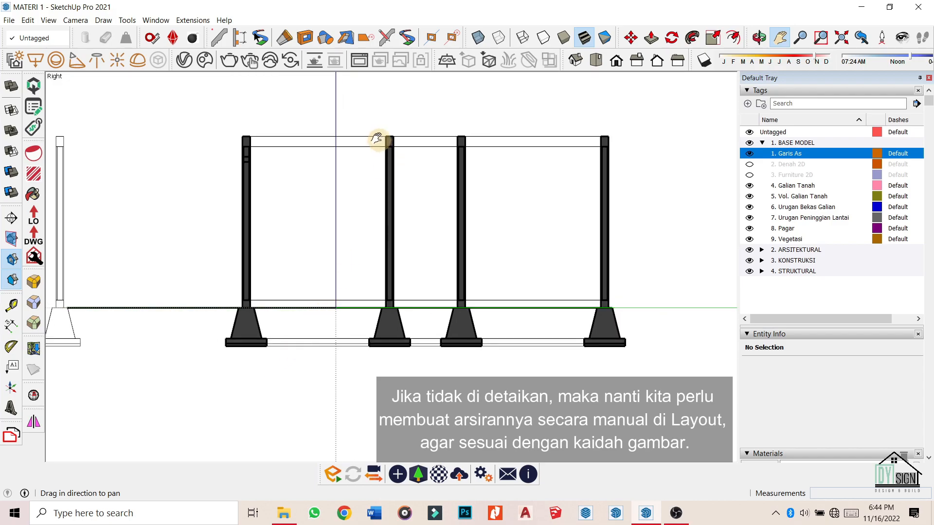
scroll(384, 157, "up", 1)
scroll(272, 328, "up", 3)
scroll(275, 331, "down", 2)
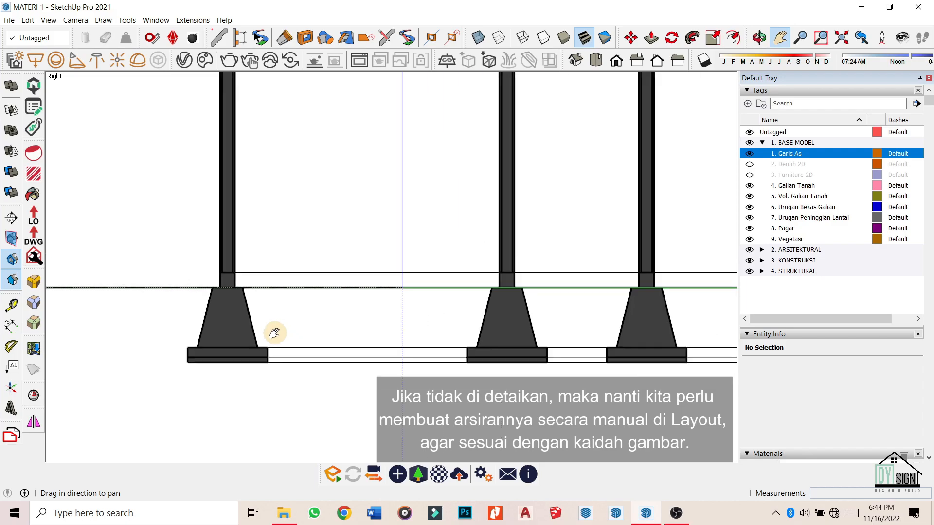
scroll(229, 292, "up", 3)
scroll(386, 284, "down", 3)
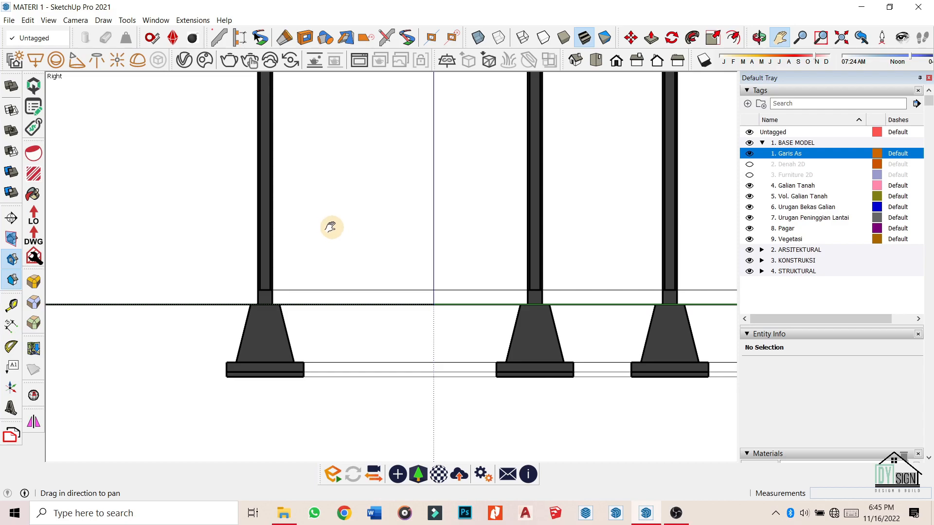
Orbit the elevation into 3D and turn off the section cut.
middle_click_drag(333, 227, 513, 385)
scroll(428, 282, "down", 4)
middle_click_drag(495, 317, 437, 281)
scroll(377, 267, "down", 1)
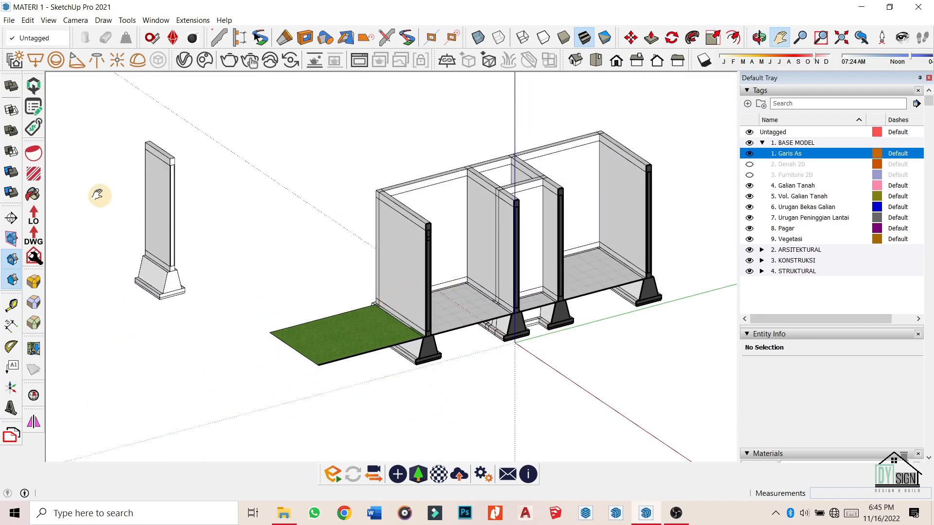
left_click(11, 237)
scroll(540, 326, "up", 3)
Orbit around the building and switch the camera back to Perspective.
mouse_move(528, 309)
middle_mouse_down()
mouse_move(407, 261)
mouse_move(440, 321)
middle_mouse_up()
scroll(433, 335, "down", 3)
mouse_move(425, 375)
middle_mouse_down()
mouse_move(436, 265)
mouse_move(424, 292)
mouse_move(450, 311)
middle_mouse_up()
scroll(436, 265, "up", 4)
scroll(428, 258, "down", 3)
left_click(76, 20)
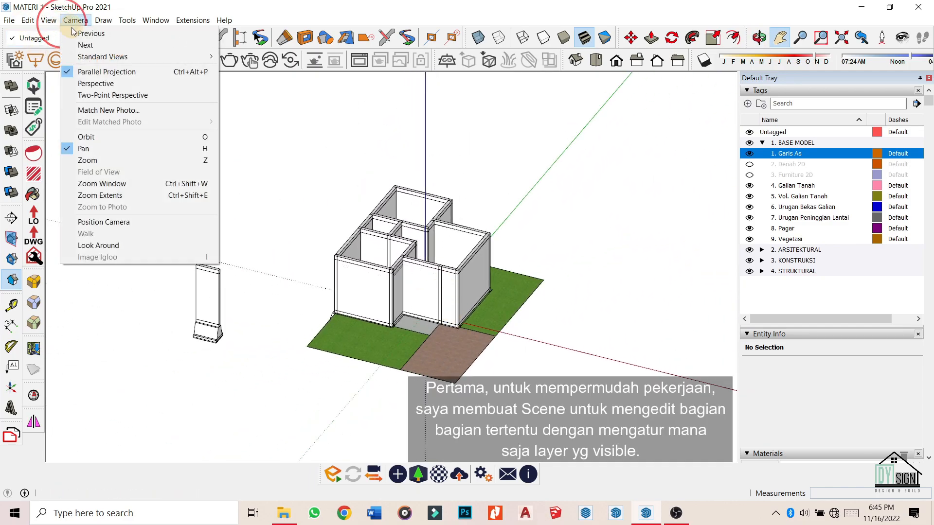
left_click(118, 86)
Orbit the full building at a lower angle to inspect it.
middle_click_drag(320, 288, 251, 231)
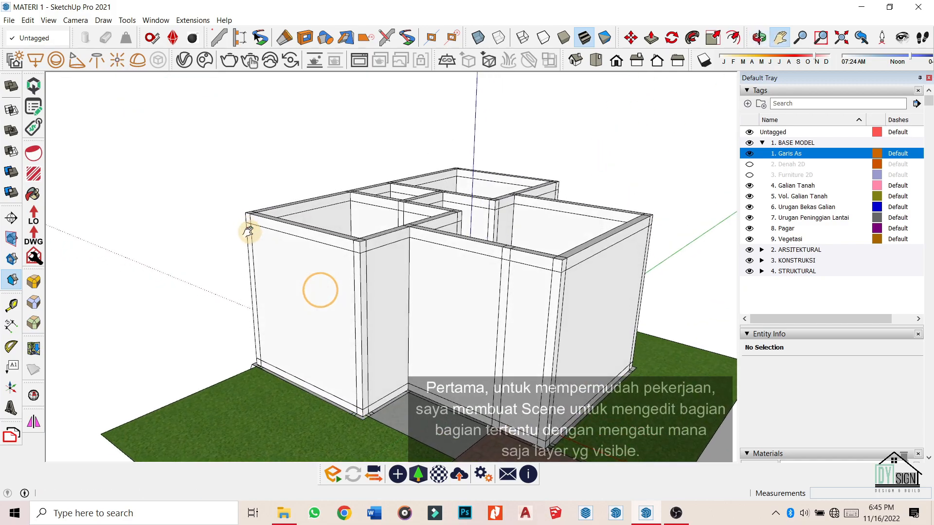
scroll(251, 231, "down", 4)
scroll(386, 370, "up", 3)
scroll(336, 319, "down", 3)
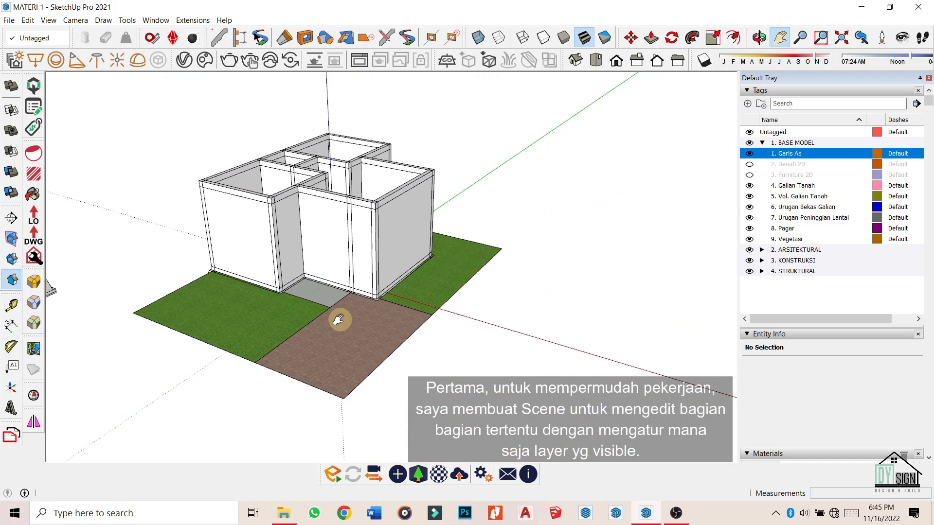
scroll(396, 333, "up", 3)
mouse_move(396, 333)
middle_mouse_down()
mouse_move(397, 298)
mouse_move(511, 304)
mouse_move(399, 287)
middle_mouse_up()
scroll(400, 296, "up", 4)
scroll(401, 296, "down", 5)
Hide the ground-plane tag and the 2. ARSITEKTURAL tag group.
left_click(747, 153)
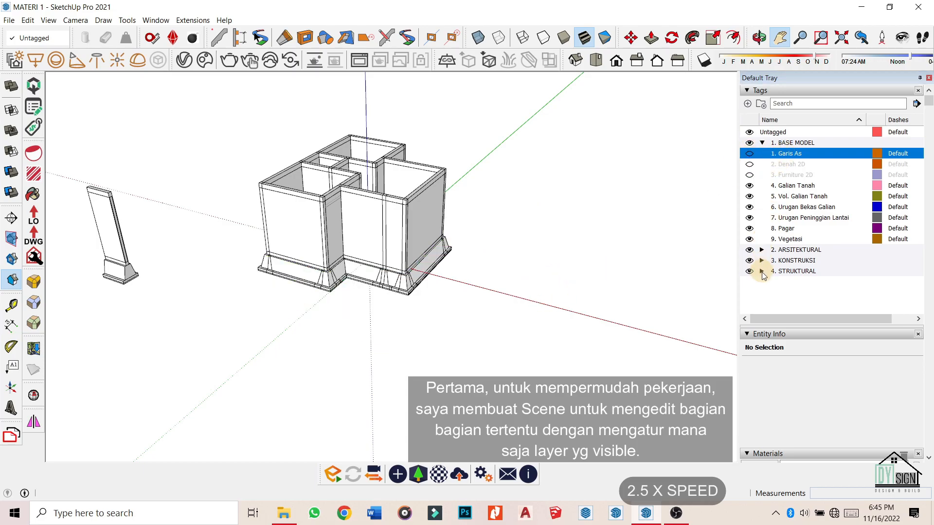
left_click(761, 271)
left_click(763, 132)
left_click(749, 250)
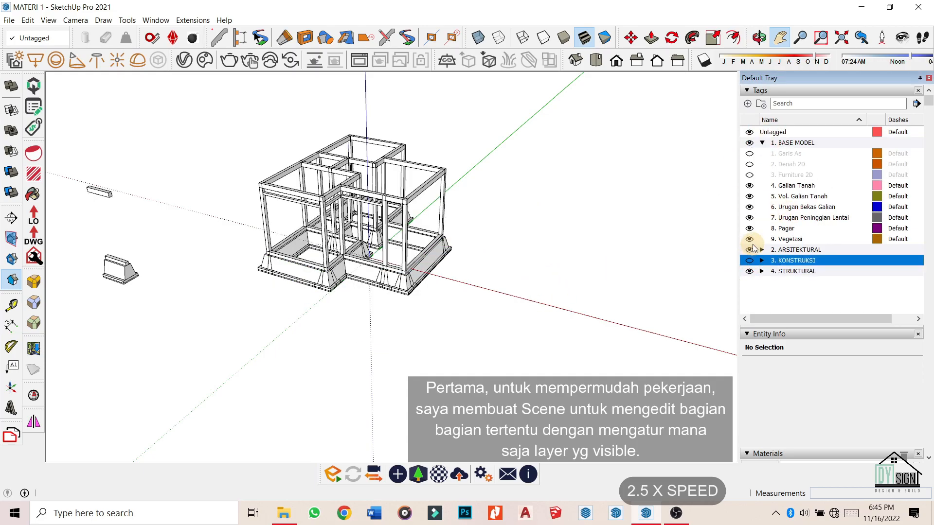
left_click(762, 271)
Hide STRUKTURAL tags 7 through 17.
left_click(828, 214)
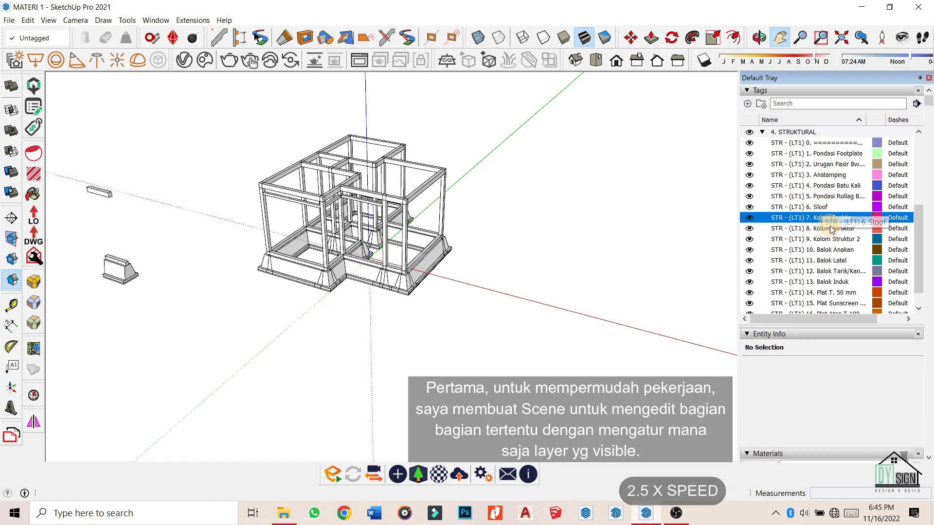
scroll(835, 243, "down", 3)
left_click(835, 248, "shift")
left_click(750, 245)
Orbit the remaining foundation footings to a flatter view.
middle_click_drag(425, 367, 350, 340)
scroll(417, 267, "up", 3)
scroll(577, 199, "down", 1)
left_click(824, 181)
scroll(576, 201, "down", 2)
left_click_drag(929, 118, 929, 425)
middle_click_drag(491, 338, 427, 304)
scroll(422, 250, "up", 2)
scroll(422, 250, "down", 2)
scroll(427, 304, "up", 2)
scroll(733, 215, "up", 3)
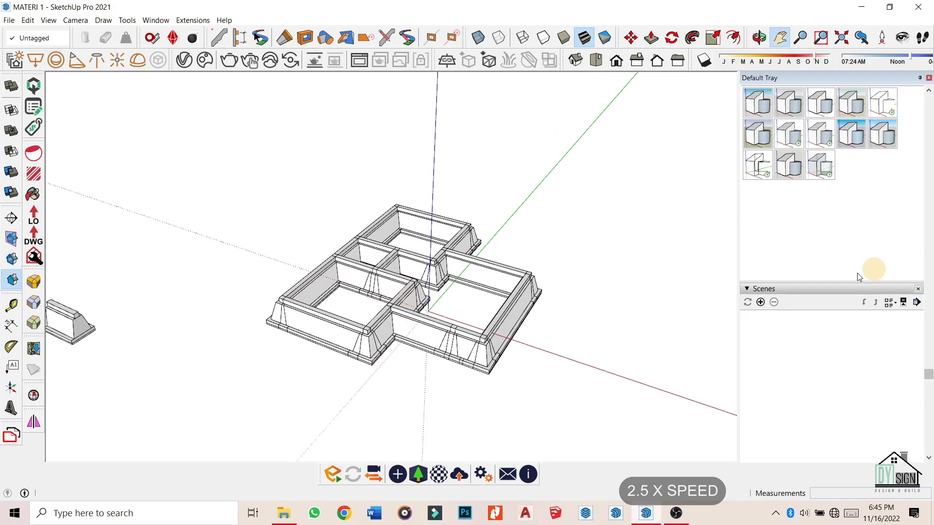
Add a new scene and rename it 'EDIT PONDASI'.
left_click(760, 303)
left_click(482, 306)
scroll(930, 307, "down", 5)
left_click_drag(818, 309, 760, 312)
type("EDIT ")
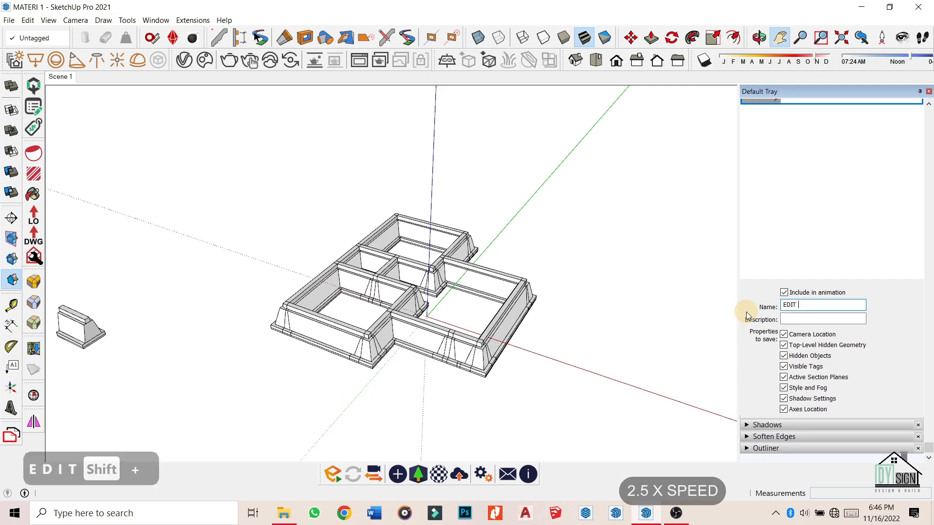
type("PONDASI")
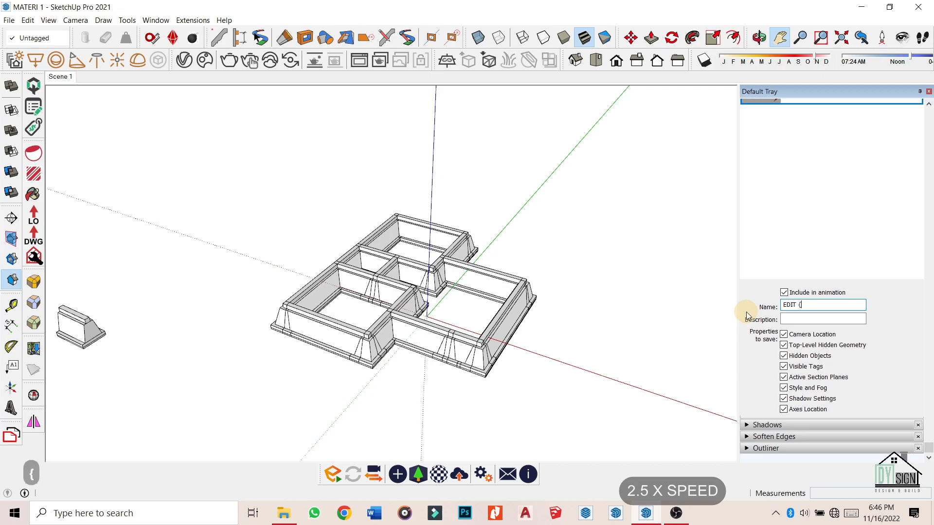
key("Return")
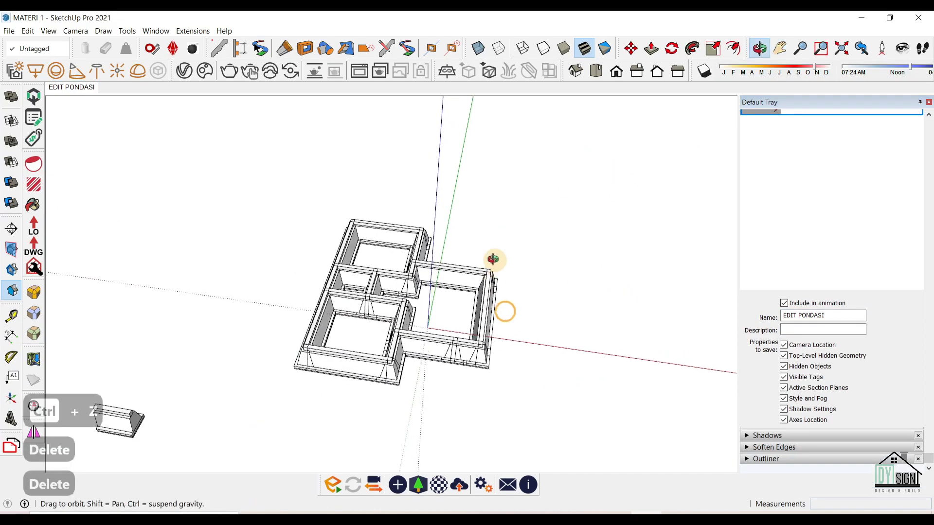
middle_click_drag(493, 260, 488, 256)
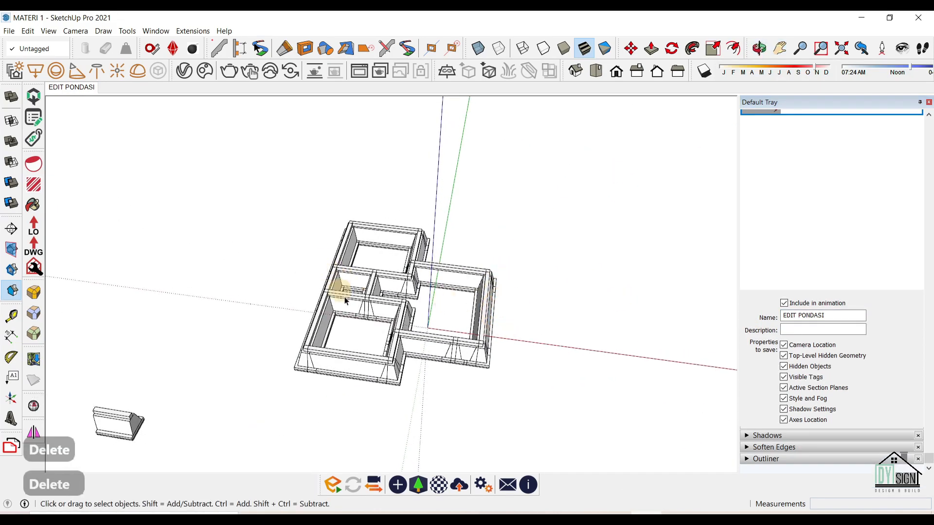
Draw a rectangle at the foundation's top-left corner to create the first floor face.
scroll(345, 300, "up", 3)
middle_click_drag(361, 386, 407, 287)
middle_click_drag(413, 394, 414, 297)
middle_click_drag(414, 365, 342, 234)
key("r")
middle_click_drag(394, 260, 195, 194)
scroll(317, 182, "up", 2)
scroll(163, 170, "up", 4)
scroll(194, 185, "down", 3)
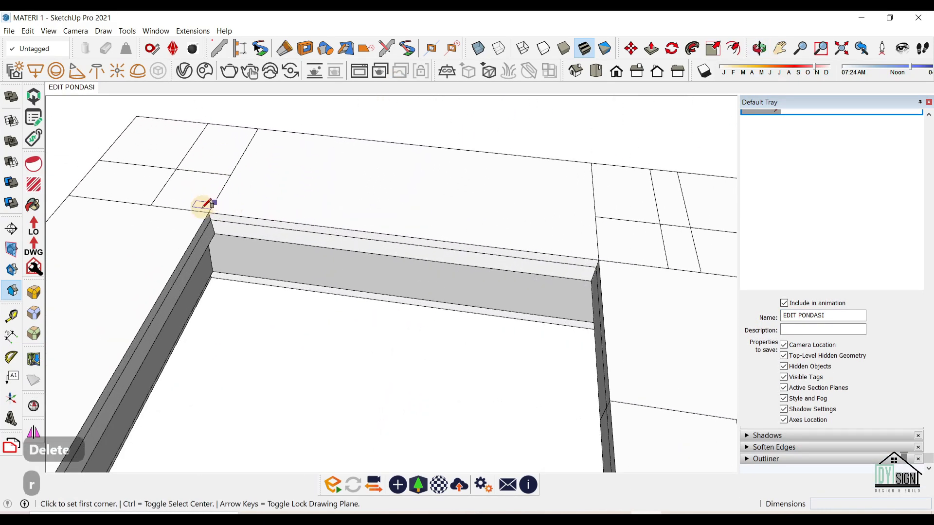
left_click(209, 205)
scroll(340, 243, "down", 3)
scroll(365, 271, "up", 3)
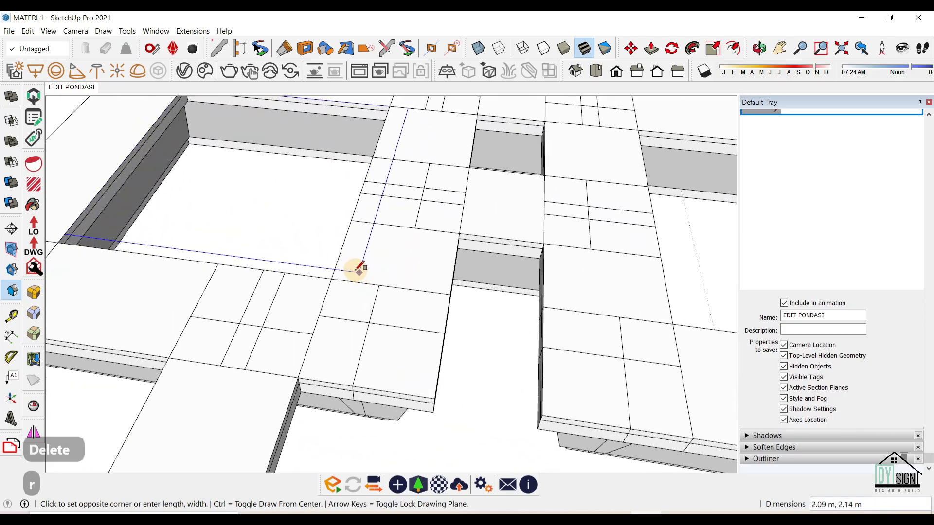
left_click(313, 276)
Draw four more rectangles across the gaps between footing corners to close the floor faces.
scroll(335, 243, "down", 3)
scroll(425, 177, "up", 5)
scroll(413, 166, "up", 1)
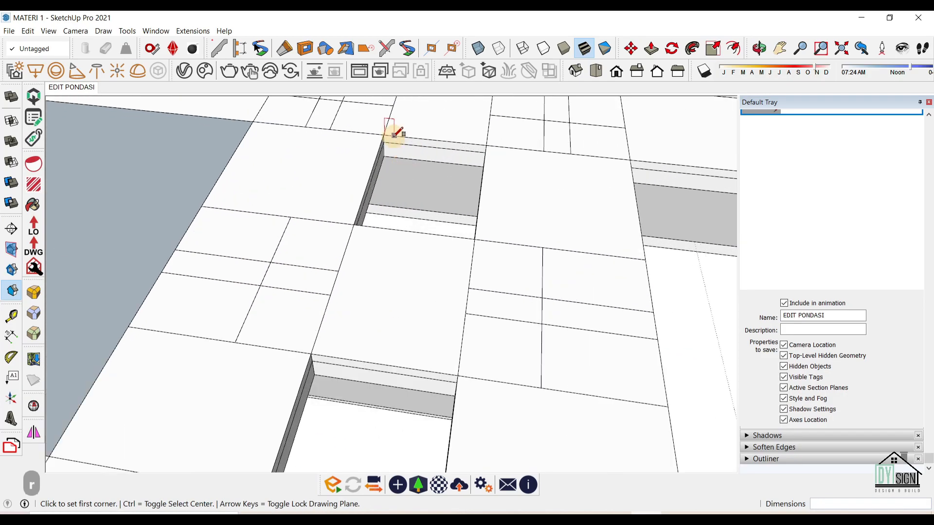
left_click(383, 134)
left_click(476, 239)
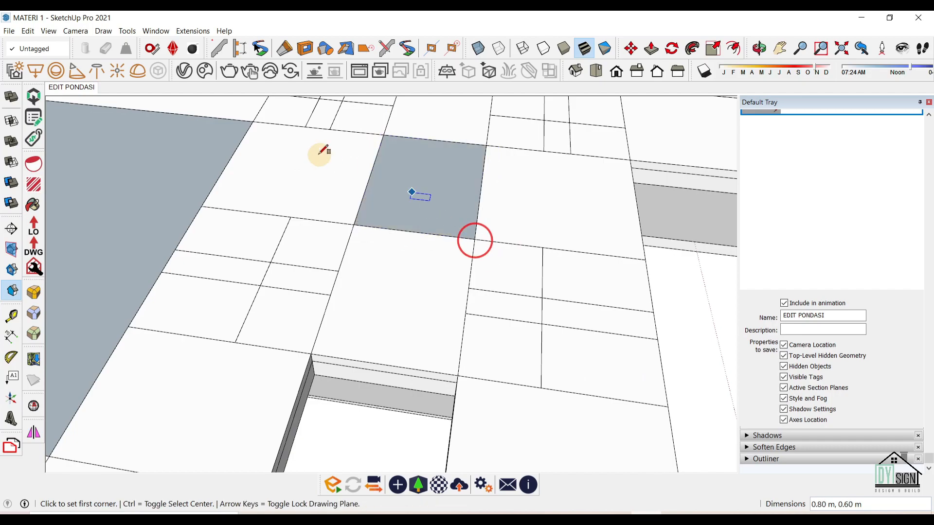
scroll(311, 263, "down", 2)
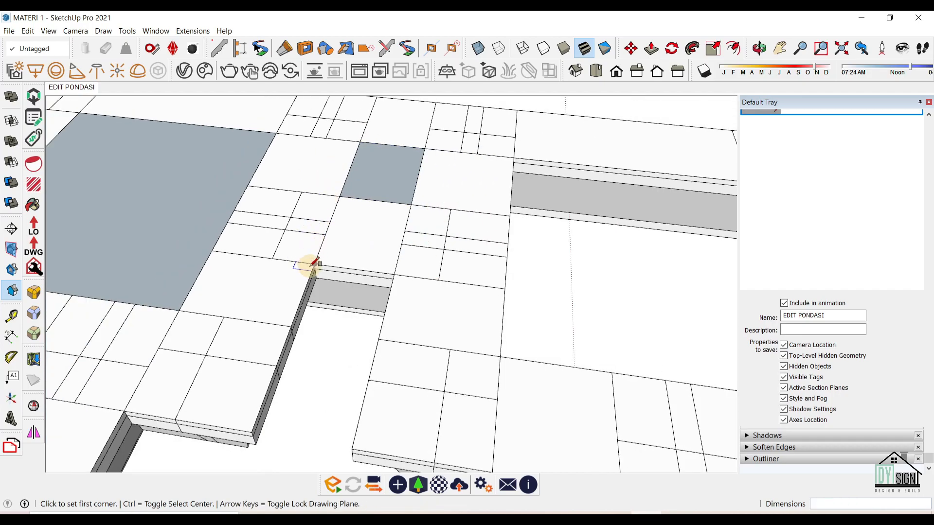
left_click(353, 449)
scroll(261, 340, "down", 3)
scroll(217, 360, "up", 3)
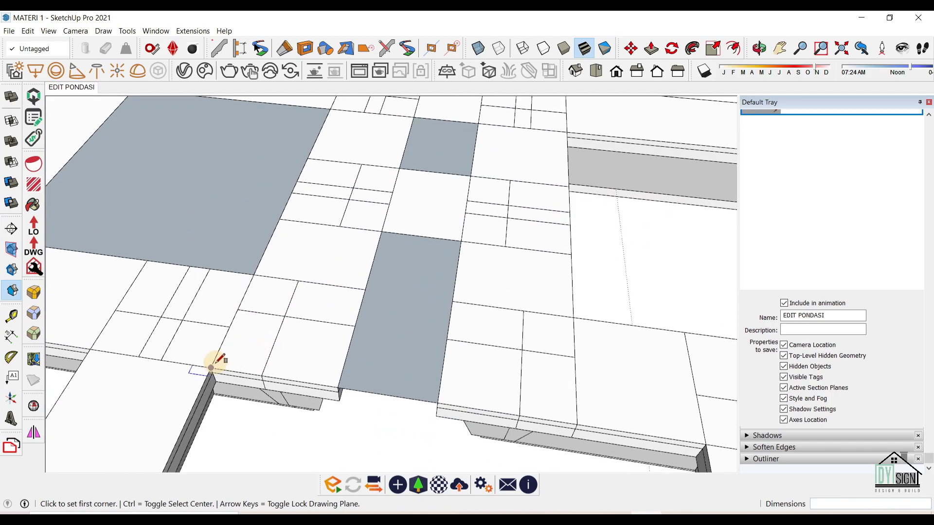
left_click(211, 369)
scroll(386, 236, "down", 5)
scroll(271, 287, "up", 5)
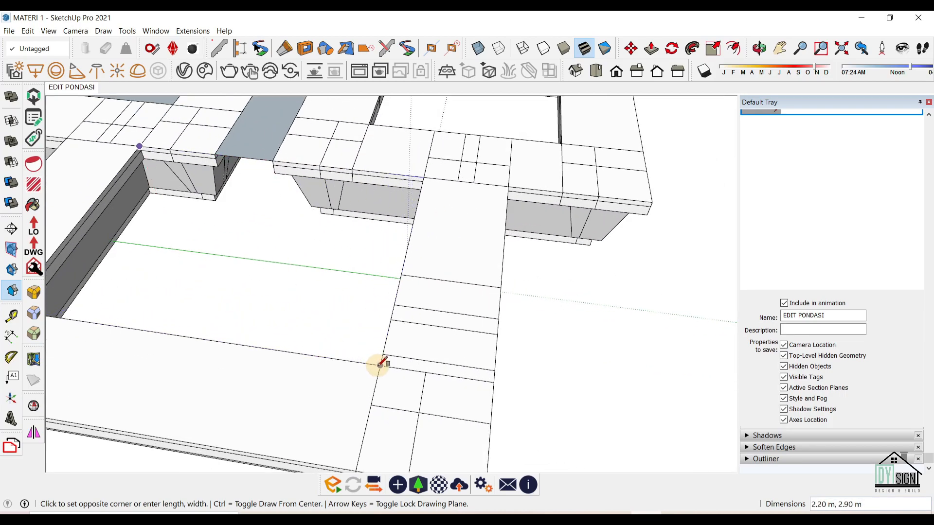
left_click(381, 364)
scroll(350, 384, "down", 5)
scroll(355, 213, "up", 5)
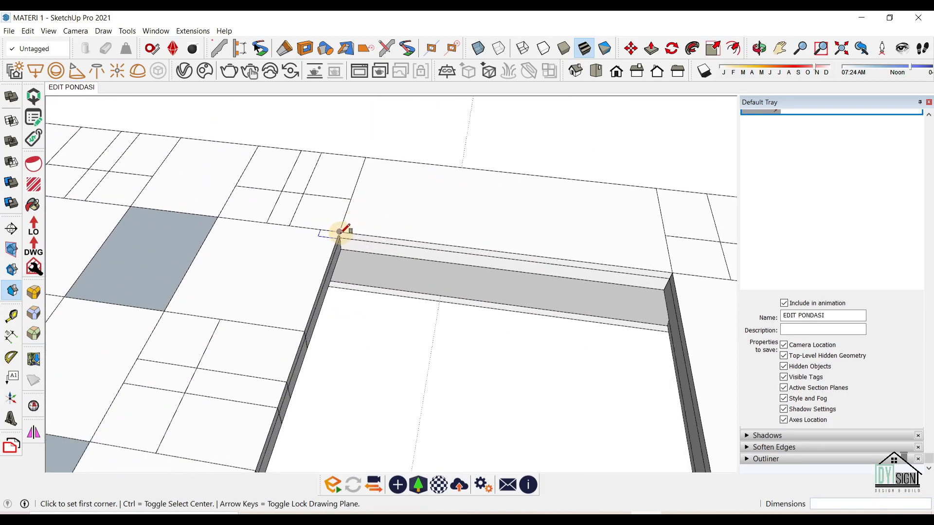
left_click(339, 232)
scroll(340, 233, "down", 5)
scroll(521, 313, "up", 4)
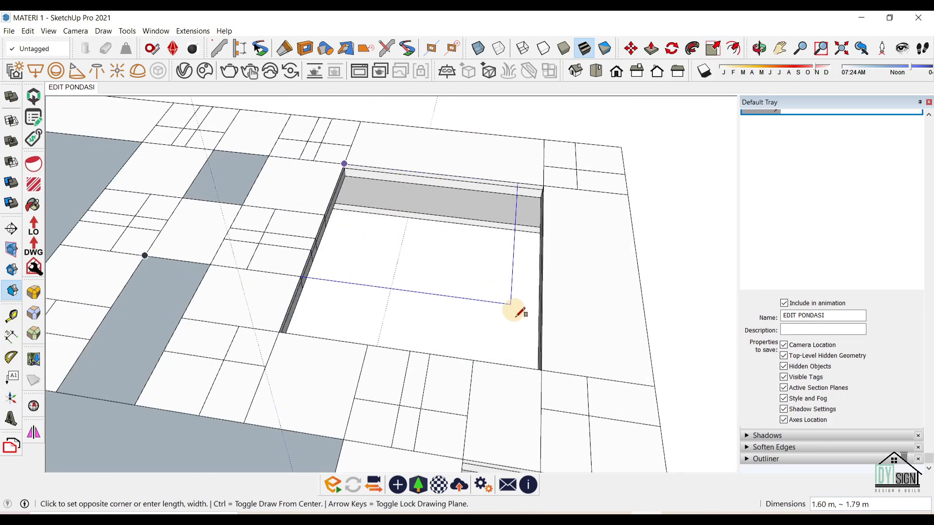
left_click(542, 370)
Orbit around the foundation and select a room floor face for Push/Pull.
scroll(554, 306, "down", 7)
middle_click_drag(492, 404, 457, 148)
key("space")
middle_click_drag(431, 313, 360, 392)
scroll(402, 298, "up", 5)
scroll(423, 277, "up", 6)
middle_click_drag(392, 271, 459, 261)
left_click(382, 334)
key("p")
middle_click_drag(381, 334, 313, 240)
scroll(501, 234, "up", 4)
scroll(487, 224, "down", 5)
scroll(384, 260, "up", 4)
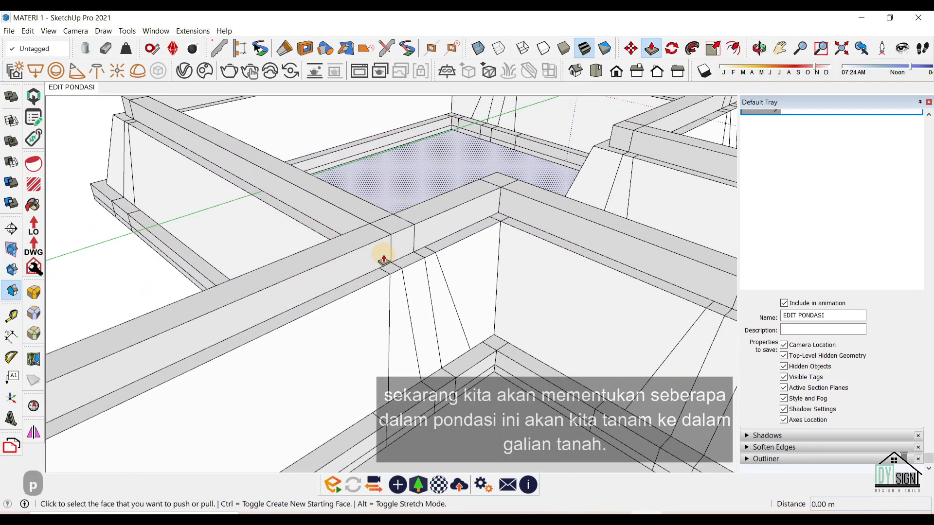
Push the first room floor face up 0.55 m into a fill block.
key("t")
scroll(389, 287, "up", 2)
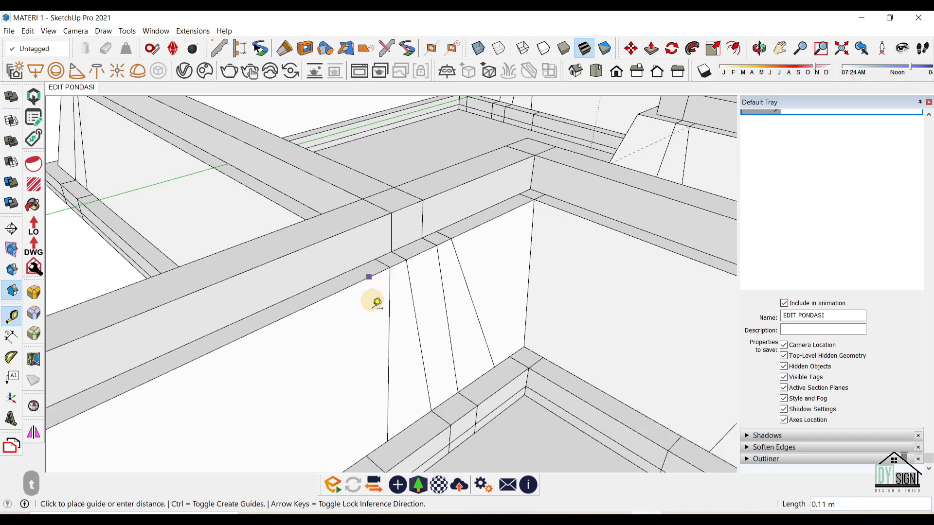
middle_click_drag(370, 219, 380, 229)
key("p")
left_click(579, 434)
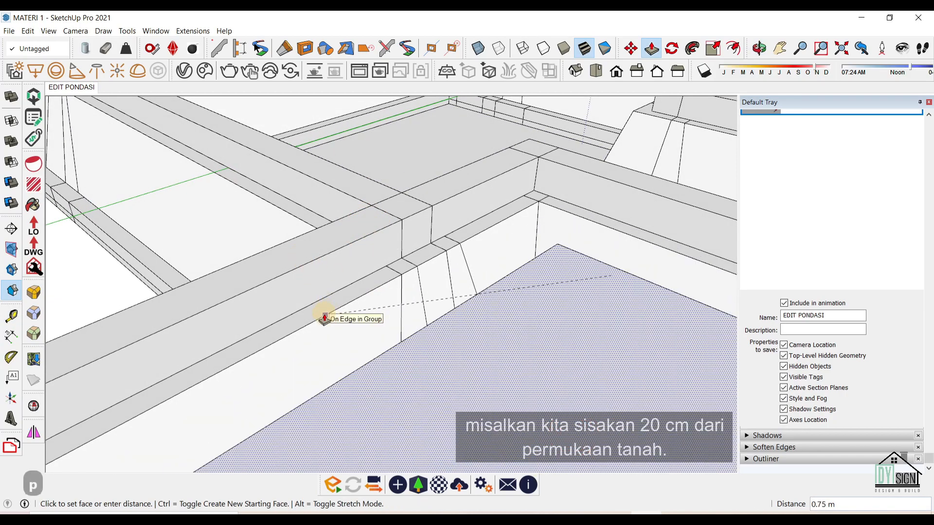
type(".")
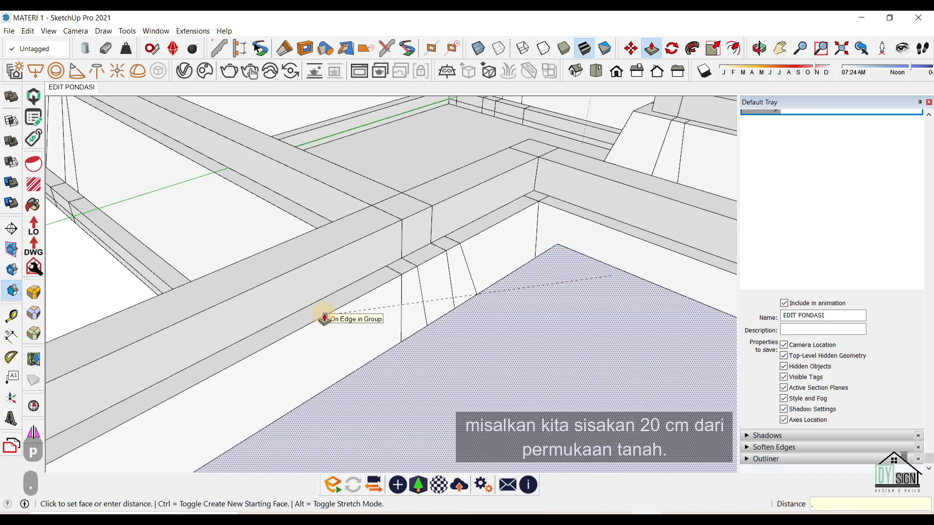
type("55")
key("Return")
Raise the next room floor face by 0.20 m.
middle_click_drag(323, 317, 469, 287)
left_click(467, 282)
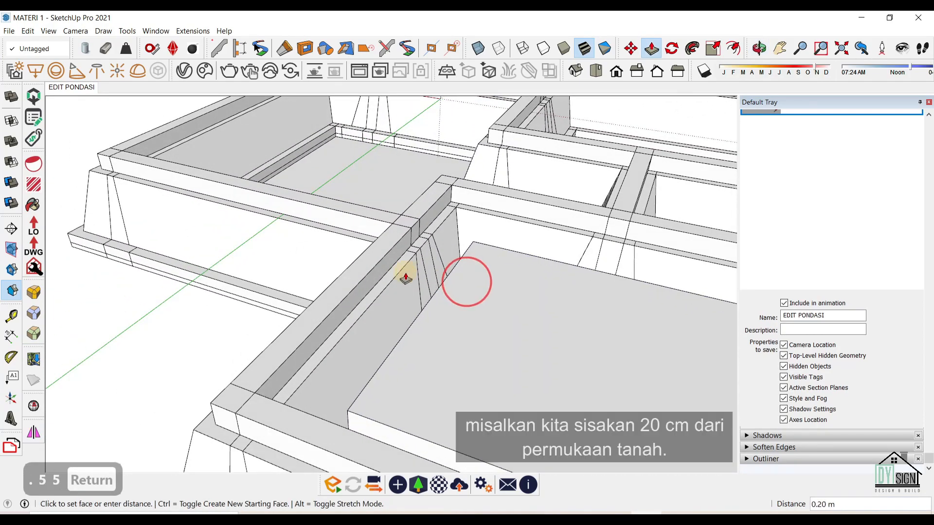
left_click(399, 269)
key("space")
scroll(403, 270, "down", 3)
Erase the edge across the doorway floor so it joins the room floor.
middle_click_drag(413, 273, 525, 362)
key("[")
middle_click_drag(344, 219, 386, 272)
scroll(361, 177, "up", 3)
key("r")
left_click(365, 217)
key("e")
left_click(355, 219)
Raise the doorway floor face up 0.55 m.
scroll(351, 225, "down", 4)
middle_click_drag(345, 231, 328, 188)
key("p")
left_click(316, 200)
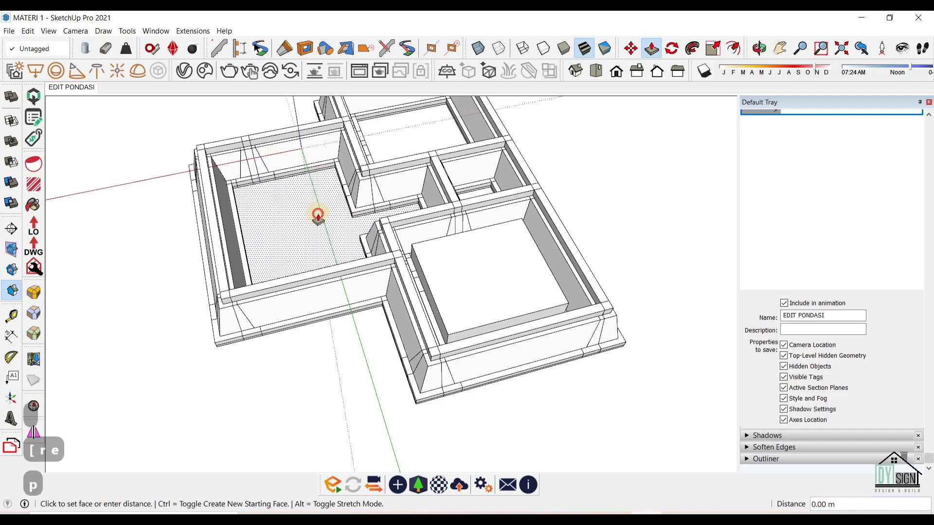
left_click(432, 239)
middle_click_drag(455, 269, 529, 243)
scroll(530, 211, "up", 4)
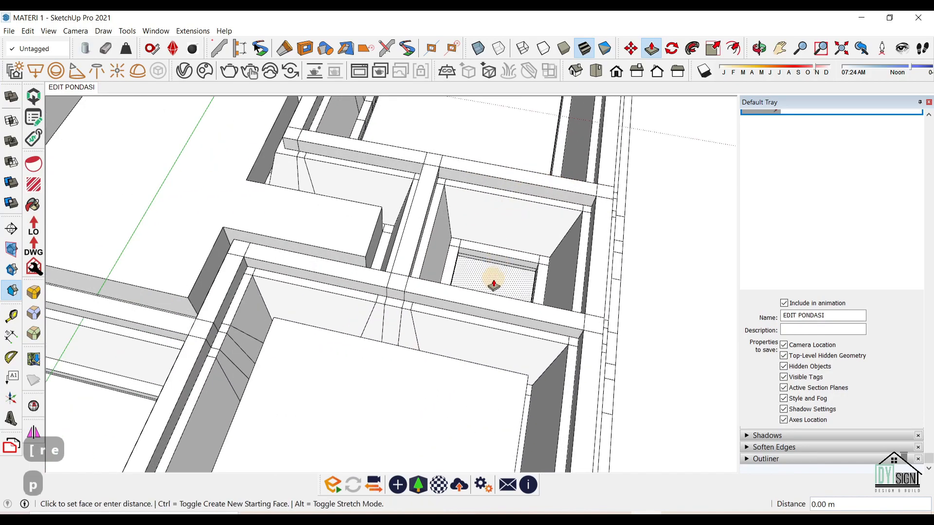
Raise the small room and upper room floors by the same 0.55 m height.
double_click(493, 279)
scroll(443, 343, "down", 2)
scroll(442, 343, "down", 2)
double_click(464, 200)
middle_click_drag(318, 356, 357, 313)
Select the upper, L-shaped and lower-right fill blocks and make them one group.
key("space")
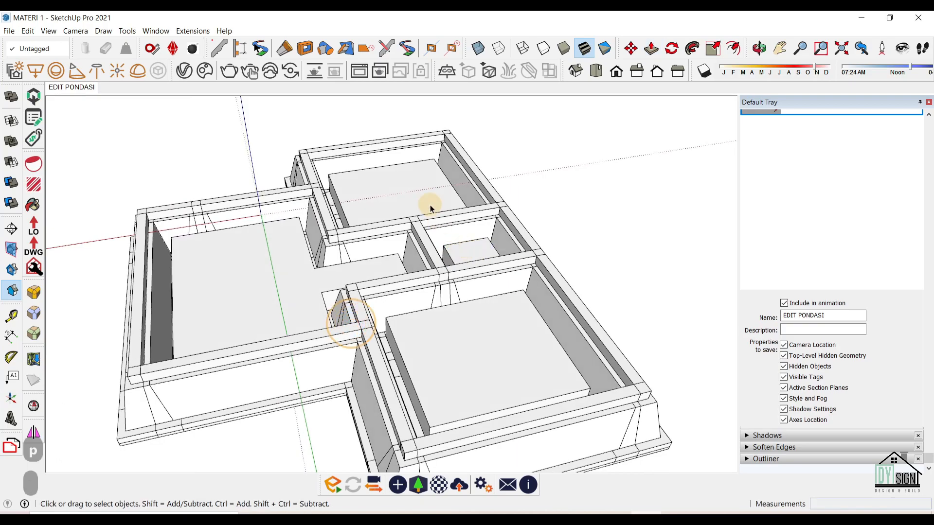
double_click(426, 200)
triple_click(426, 200)
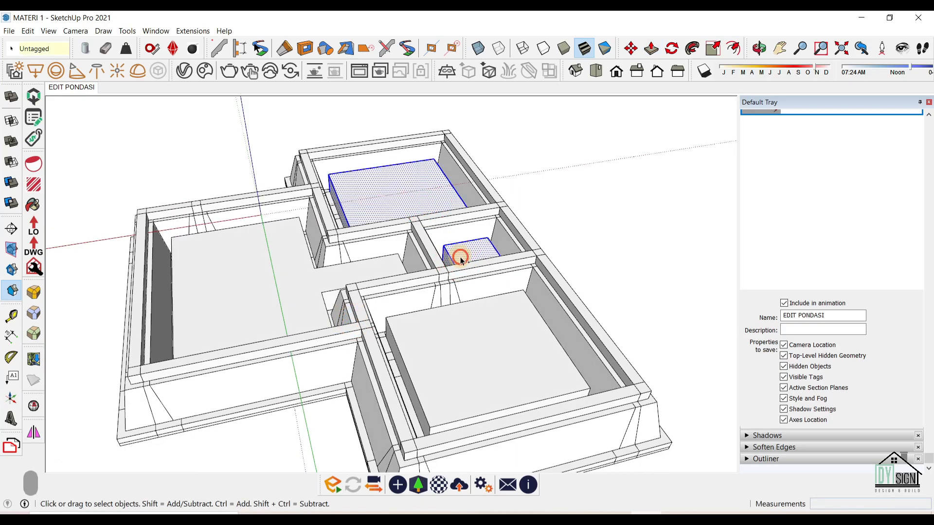
double_click(306, 264, "ctrl")
triple_click(456, 350, "ctrl")
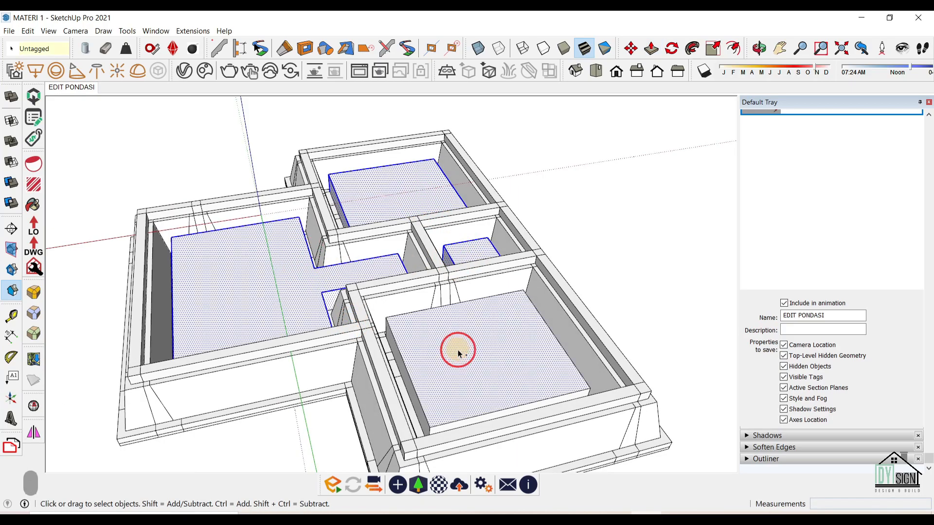
right_click(457, 349)
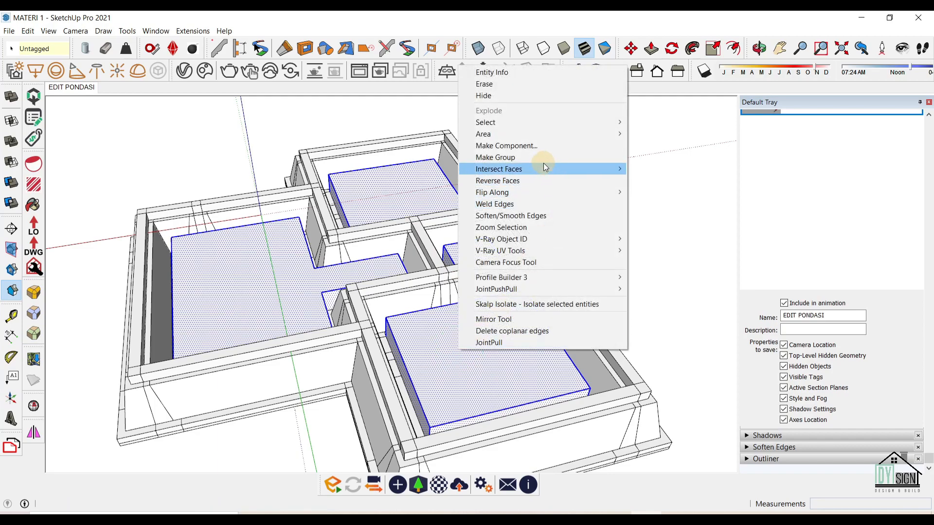
left_click(542, 158)
Deselect the new group and orbit around the foundation to check the fill.
scroll(540, 248, "down", 3)
middle_click_drag(308, 254, 605, 246)
scroll(336, 226, "down", 2)
middle_click_drag(335, 225, 511, 232)
left_click(600, 235)
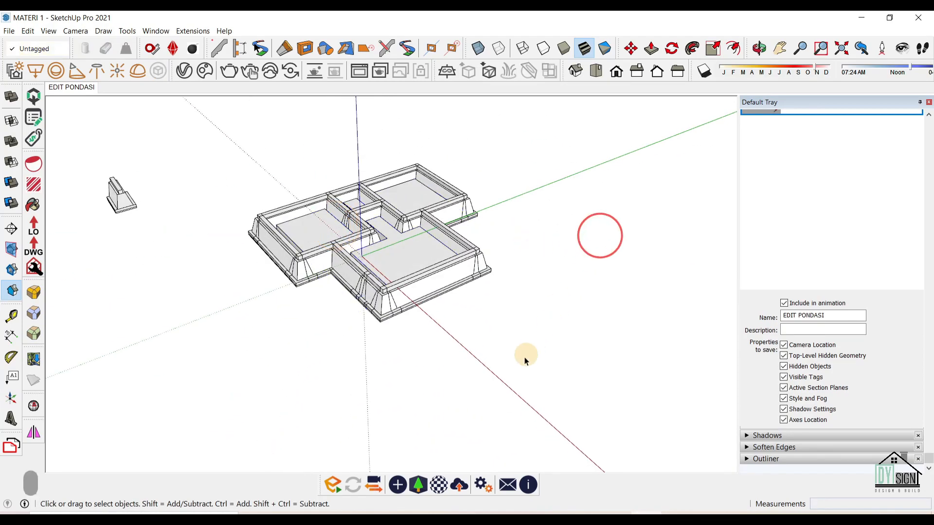
middle_click_drag(488, 355, 452, 311)
scroll(246, 217, "up", 5)
Draw a rectangle beside the footing, starting at its outer corner.
middle_click_drag(246, 217, 255, 359)
key("space")
key("t")
key("r")
scroll(224, 312, "up", 5)
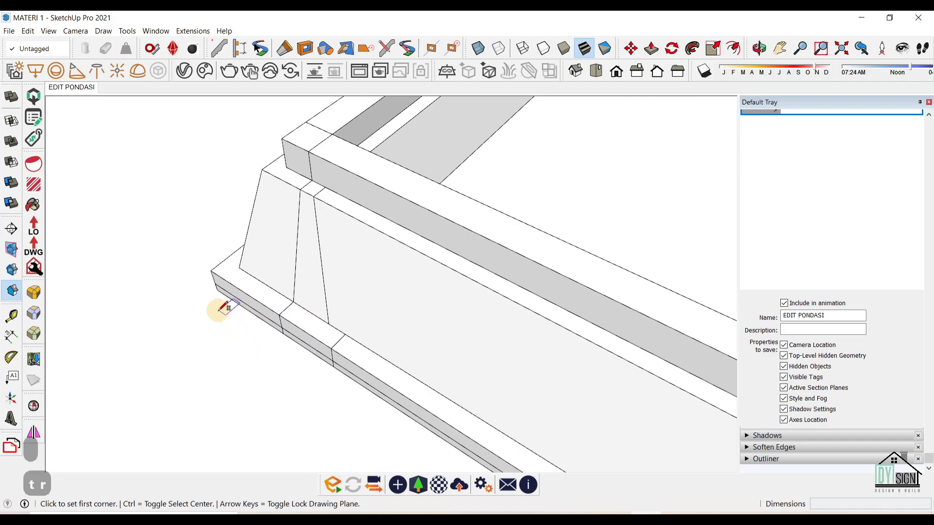
middle_click_drag(215, 288, 212, 308)
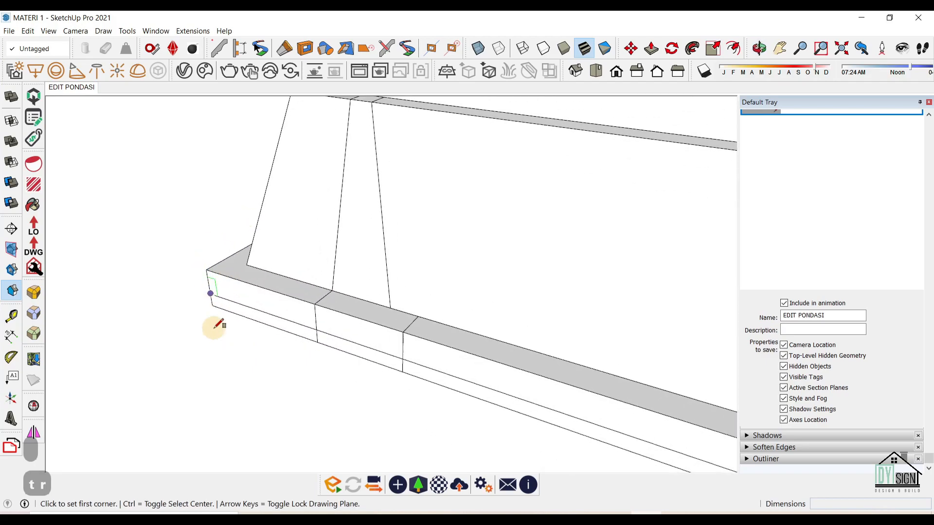
scroll(212, 300, "up", 3)
left_click(212, 298)
scroll(211, 297, "down", 5)
scroll(201, 286, "down", 4)
left_click(255, 388)
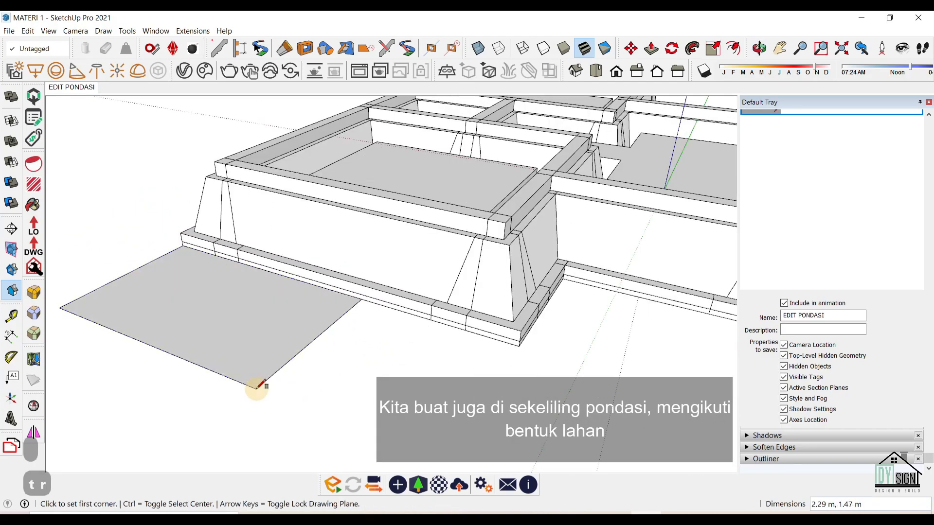
Extrude the rectangle into a box, lengthen its side face and add a 0.45 m extrusion.
key("p")
key("o")
middle_click_drag(287, 267, 273, 292)
key("p")
left_click(292, 307)
left_click(290, 257)
left_click(329, 293)
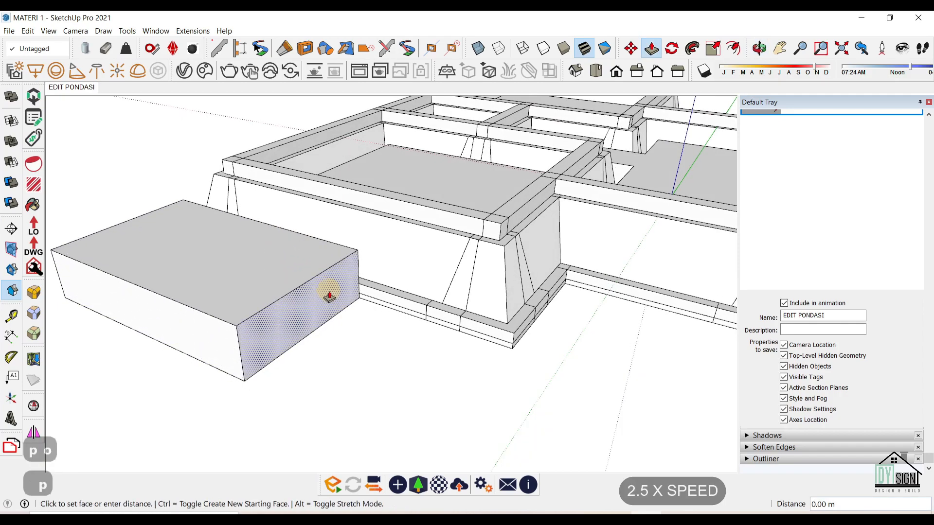
middle_click_drag(521, 327, 440, 348)
left_click(501, 364)
key("ctrl")
left_click(431, 392)
left_click(447, 428)
middle_click_drag(448, 428, 263, 351)
Extend the box's side, pull the front face 3.97 m and push 0.23 m.
left_click(259, 351)
middle_click_drag(309, 400, 538, 389)
left_click(538, 421)
left_click(496, 404)
scroll(443, 413, "down", 5)
scroll(443, 413, "up", 2)
middle_click_drag(444, 413, 385, 406)
left_click(471, 380)
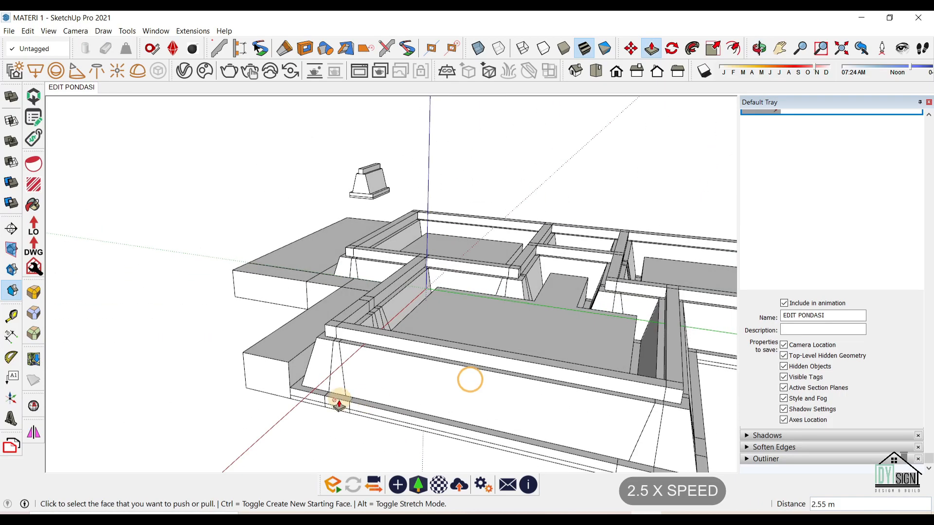
left_click(270, 391)
left_click(286, 396)
middle_click_drag(286, 396, 126, 370)
Align the fill's side with the footing and pull the front section 1.76 m.
left_click(236, 342)
middle_click_drag(331, 418, 272, 446)
left_click(356, 400)
middle_click_drag(357, 400, 196, 426)
left_click(204, 414)
left_click(331, 413)
scroll(351, 412, "up", 2)
left_click(360, 410)
middle_click_drag(360, 410, 348, 384)
left_click(348, 418)
left_click(377, 306)
left_click(379, 425)
Extrude the fill's side 3.80 m along the footing and start the left face.
left_click(335, 407)
left_click(309, 451)
middle_click_drag(428, 389, 292, 389)
left_click(400, 399)
middle_click_drag(391, 399, 311, 440)
left_click(210, 452)
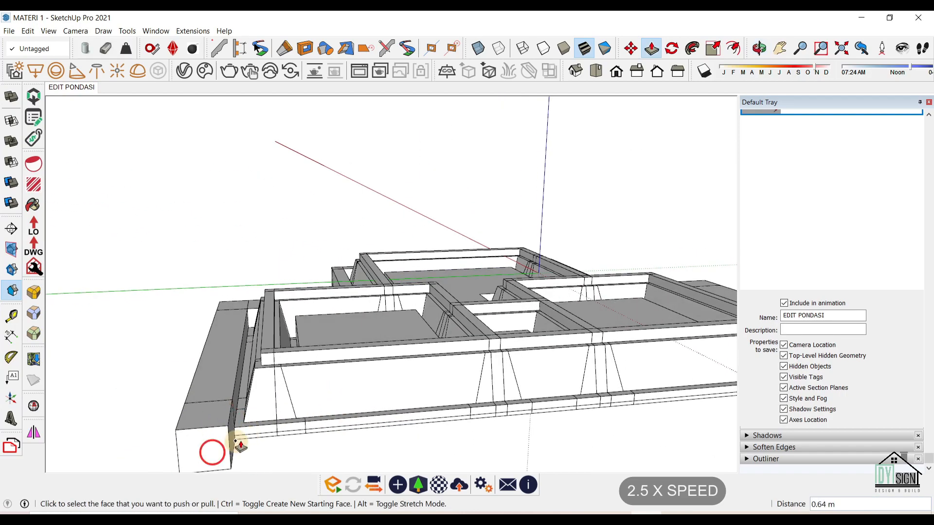
middle_click_drag(210, 453, 126, 457)
scroll(97, 399, "down", 3)
Finish the perimeter fill extrusion along the front and select all its connected geometry.
left_click(79, 388)
scroll(401, 444, "down", 2)
middle_click_drag(401, 444, 363, 421)
scroll(364, 422, "up", 4)
left_click(477, 426)
key("space")
triple_click(468, 402)
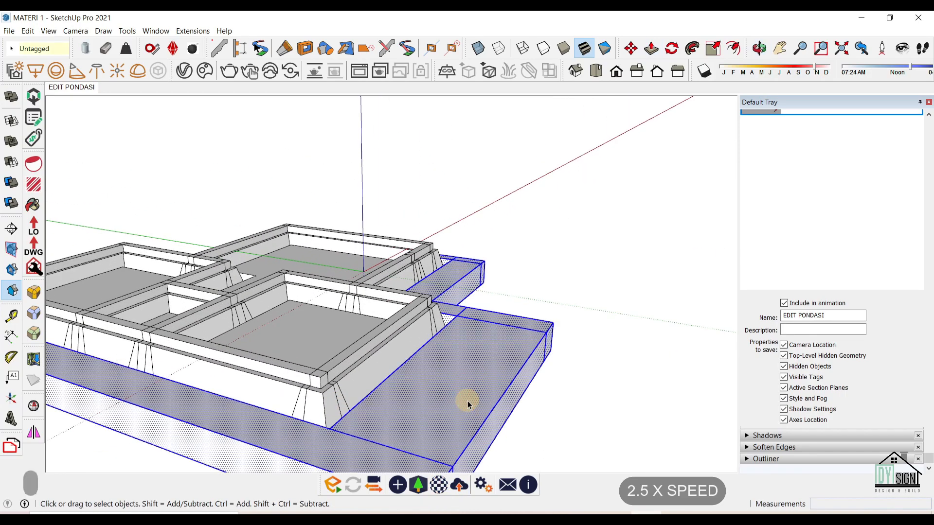
Group the surrounding fill, fix it with Solid Inspector, and delete its coplanar edges.
key("ctrl+g")
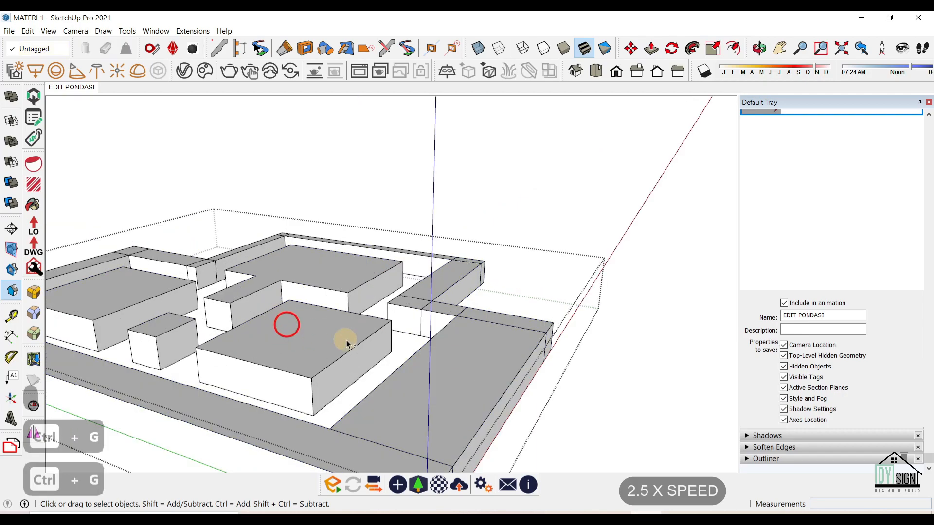
key("ctrl+a")
right_click(343, 340)
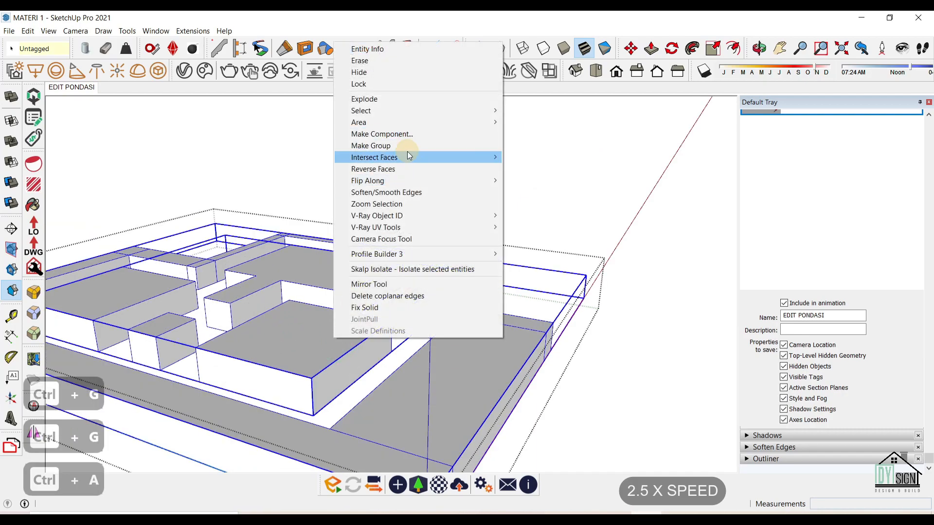
key("Escape")
left_click(34, 406)
left_click(216, 193)
left_click(226, 135)
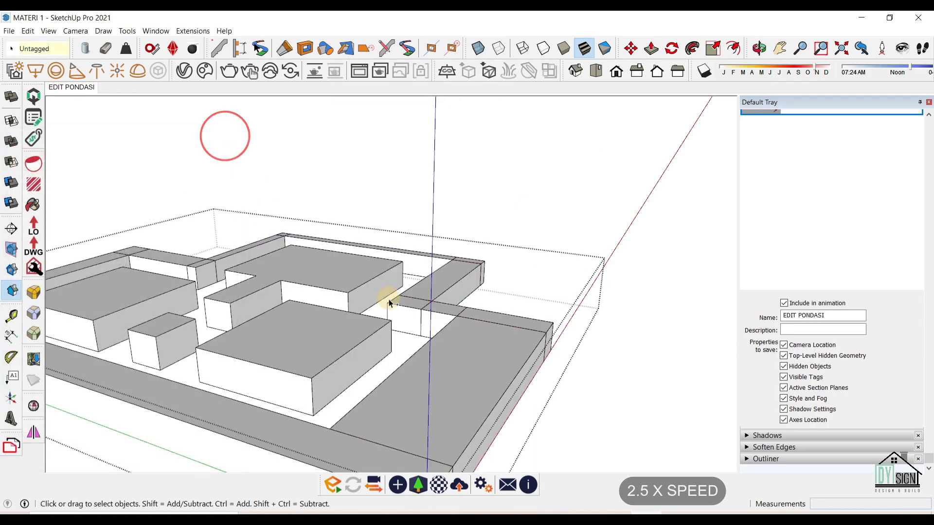
key("ctrl+a")
right_click(466, 355)
left_click(521, 334)
scroll(521, 333, "down", 1)
Copy the fill's bottom face and paste it to the left of the foundation.
middle_click_drag(521, 334, 204, 359)
key("ctrl+c")
key("Escape")
middle_click_drag(241, 183, 238, 303)
scroll(256, 271, "down", 6)
key("ctrl+v")
left_click(152, 242)
Trace the pasted face's inner edge to fill the hole, then erase the leftover edge.
key("k")
key("l")
key("k")
left_click(167, 253)
left_click(174, 316)
scroll(382, 307, "down", 1)
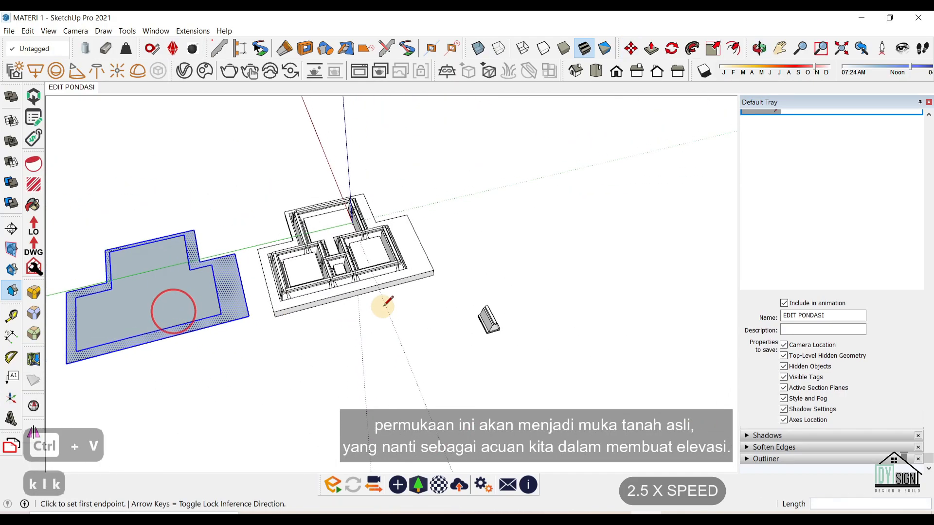
middle_click_drag(382, 307, 312, 268)
key("e")
key("p")
left_click(357, 253)
Push/Pull the border face to 0.75 m and raise the inner face flush with it.
key("space")
key("p")
left_click(374, 261)
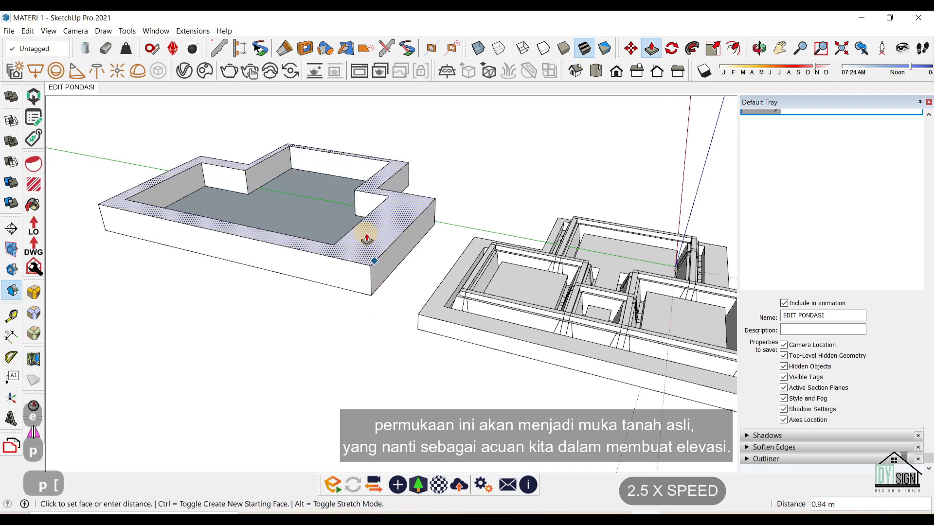
left_click(429, 298)
scroll(313, 193, "up", 2)
key("ctrl+z")
middle_click_drag(425, 304, 412, 188)
left_click(428, 233)
left_click(508, 253)
middle_click_drag(368, 212, 377, 322)
left_click(377, 323)
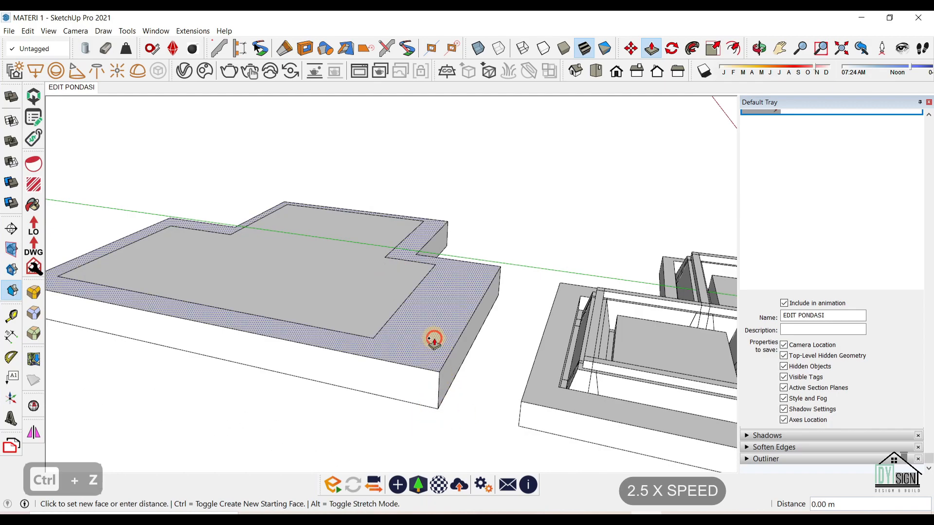
left_click(417, 328)
key("space")
Group the slab and erase a leftover inner edge inside it.
triple_click(421, 340)
key("ctrl+g")
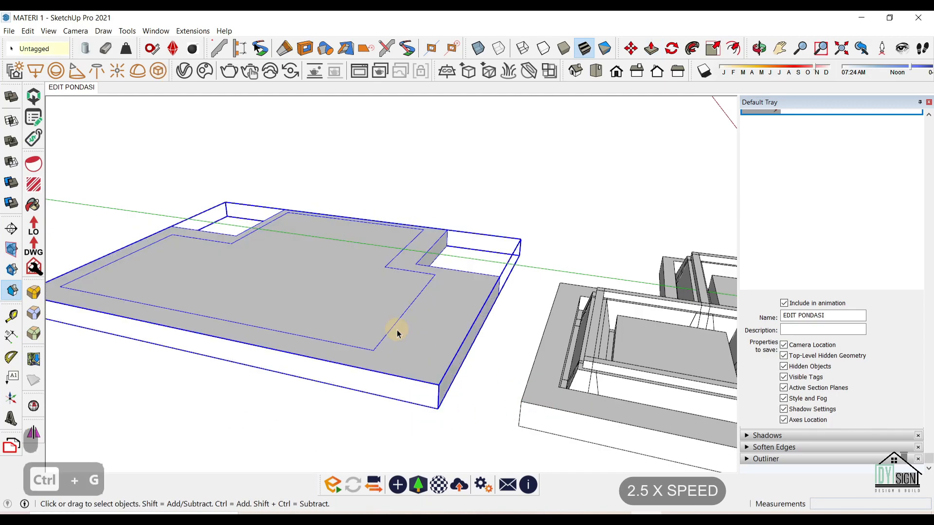
double_click(399, 332)
key("e")
left_click(350, 347)
key("space")
key("ctrl+a")
Fix the slab with Solid Inspector and delete its coplanar edges.
left_click(34, 407)
left_click(206, 192)
left_click(207, 191)
left_click(230, 130)
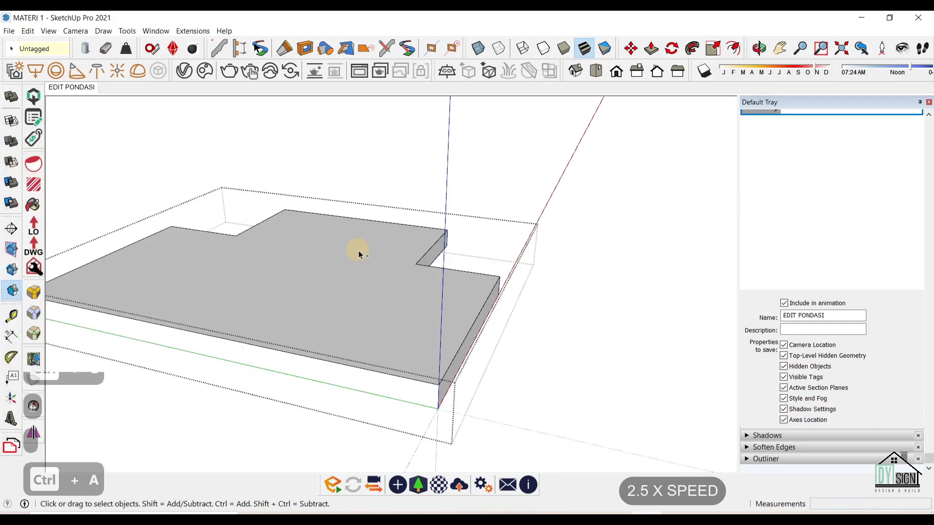
key("ctrl+a")
right_click(359, 247)
left_click(450, 490)
scroll(292, 314, "down", 3)
key("Escape")
Pick up the slab with the Move tool to relocate it.
key("n")
scroll(371, 356, "up", 1)
key("m")
left_click(368, 349)
scroll(368, 349, "down", 3)
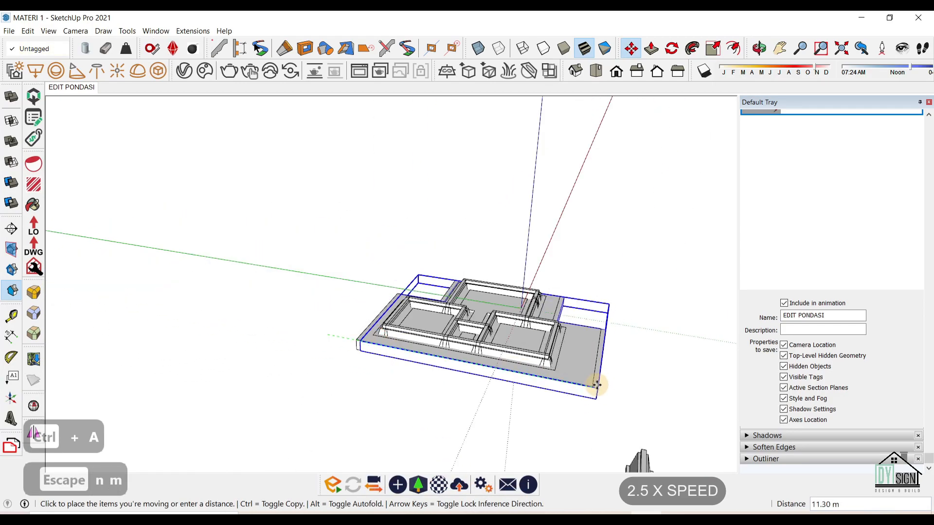
Cancel the pending slab copy, then select the footing and hide it.
scroll(598, 388, "up", 4)
key("ctrl")
middle_click_drag(596, 392, 467, 228)
scroll(516, 321, "up", 4)
key("l")
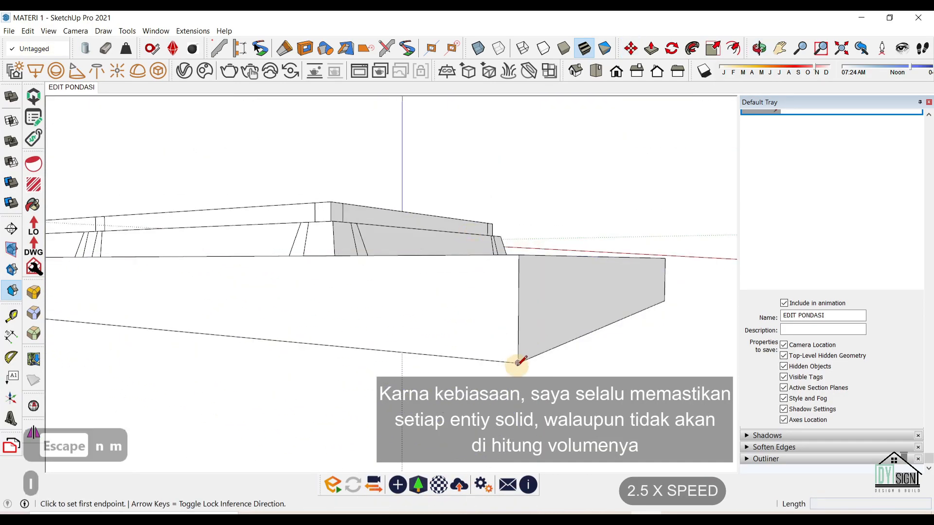
scroll(517, 363, "down", 5)
key("space")
scroll(370, 370, "down", 3)
key("comma")
left_click(383, 371)
key("shift+h")
Move the site-outline slab so it sits beneath the foundation.
scroll(273, 341, "up", 3)
middle_click_drag(263, 302, 239, 364)
left_click(194, 340)
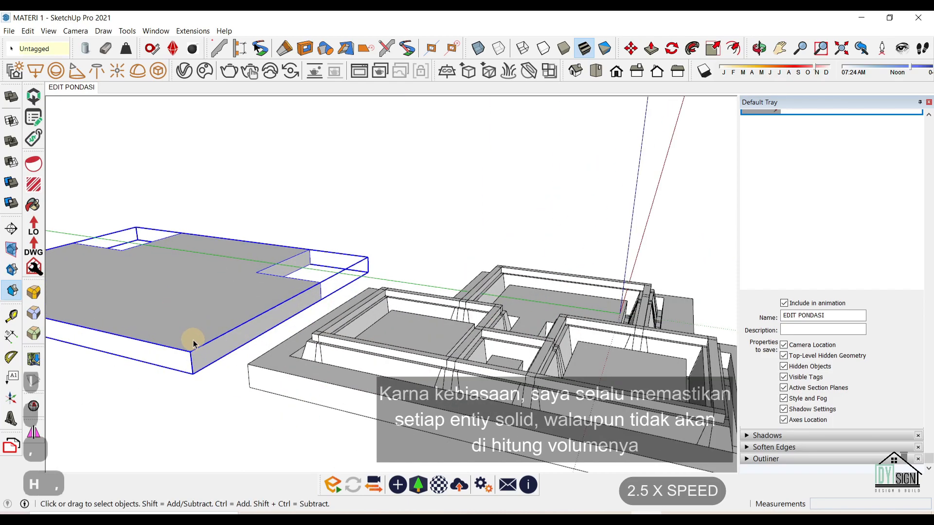
key("m")
left_click(191, 349)
middle_click_drag(469, 457, 492, 296)
left_click(695, 308)
Merge the slab and the surrounding fill into one solid with Outer Shell.
key("space")
middle_click_drag(691, 292, 647, 321)
left_click(640, 322, "shift")
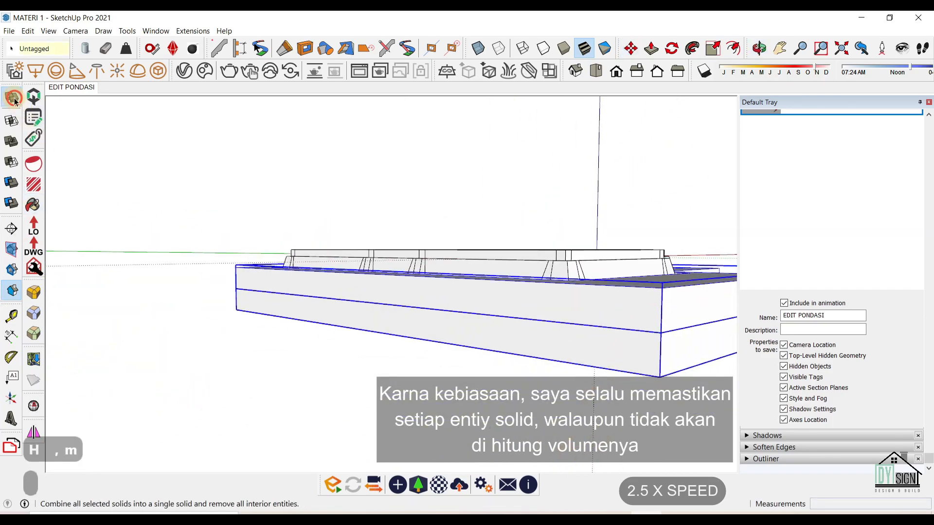
left_click(11, 97)
scroll(418, 272, "down", 4)
middle_click_drag(437, 214, 321, 267)
left_click(519, 244)
Orbit around the merged fill to inspect the foundation from several angles.
middle_click_drag(484, 307, 237, 390)
scroll(381, 216, "up", 5)
scroll(381, 216, "down", 5)
middle_click_drag(418, 234, 438, 132)
scroll(340, 319, "up", 5)
scroll(340, 319, "down", 5)
middle_click_drag(503, 217, 305, 255)
left_click(446, 157)
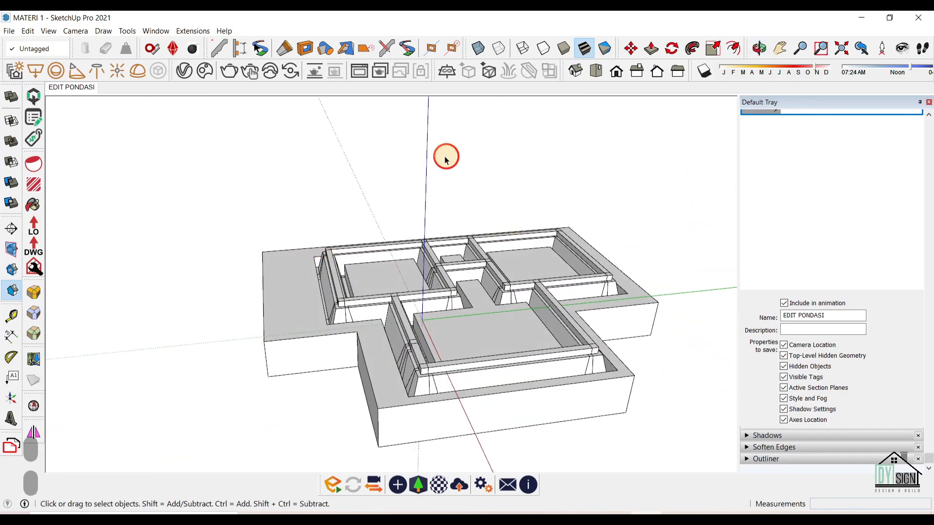
middle_click_drag(321, 210, 316, 167)
scroll(440, 272, "down", 3)
left_click_drag(929, 459, 929, 133)
Make the 3. KONSTRUKSI, 2. ARSITEKTURAL and 2. Denah 2D tags visible.
scroll(853, 222, "up", 1)
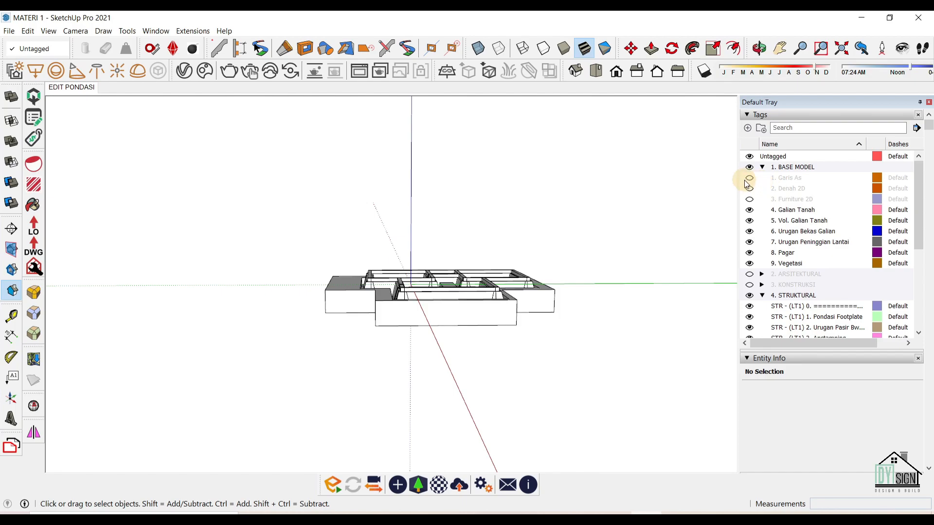
left_click(753, 285)
left_click(750, 274)
middle_click_drag(355, 258, 379, 302)
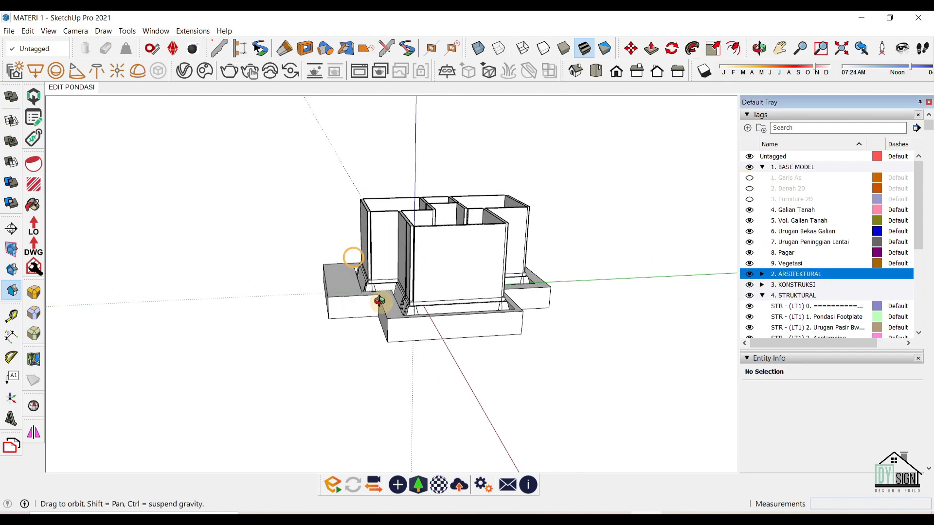
left_click(750, 189)
Select structural tags 7 through 17 and unhide them.
scroll(771, 254, "down", 4)
left_click(779, 257)
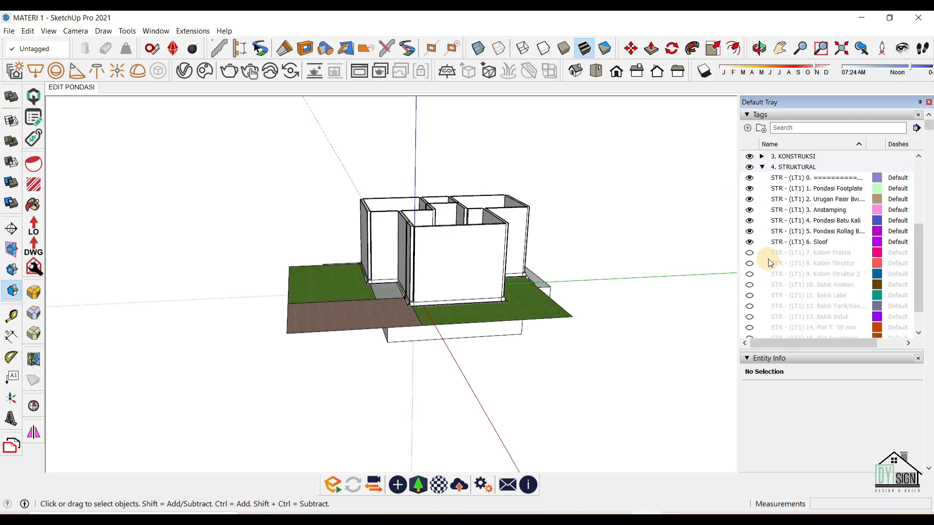
left_click(806, 212, "shift")
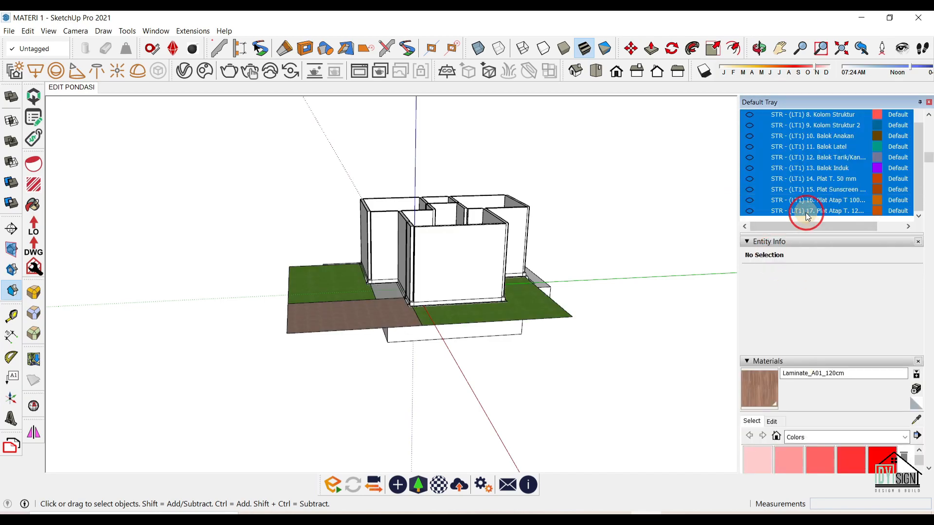
left_click(750, 212)
middle_click_drag(657, 313, 365, 383)
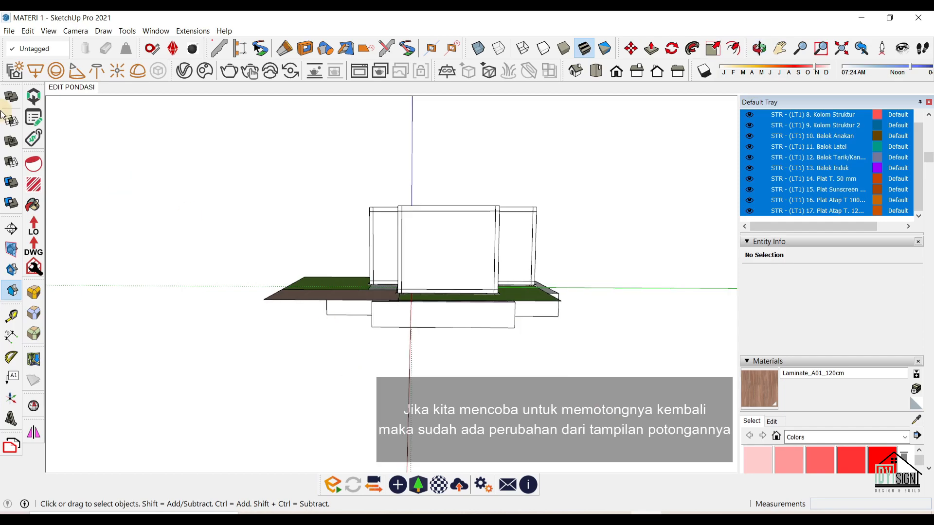
Add a new scene and rename it EDIT.
right_click(66, 91)
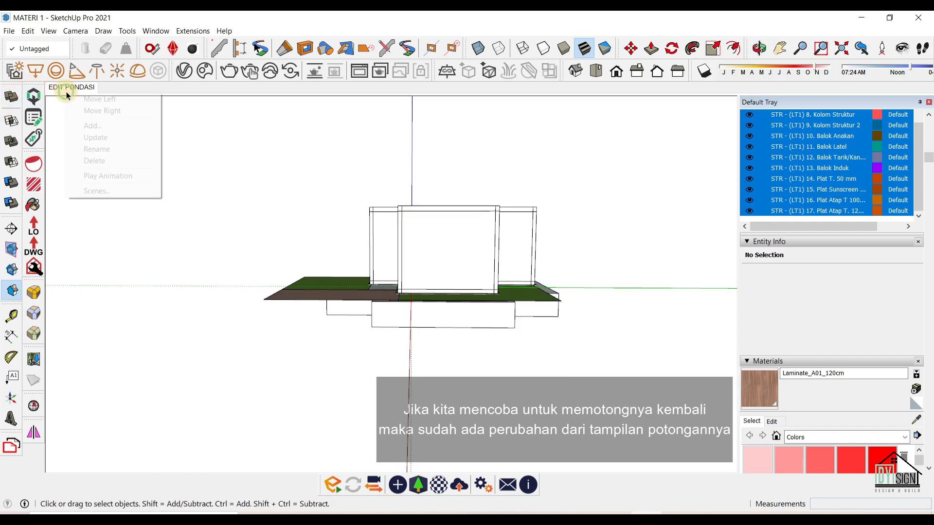
left_click(139, 126)
right_click(118, 92)
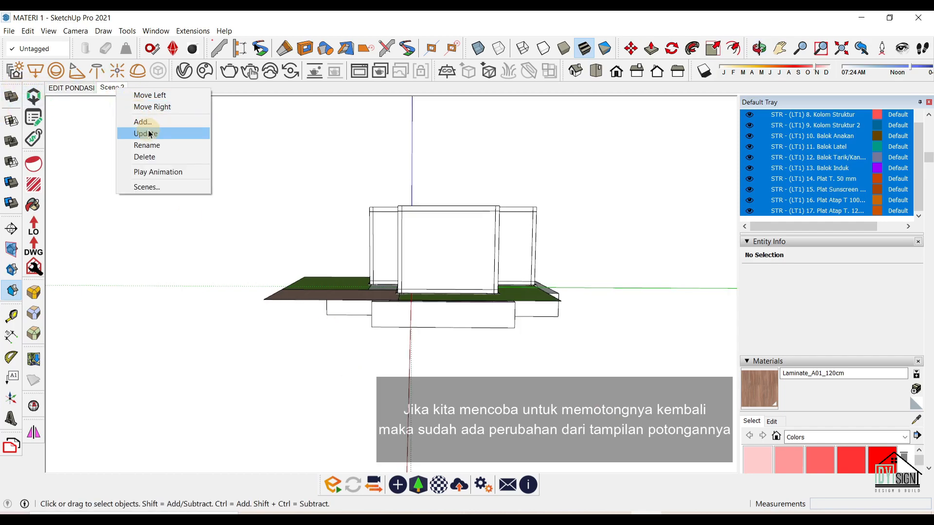
left_click(146, 145)
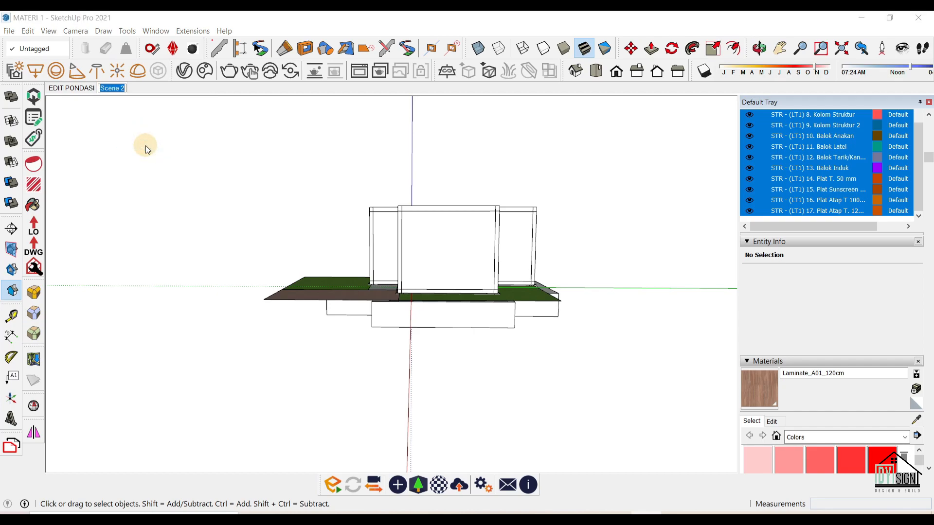
type("EDIT")
key("Return")
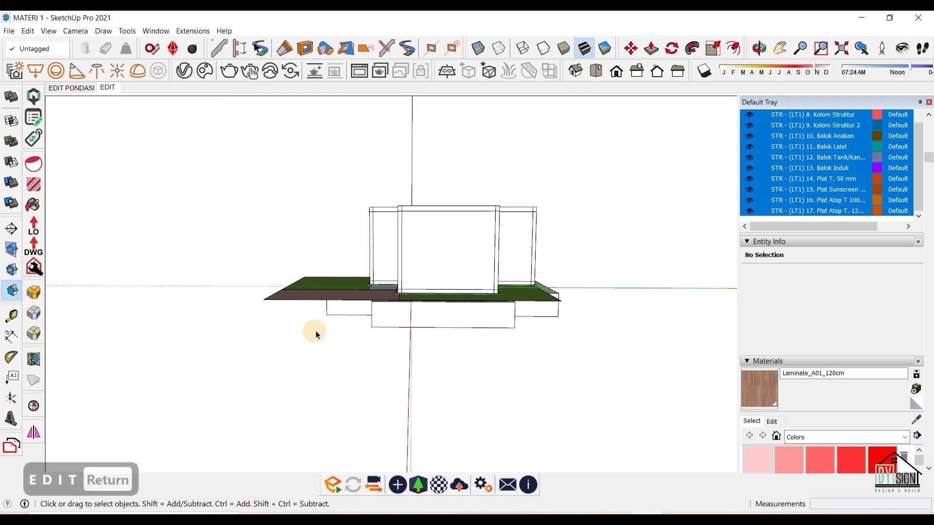
Turn on Display Section Cuts so the model shows its section cut.
middle_click_drag(311, 340, 372, 363)
left_click(18, 272)
middle_click_drag(507, 264, 539, 234)
scroll(386, 273, "up", 10)
mouse_move(334, 275)
middle_mouse_down()
mouse_move(324, 252)
mouse_move(339, 261)
middle_mouse_up()
scroll(339, 261, "down", 5)
scroll(289, 189, "up", 4)
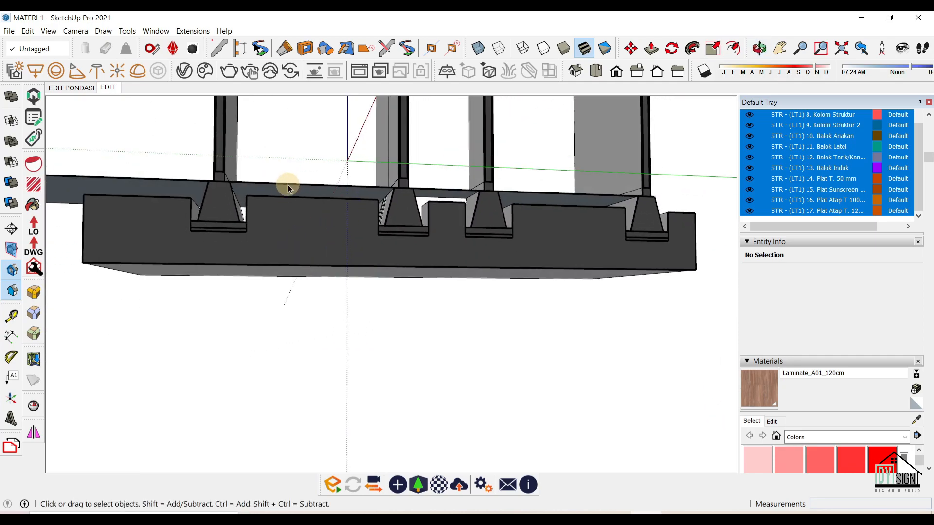
key("v")
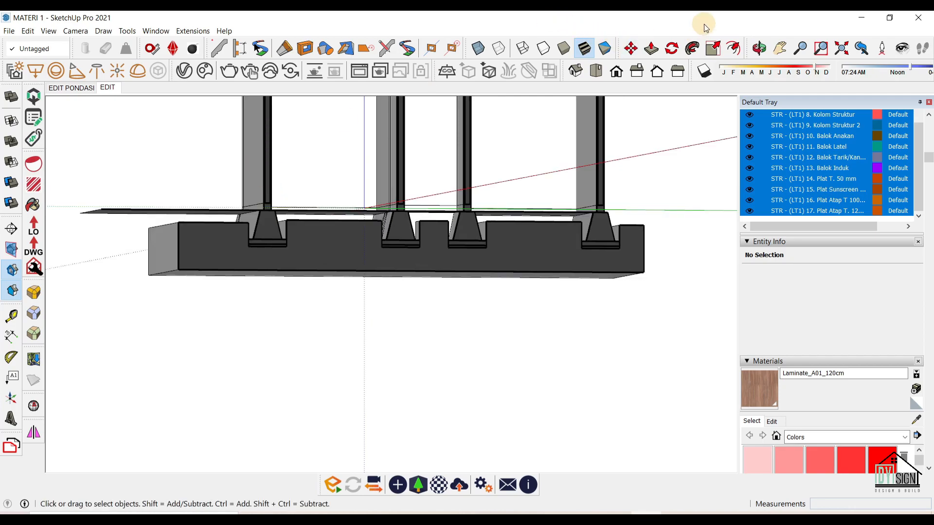
left_click(678, 71)
left_click(637, 72)
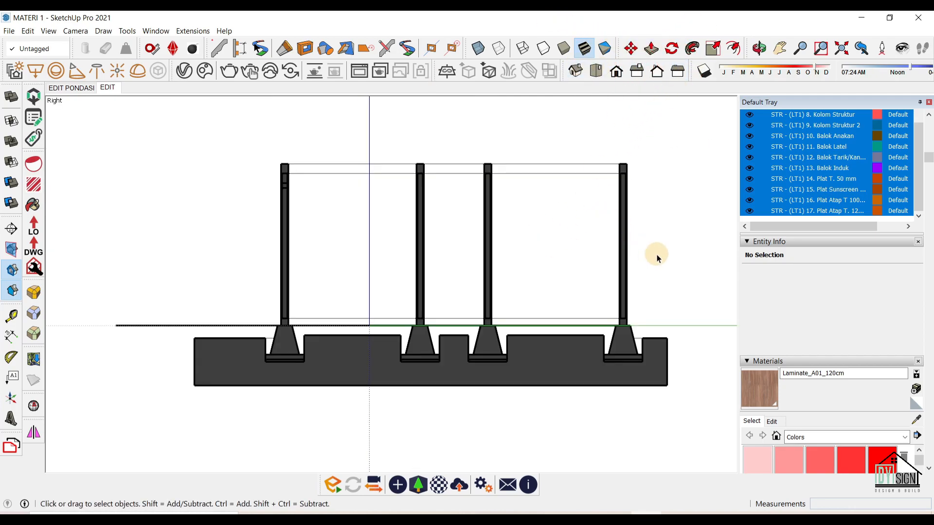
scroll(929, 202, "up", 3)
scroll(893, 186, "up", 5)
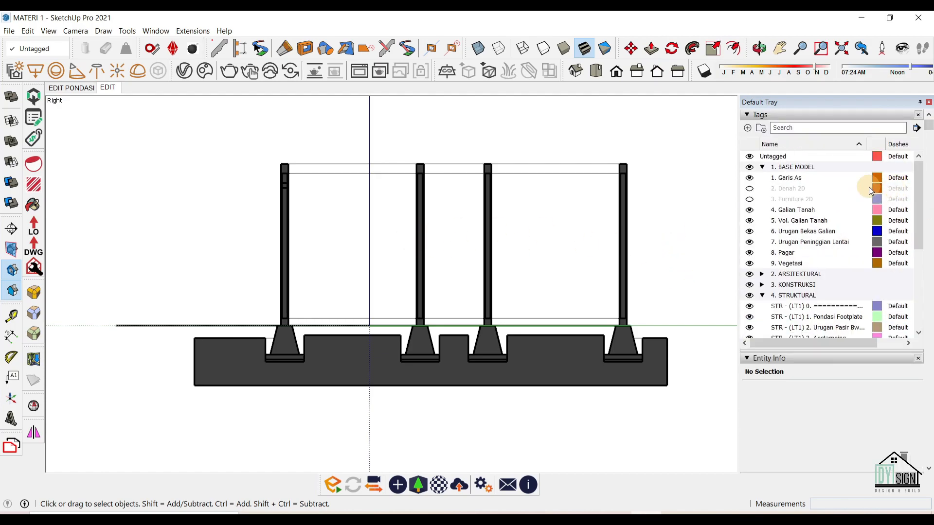
left_click(809, 176)
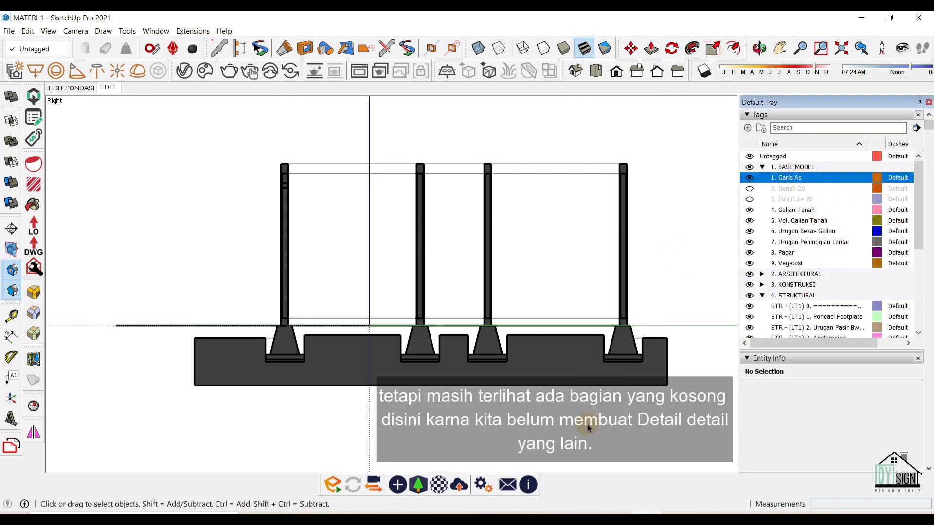
scroll(294, 345, "up", 4)
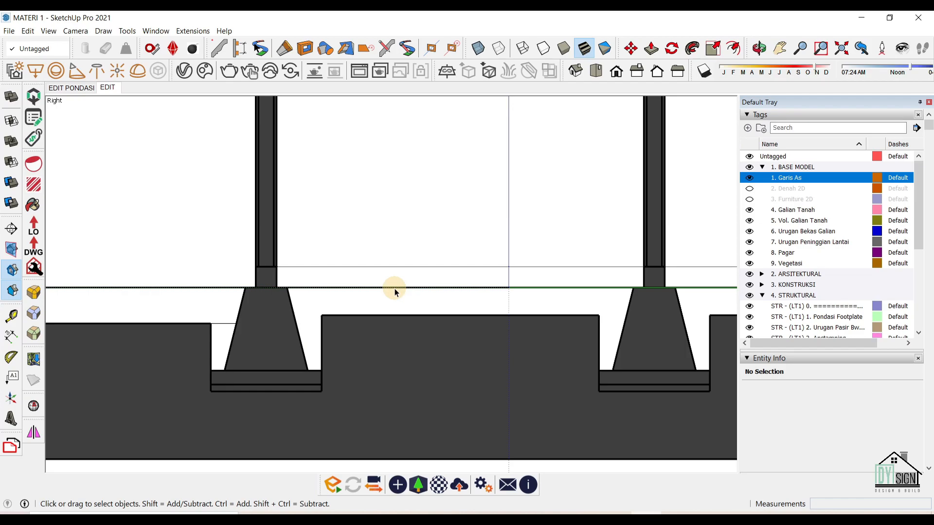
scroll(395, 288, "down", 1)
scroll(395, 288, "up", 2)
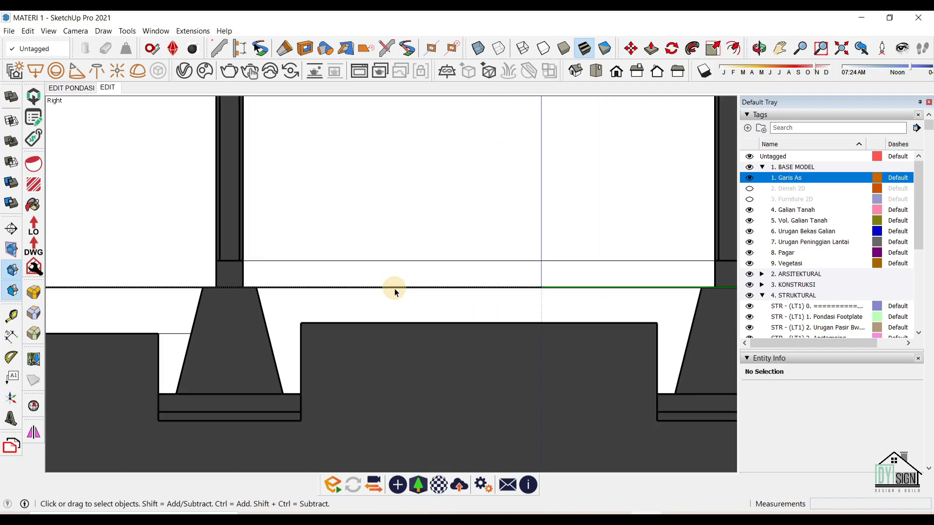
scroll(395, 288, "down", 2)
scroll(395, 288, "down", 2)
scroll(392, 289, "up", 4)
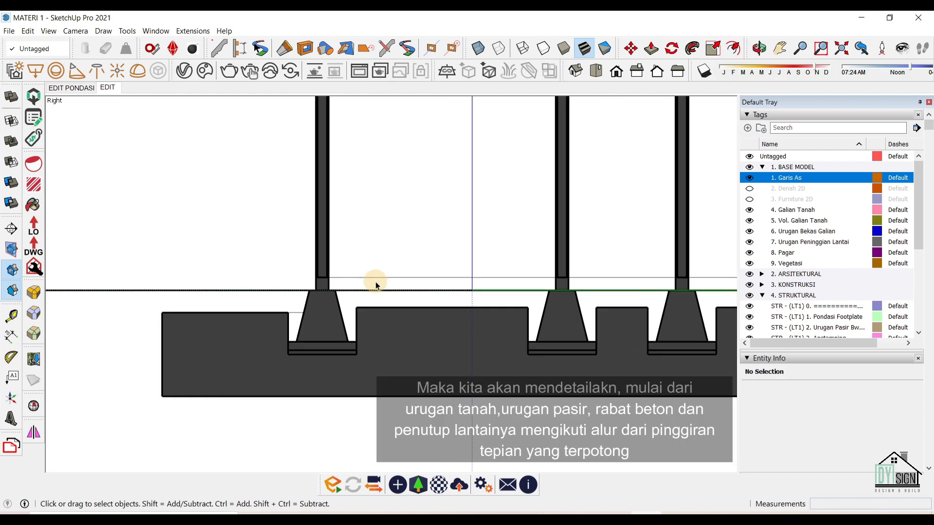
scroll(380, 333, "up", 1)
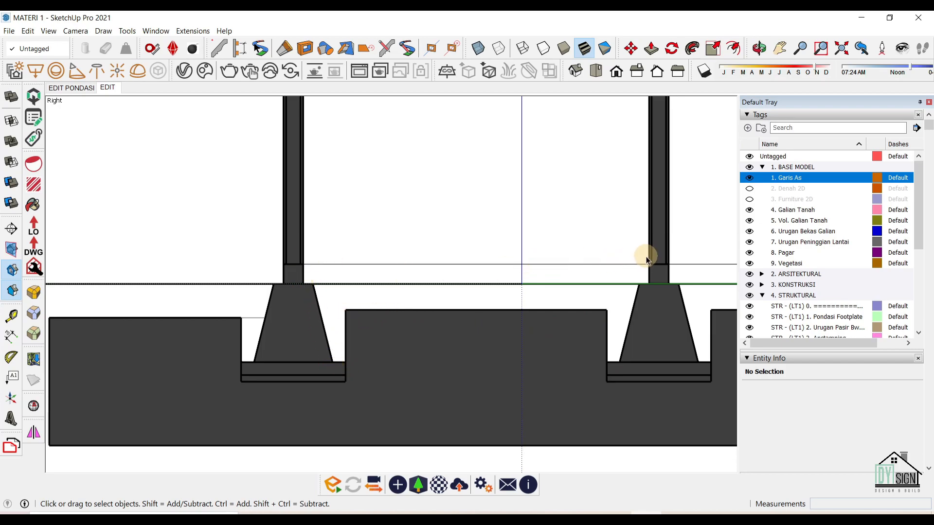
middle_click_drag(652, 281, 414, 324)
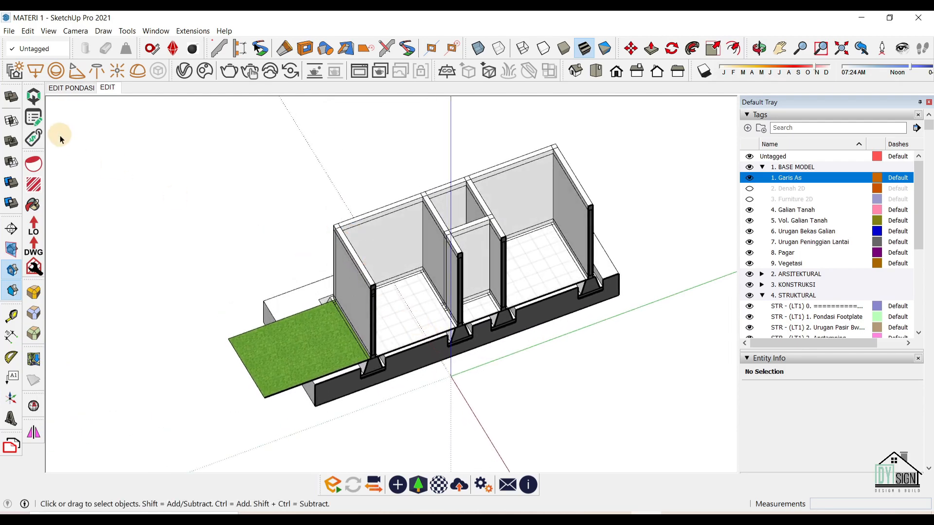
Turn off section cuts and switch to the EDIT PONDASI scene.
left_click(12, 269)
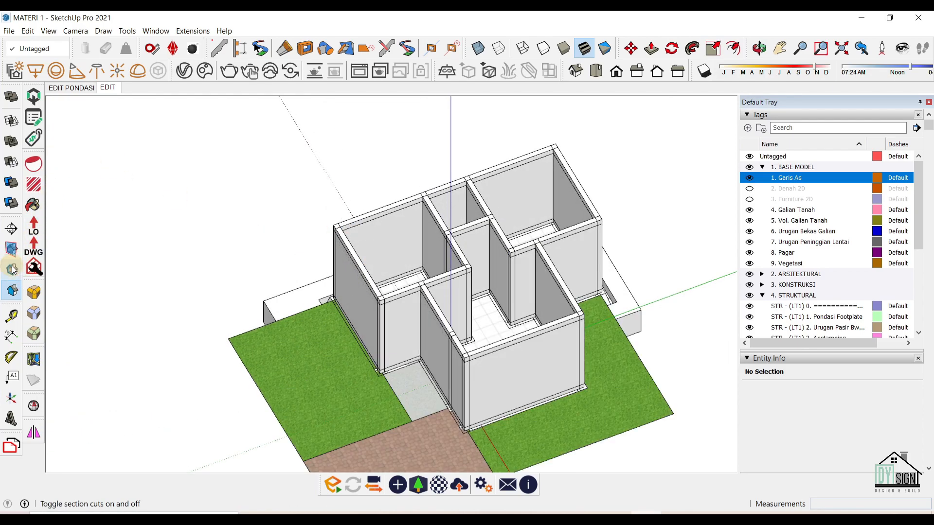
left_click(82, 99)
middle_click_drag(198, 305, 333, 340)
Draw backfill profile lines along the slab edge at the excavation rim.
key("l")
scroll(323, 309, "up", 5)
middle_click_drag(323, 309, 377, 341)
left_click(366, 308)
scroll(356, 358, "up", 3)
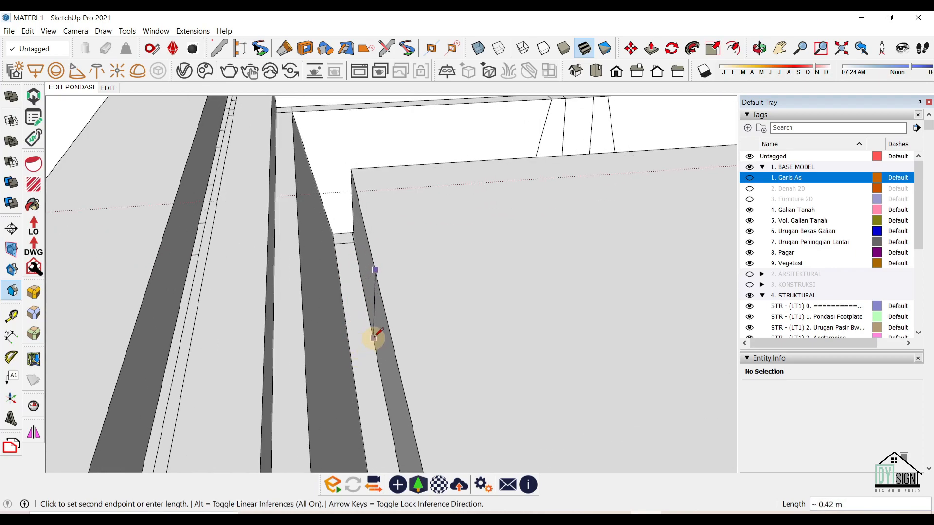
scroll(369, 319, "up", 4)
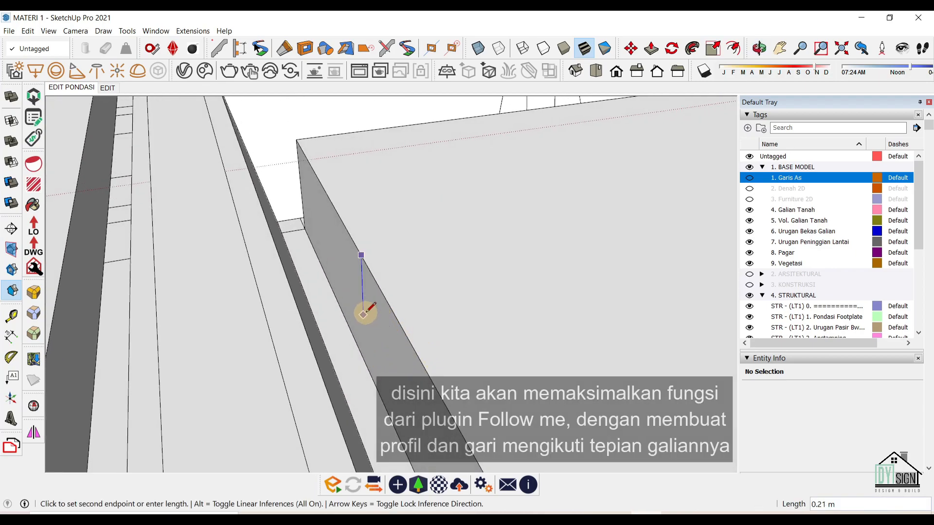
middle_click_drag(377, 385, 358, 280)
left_click(370, 251)
left_click(369, 251)
middle_click_drag(383, 227, 363, 219)
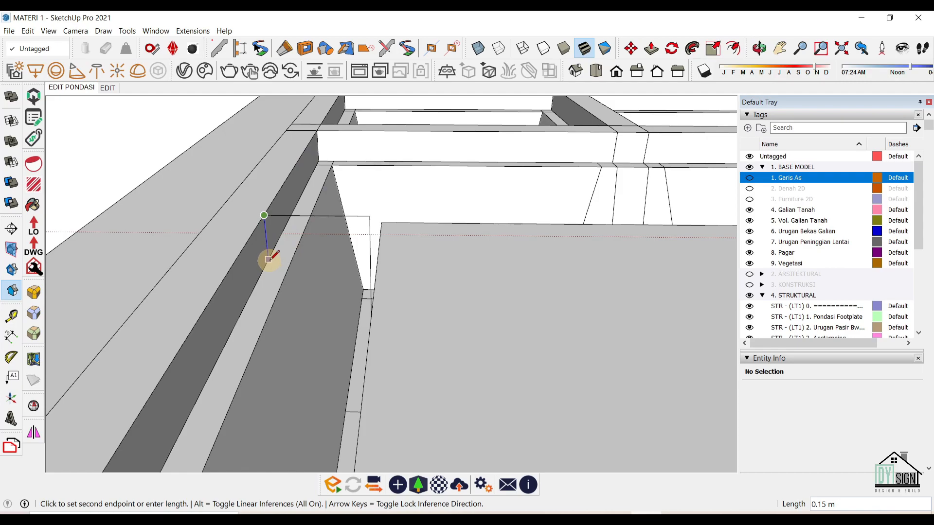
Close the backfill profile lines into a face and make the profile a group.
left_click(345, 411)
middle_click_drag(340, 317, 415, 294)
double_click(351, 262)
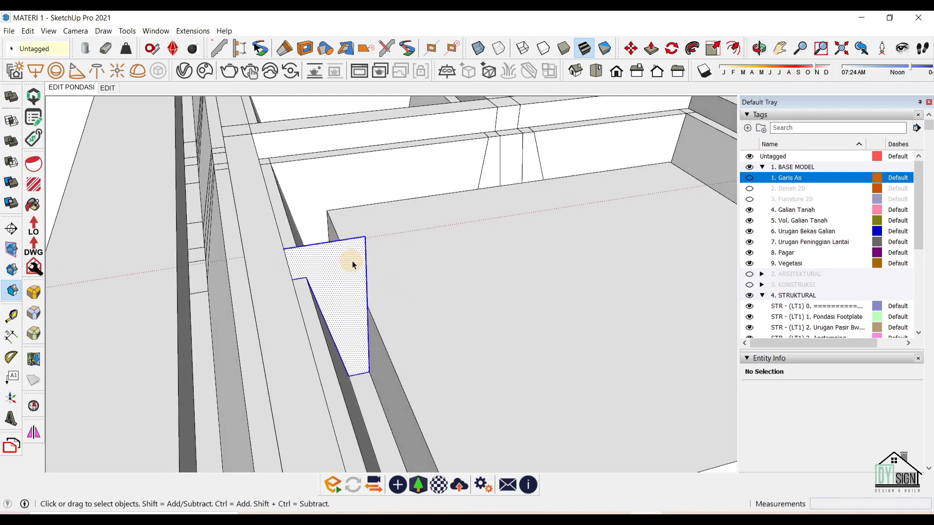
middle_click_drag(353, 260, 319, 264)
right_click(335, 258)
left_click(401, 331)
Copy the profile group with Move and Ctrl to another excavation edge.
middle_click_drag(401, 329, 346, 208)
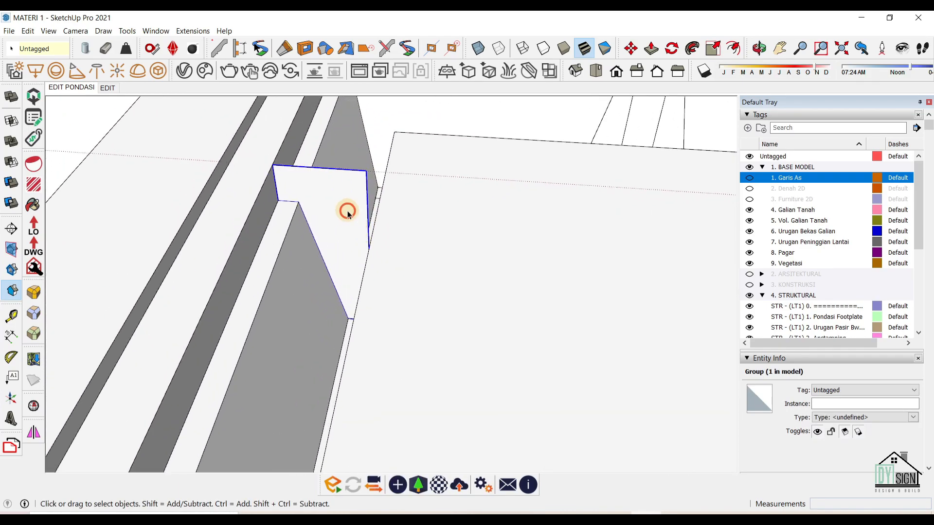
double_click(346, 209)
scroll(368, 262, "down", 2)
key("Escape")
left_click(328, 203)
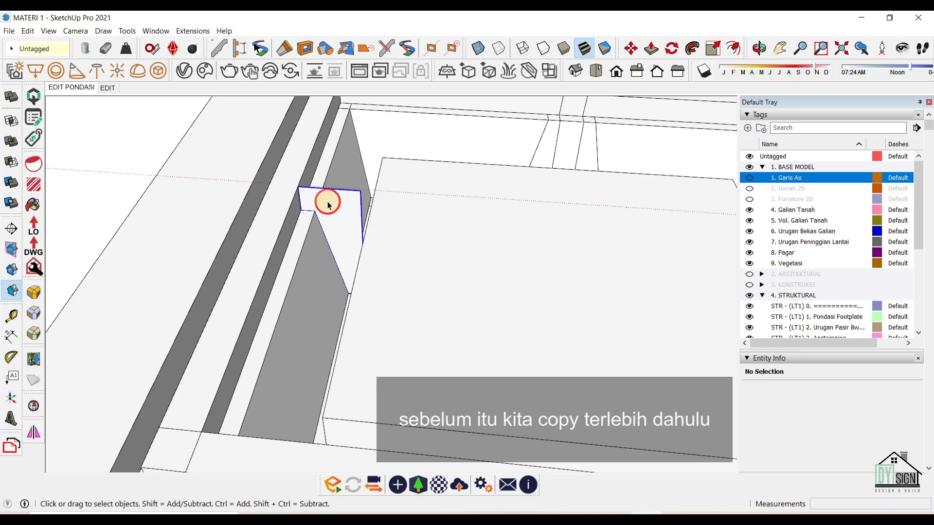
middle_click_drag(411, 237, 404, 286)
key("m")
left_click(361, 244)
key("ctrl")
scroll(370, 234, "down", 4)
middle_click_drag(389, 141, 389, 283, "shift")
left_click(416, 211)
scroll(389, 229, "up", 3)
Place a second copy of the profile group at a further excavation edge.
key("q")
key("m")
scroll(374, 234, "up", 2)
left_click(366, 262)
key("ctrl")
scroll(390, 152, "down", 5)
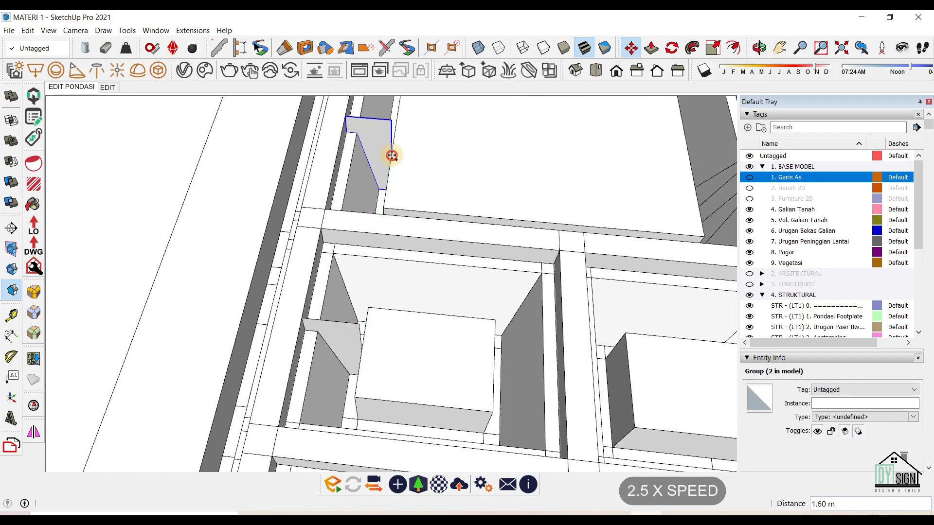
scroll(293, 285, "up", 4)
left_click(284, 292)
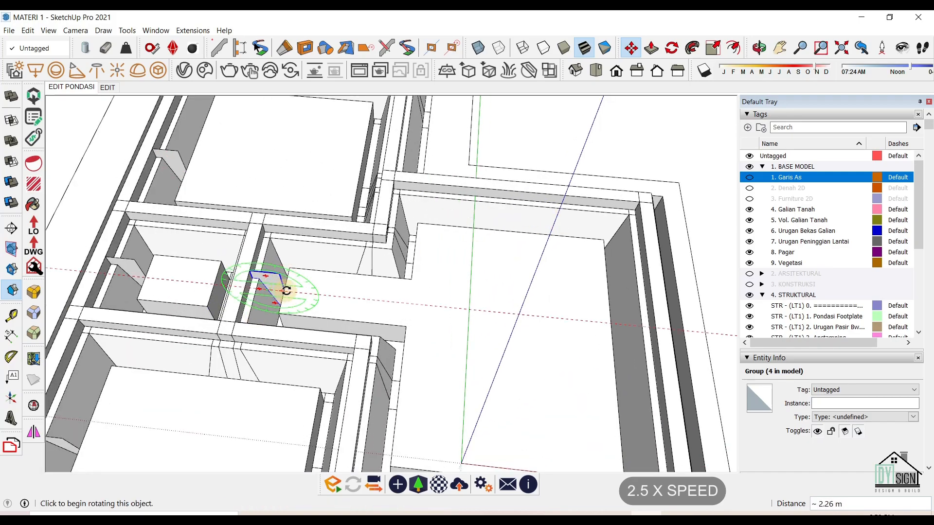
scroll(282, 291, "up", 3)
Abandon an extra copy and open the small wedge profile group for editing.
left_click(280, 290)
key("ctrl")
scroll(291, 272, "down", 4)
scroll(363, 221, "down", 4)
key("space")
middle_click_drag(301, 219, 332, 200)
scroll(336, 219, "up", 7)
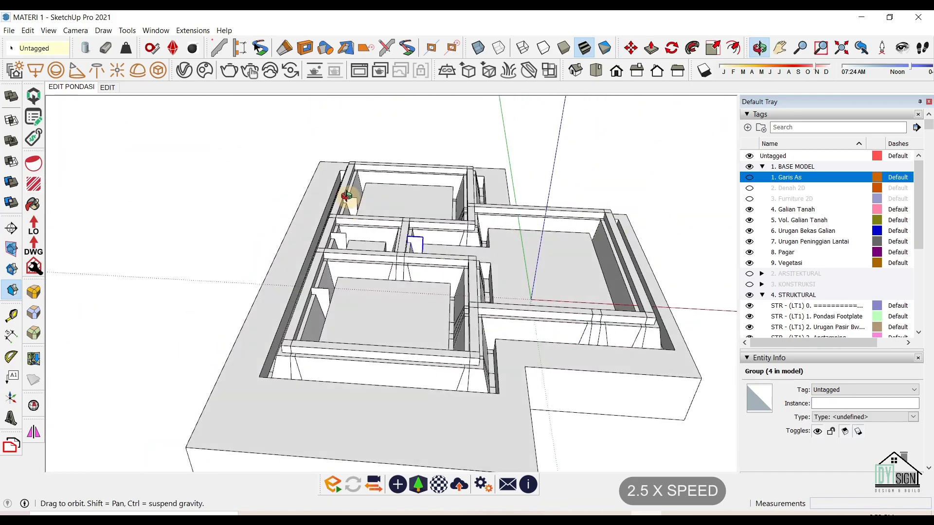
left_click(321, 302)
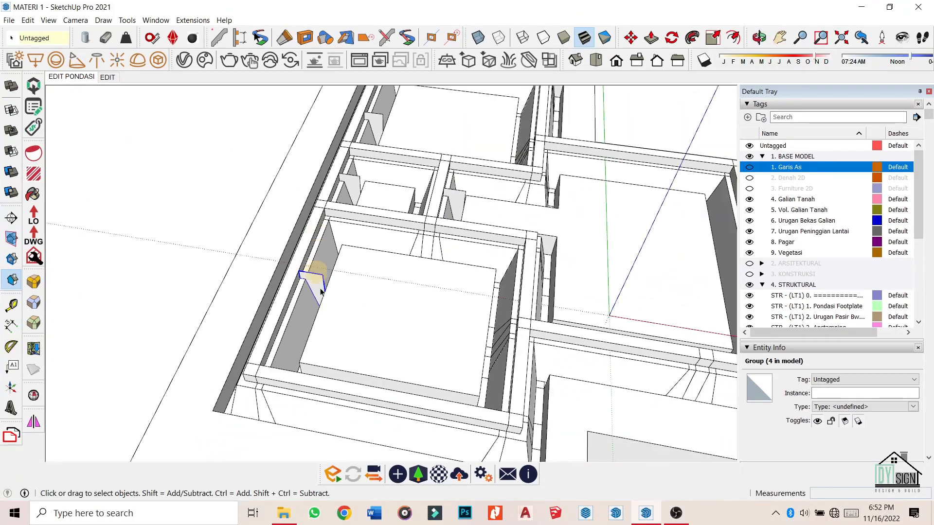
scroll(322, 291, "up", 3)
double_click(319, 286)
middle_click_drag(319, 286, 496, 231)
key("r")
Draw a rectangle along the excavation rim starting at the wedge profile, hiding the rest of the model.
left_click(335, 199)
middle_click_drag(587, 349, 302, 125)
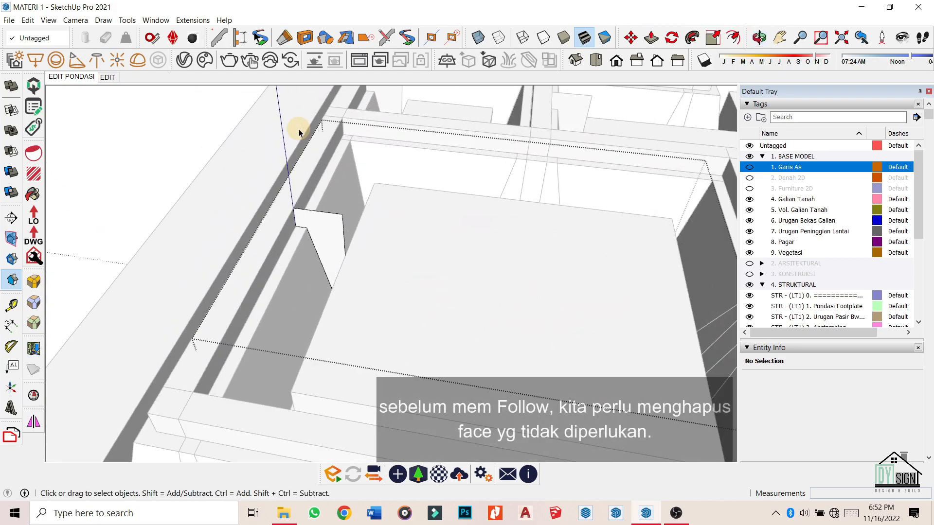
key("ctrl+h")
scroll(418, 169, "up", 1)
middle_click_drag(268, 204, 370, 374)
scroll(387, 159, "up", 4)
scroll(388, 159, "down", 4)
middle_click_drag(320, 310, 363, 256)
scroll(425, 292, "down", 2)
Delete the rectangle's face and select only its edges, deselecting the profile.
left_click(432, 296)
scroll(436, 300, "down", 2)
key("Delete")
middle_click_drag(440, 305, 403, 365)
scroll(370, 273, "up", 5)
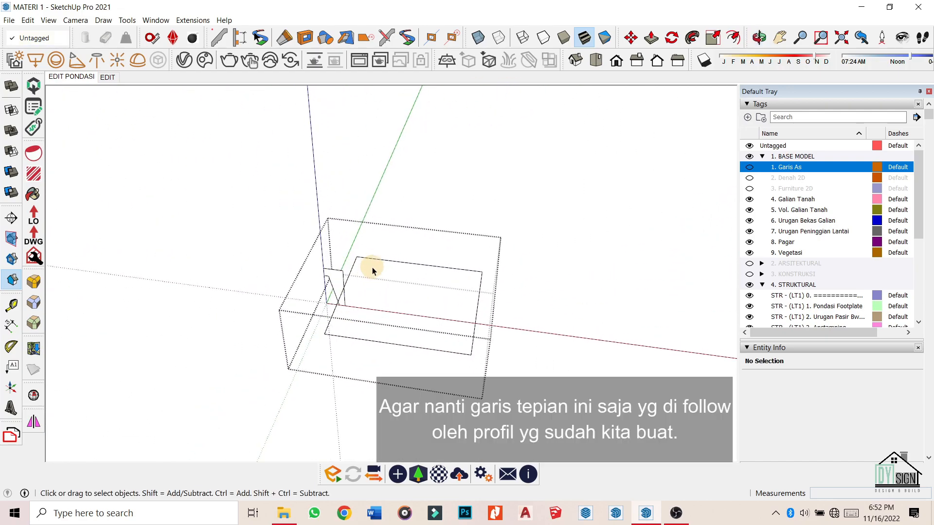
scroll(252, 258, "down", 2)
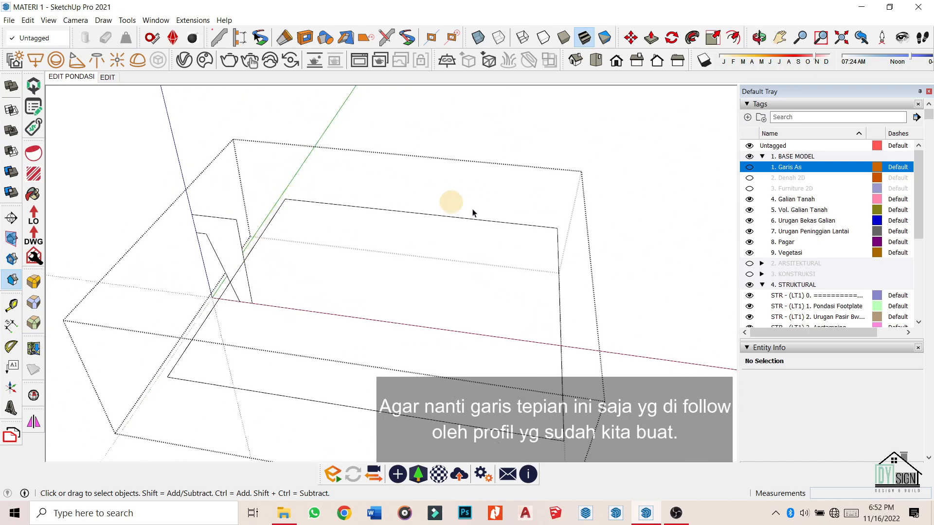
scroll(457, 228, "down", 2)
middle_click_drag(393, 242, 398, 243)
key("ctrl+a")
scroll(292, 245, "up", 2)
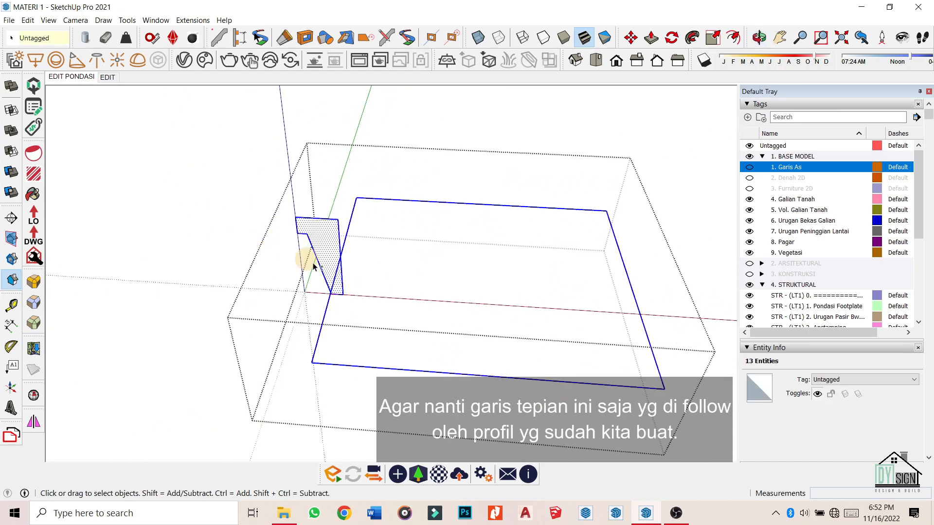
double_click(329, 230, "shift")
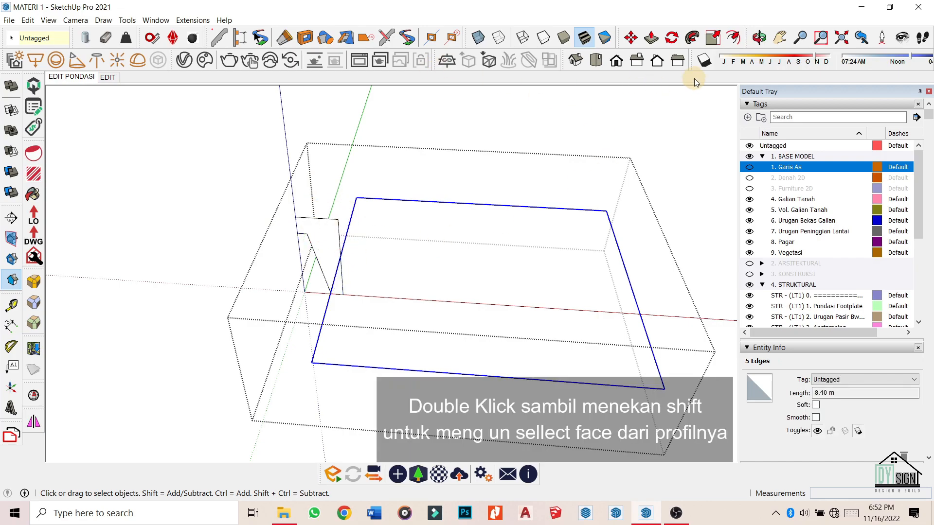
Sweep the backfill profile with Follow Me along the rectangular rim path into a closed ring.
left_click(693, 38)
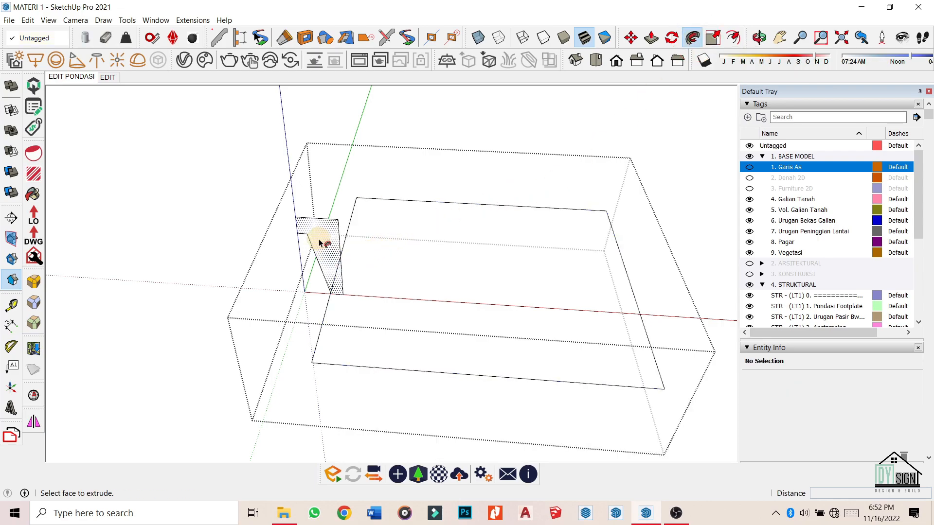
left_click(323, 243)
middle_click_drag(442, 264, 518, 277)
scroll(334, 298, "up", 6)
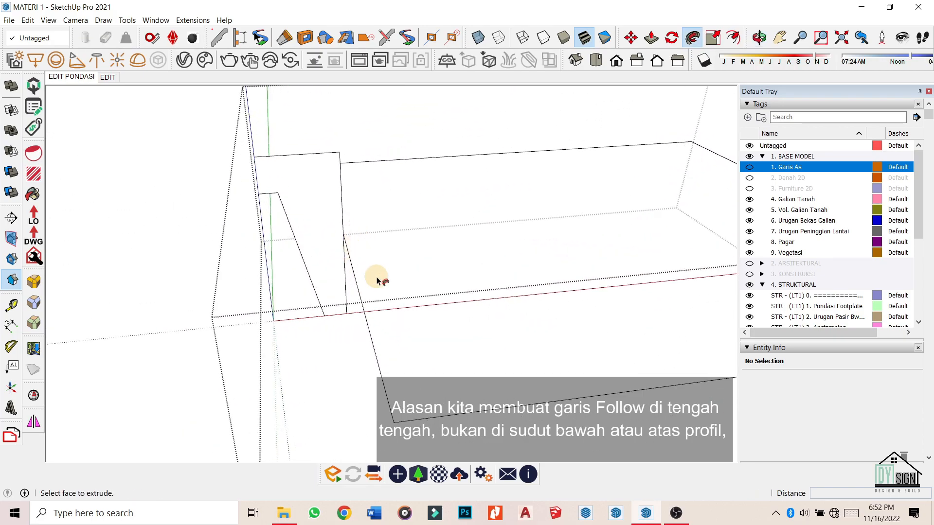
middle_click_drag(337, 150, 413, 287)
scroll(287, 213, "down", 2)
left_click(334, 190)
scroll(382, 222, "down", 2)
key("space")
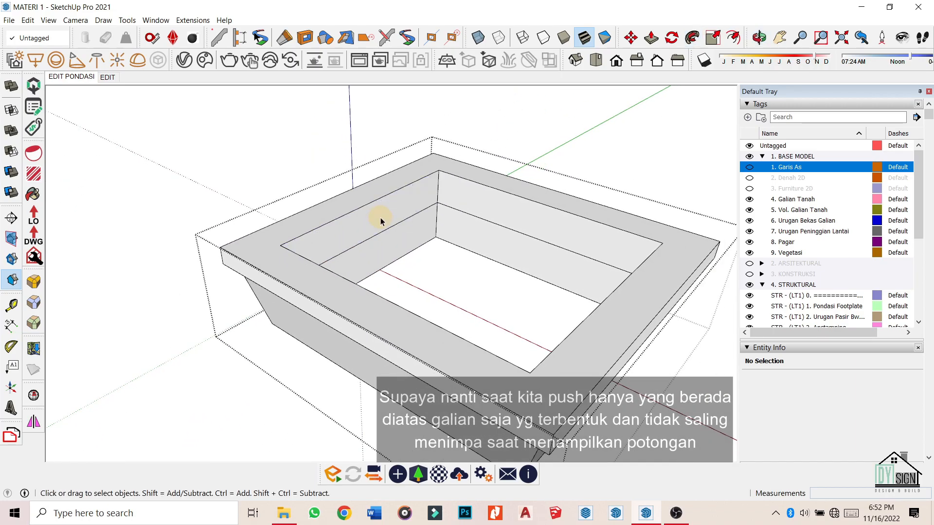
Close the group being edited and hide the outer shell group.
key("p")
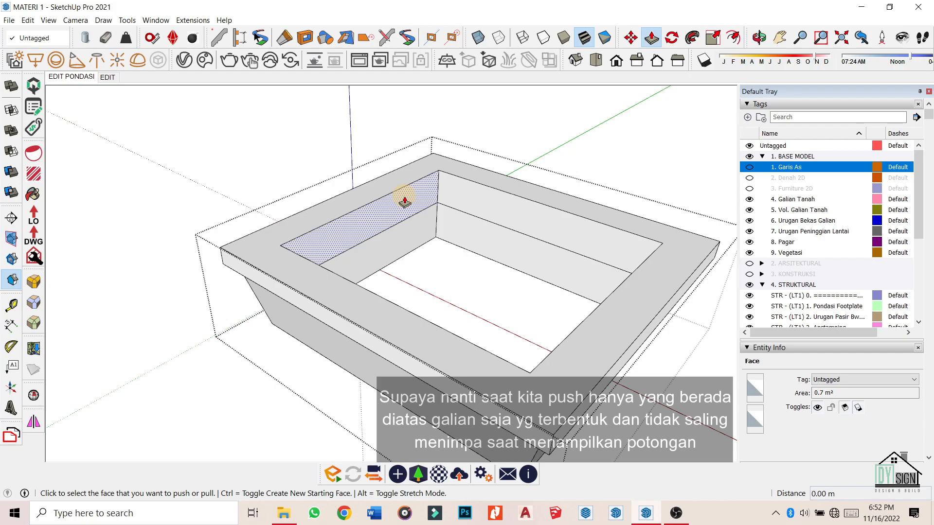
mouse_move(404, 201)
middle_mouse_down()
mouse_move(406, 210)
mouse_move(417, 196)
middle_mouse_up()
scroll(414, 192, "up", 5)
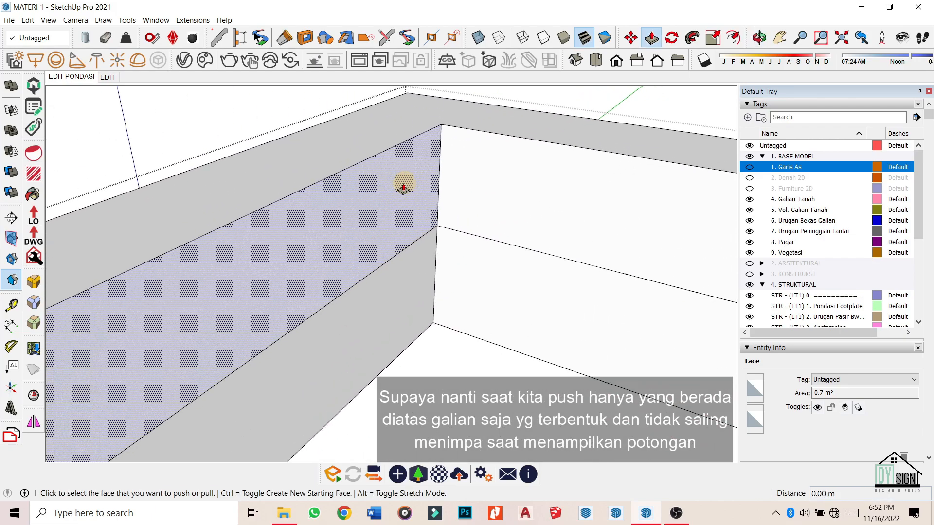
scroll(349, 212, "down", 6)
key("space")
key("Escape")
right_click(340, 195)
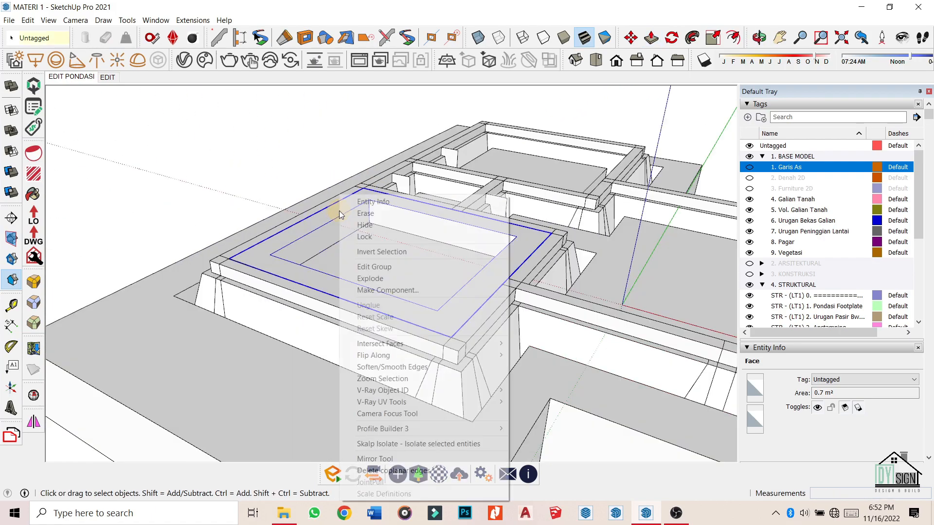
left_click(367, 225)
Open the footing's fill group for editing to see its inner side faces.
middle_click_drag(348, 288, 384, 281)
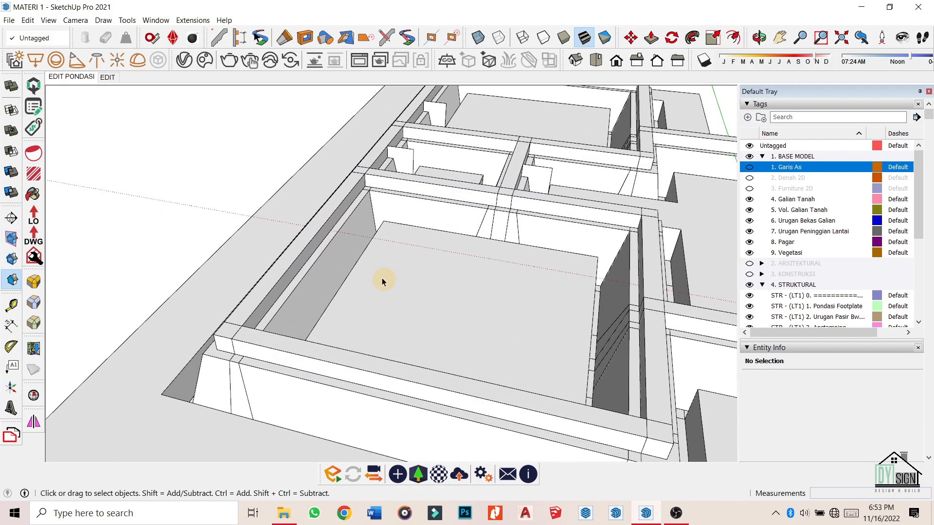
scroll(487, 283, "up", 3)
middle_click_drag(555, 277, 528, 277)
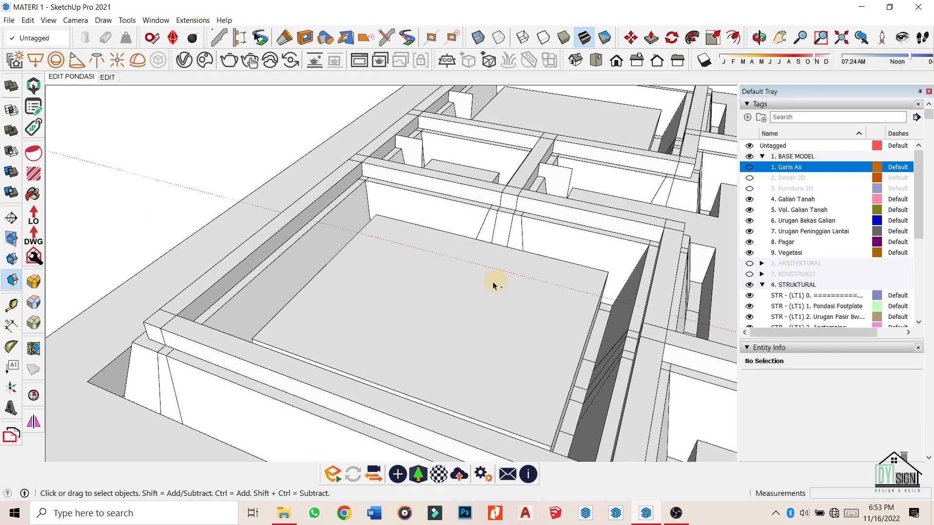
key("ctrl+z")
double_click(326, 210)
scroll(336, 219, "down", 3)
middle_click_drag(371, 280, 356, 252)
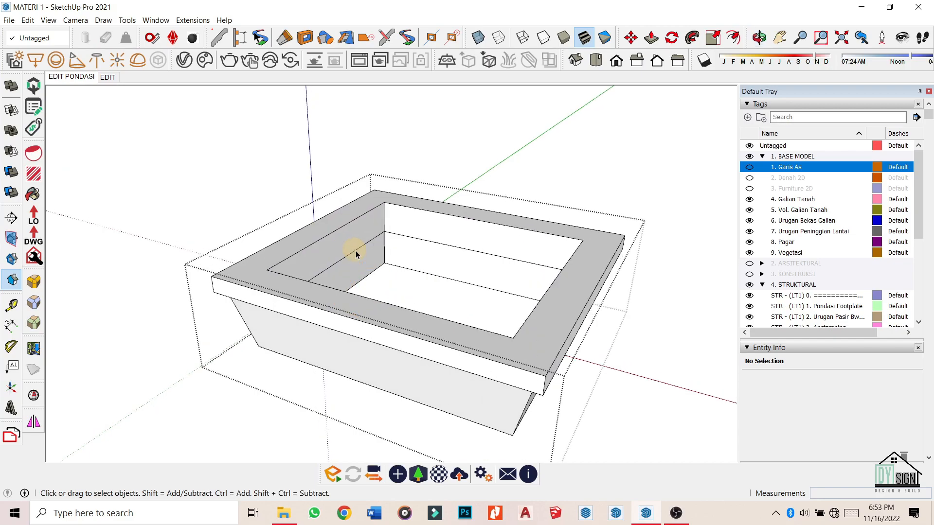
Push/Pull the footing fill's inner faces 2.20 m to close the opening.
scroll(357, 254, "up", 3)
key("p")
left_click(365, 263)
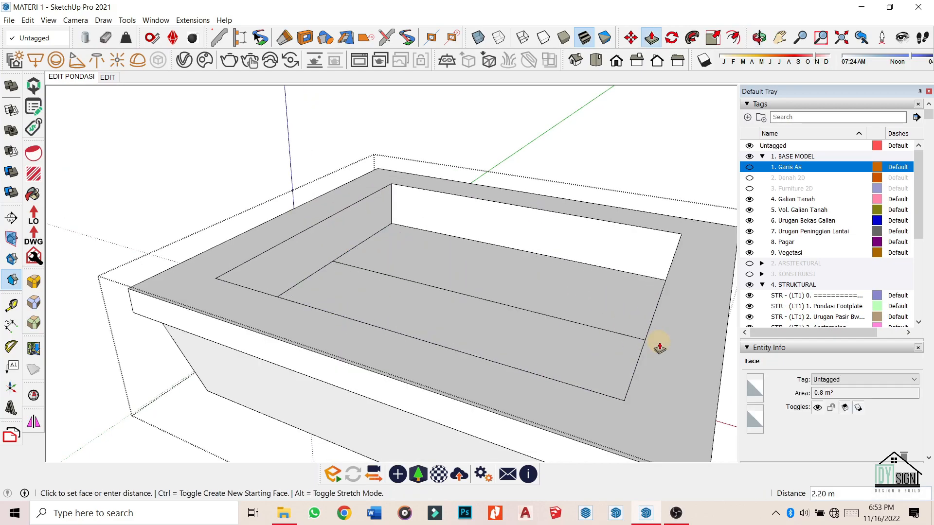
left_click(644, 335)
middle_click_drag(382, 247, 371, 278)
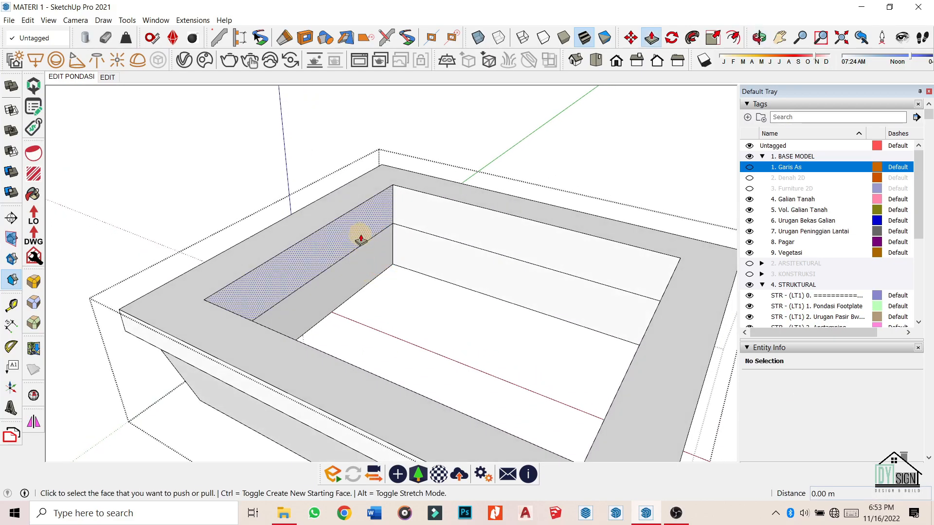
left_click(359, 228)
left_click(637, 354)
scroll(389, 233, "down", 5)
middle_click_drag(446, 290, 456, 139)
Erase the stray edge on the footing fill's underside.
key("space")
scroll(450, 248, "up", 4)
middle_click_drag(448, 249, 252, 286)
scroll(253, 210, "up", 4)
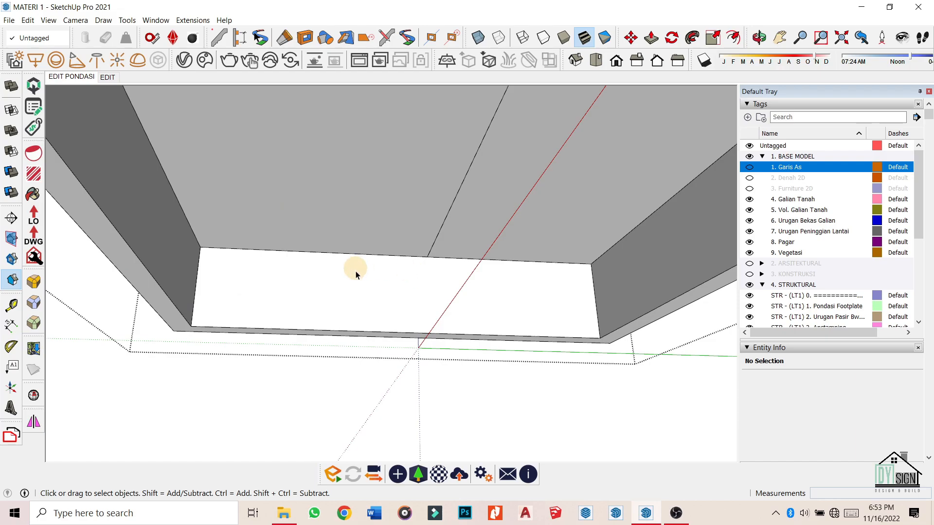
scroll(356, 271, "down", 4)
mouse_move(375, 273)
middle_mouse_down()
mouse_move(459, 206)
mouse_move(402, 222)
mouse_move(404, 197)
mouse_move(450, 358)
middle_mouse_up()
key("e")
left_click(411, 224)
Check the footing fill is a valid solid with Solid Inspector.
key("space")
triple_click(404, 273)
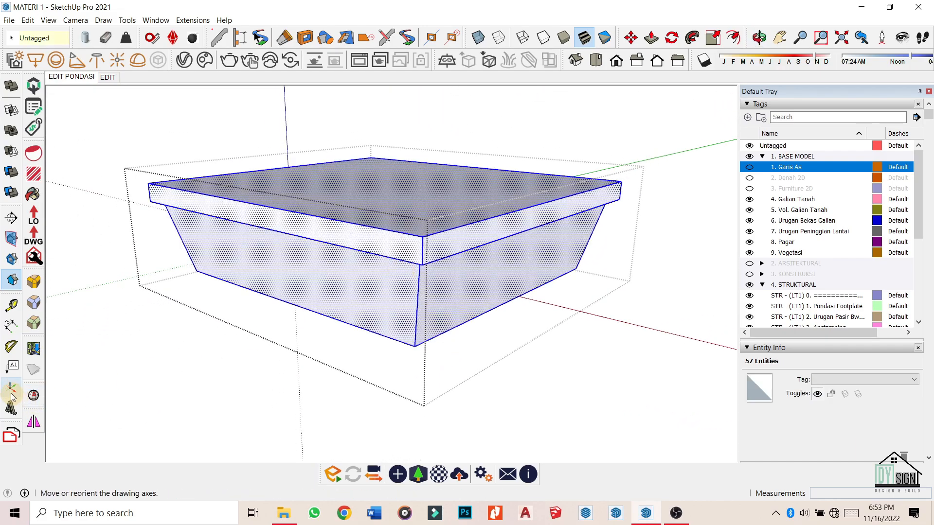
left_click(36, 396)
left_click(343, 115)
left_click(233, 128)
Delete coplanar edges from the footing fill and leave the group.
middle_click_drag(301, 243, 313, 271)
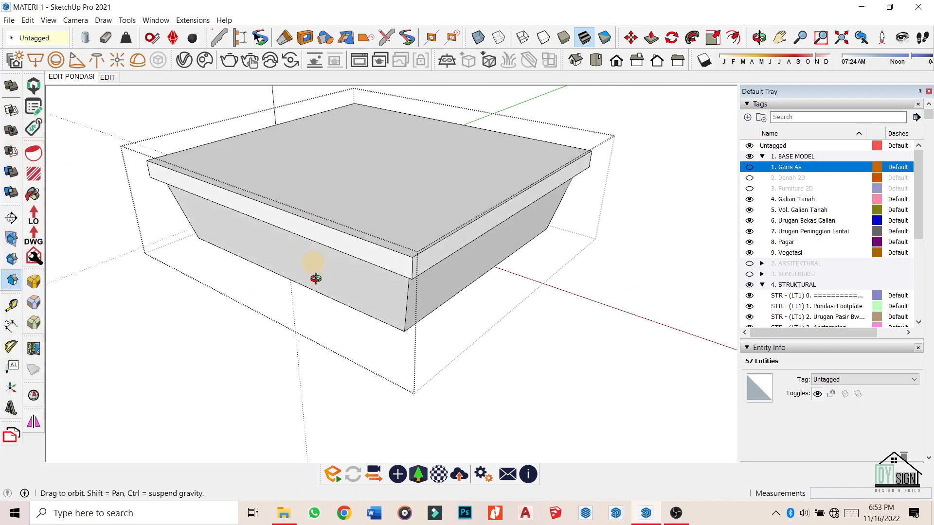
triple_click(350, 185)
right_click(349, 185)
left_click(403, 447)
middle_click_drag(487, 348, 460, 304)
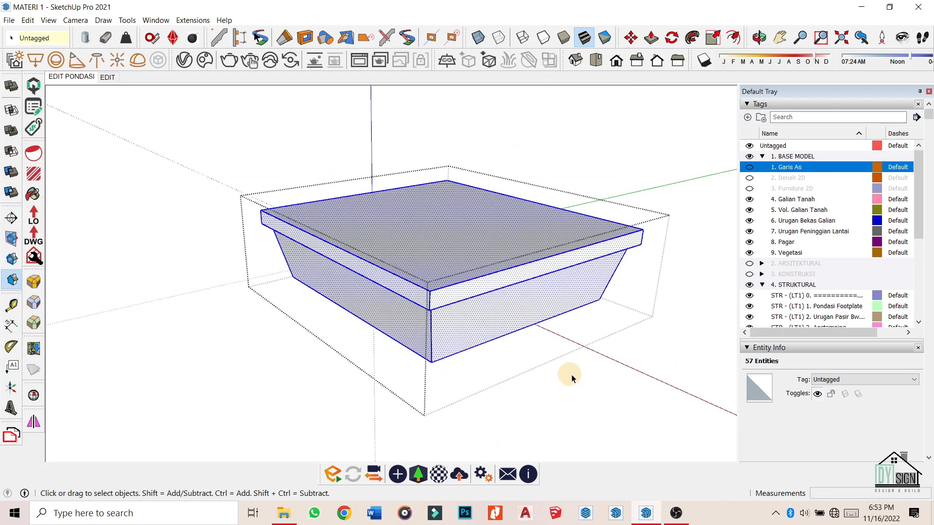
left_click(565, 375)
Switch to the EDIT scene showing the building on its grass base.
scroll(404, 242, "down", 3)
middle_click_drag(406, 240, 279, 165)
scroll(382, 251, "down", 3)
middle_click_drag(382, 251, 331, 260)
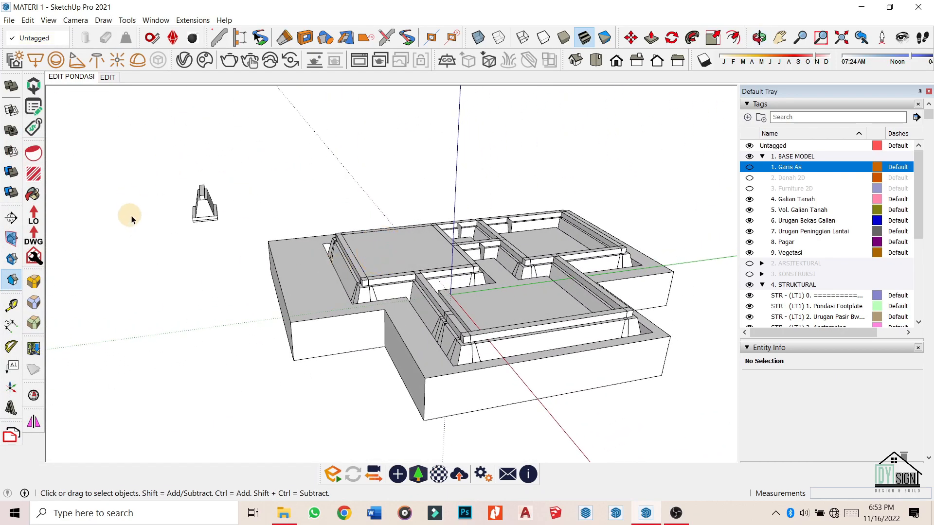
left_click(107, 76)
middle_click_drag(344, 194, 384, 263)
middle_click_drag(538, 168, 522, 167)
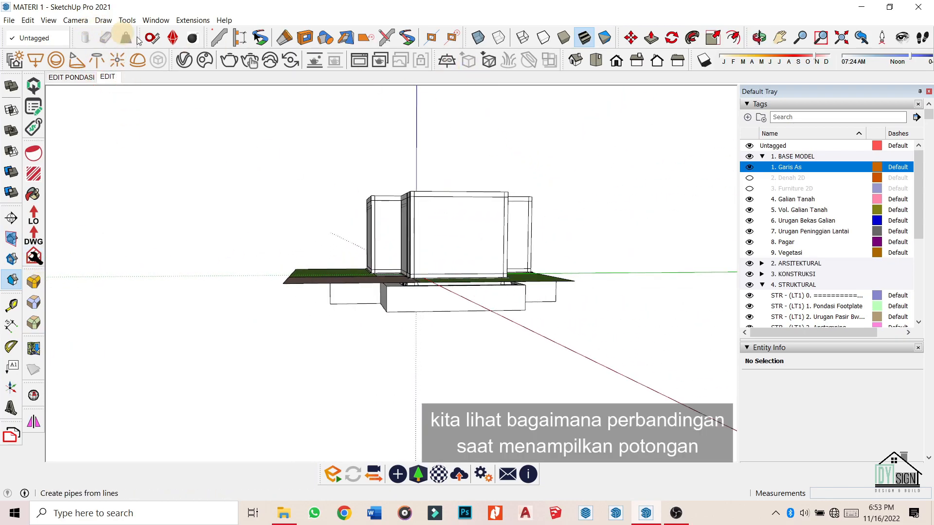
Rename the EDIT scene to POT A-A.
right_click(108, 77)
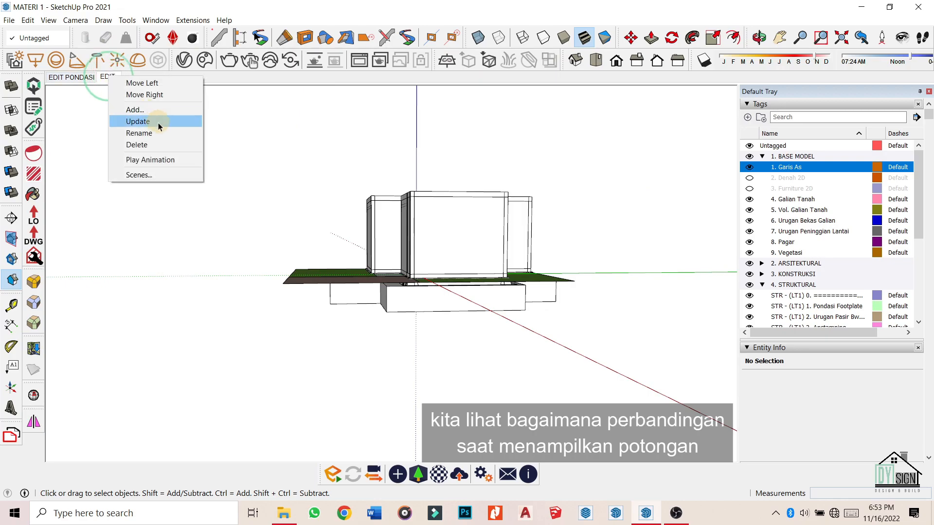
left_click(159, 131)
type("POT A_")
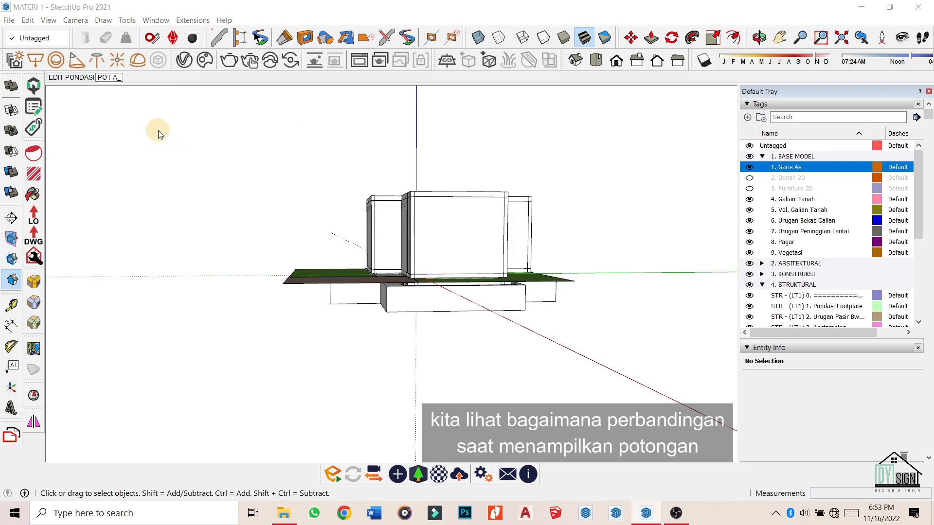
key("BackSpace")
type("-A")
key("Return")
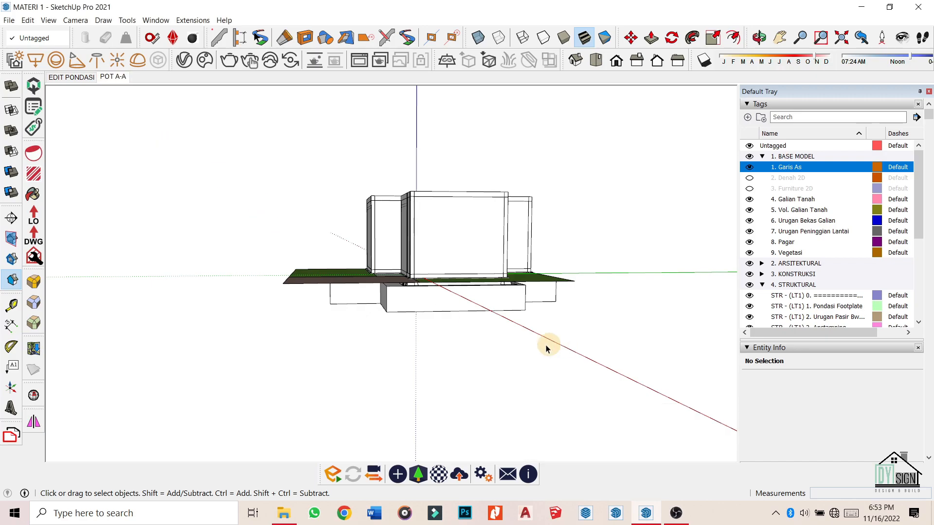
Show the model as a flat Right view in parallel projection, zoomed to extents.
left_click(66, 19)
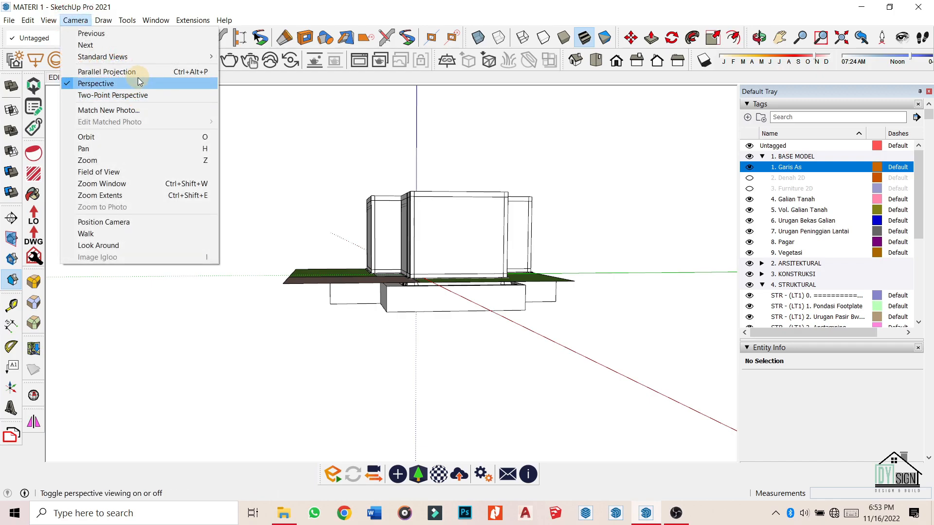
left_click(140, 93)
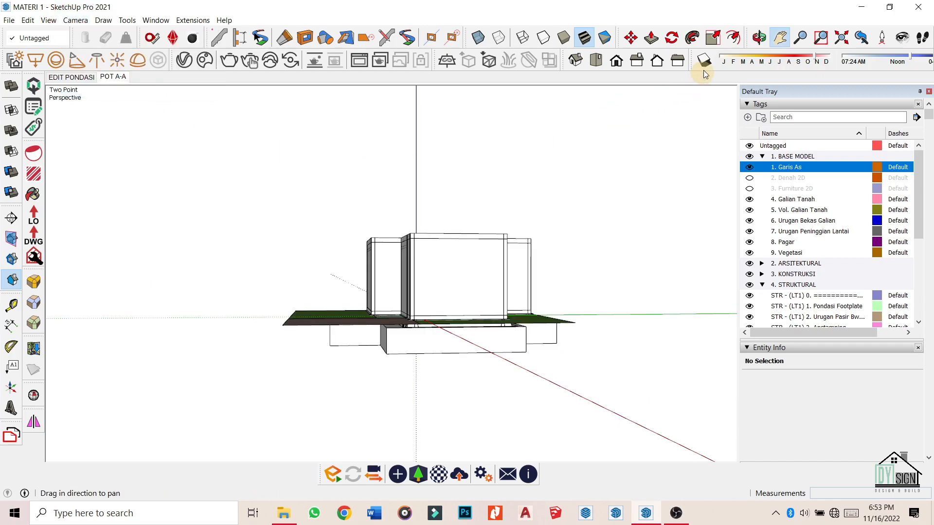
left_click(638, 60)
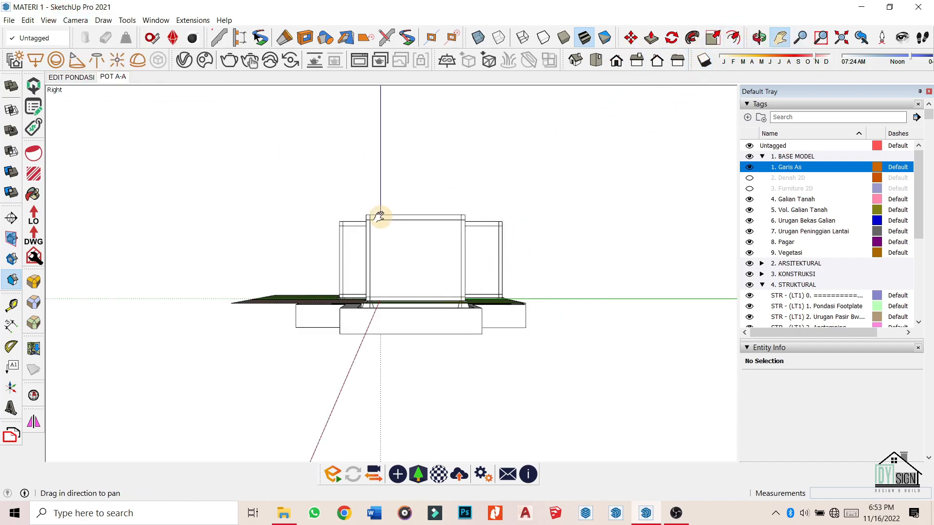
key("v")
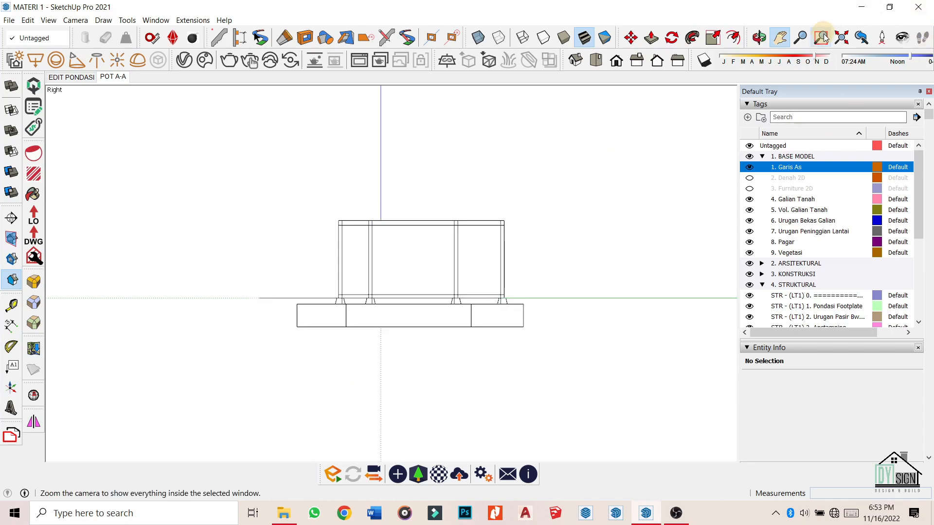
left_click(841, 38)
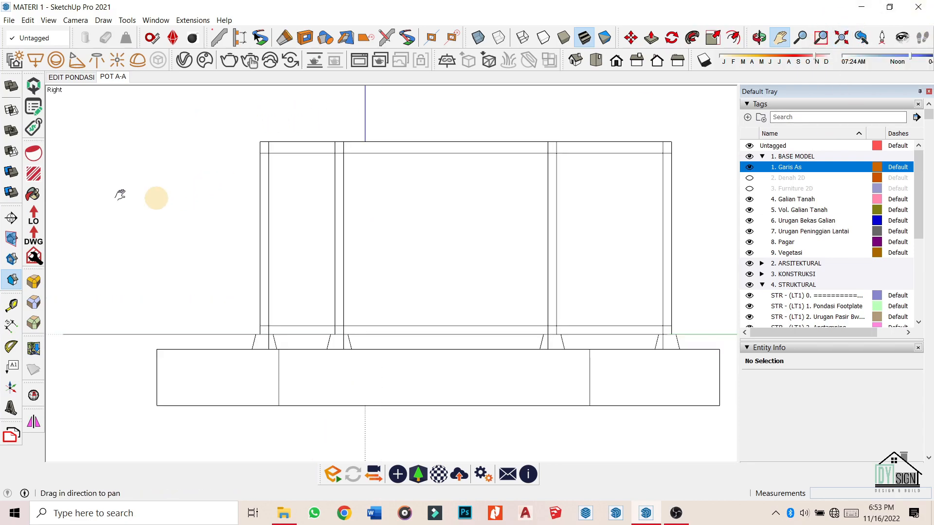
Turn on dark section fill and hide the Garis As tag.
right_click(98, 83)
left_click(139, 126)
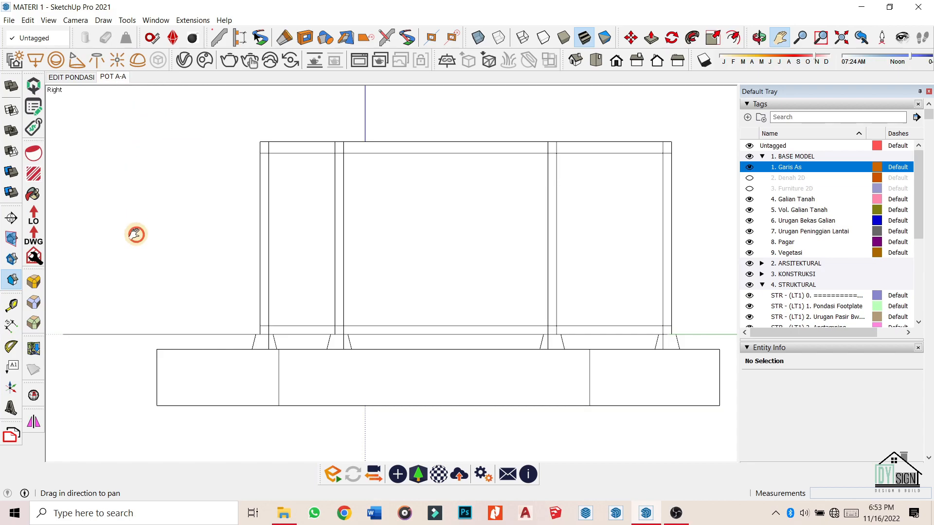
left_click(12, 259)
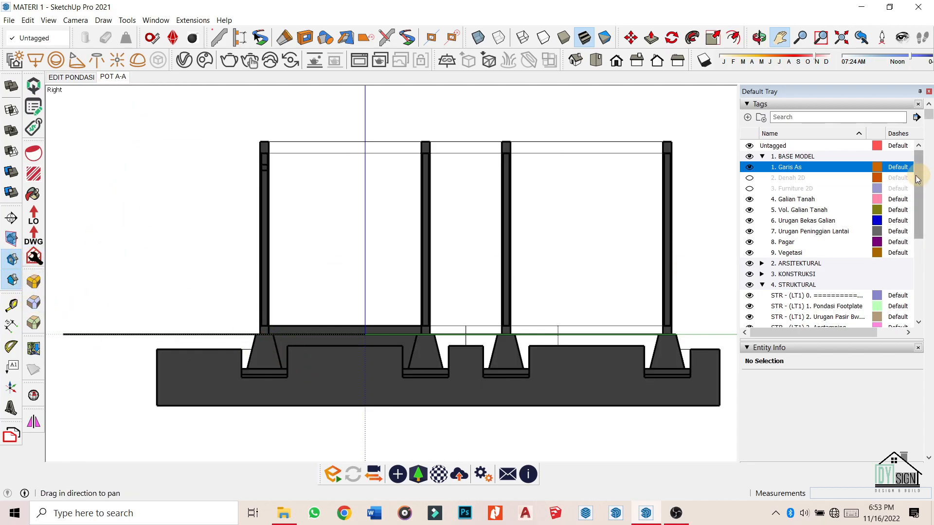
left_click(749, 168)
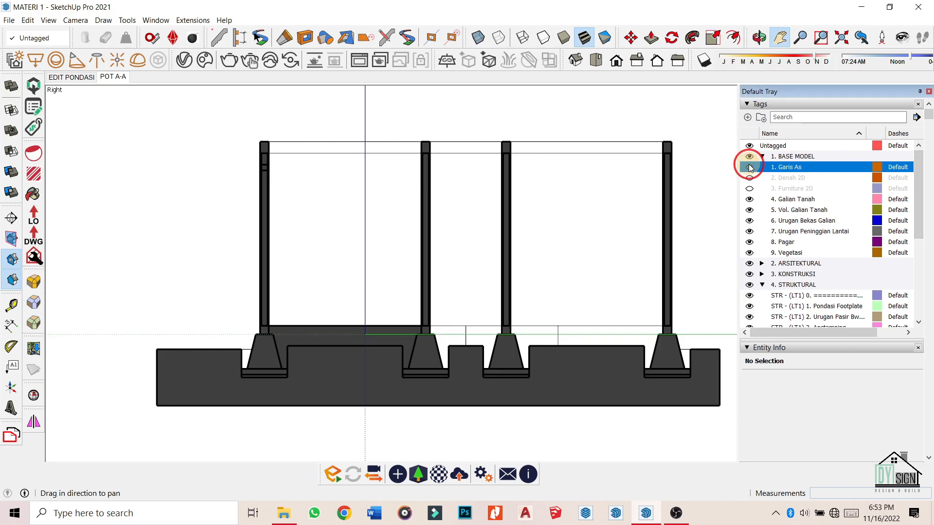
Update the POT A-A scene to store the current view.
right_click(142, 84)
left_click(152, 123)
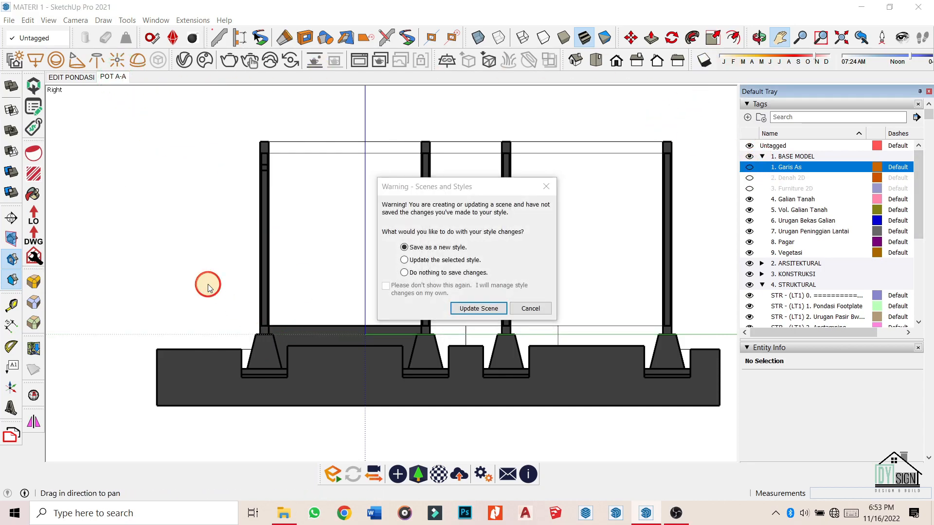
left_click(491, 308)
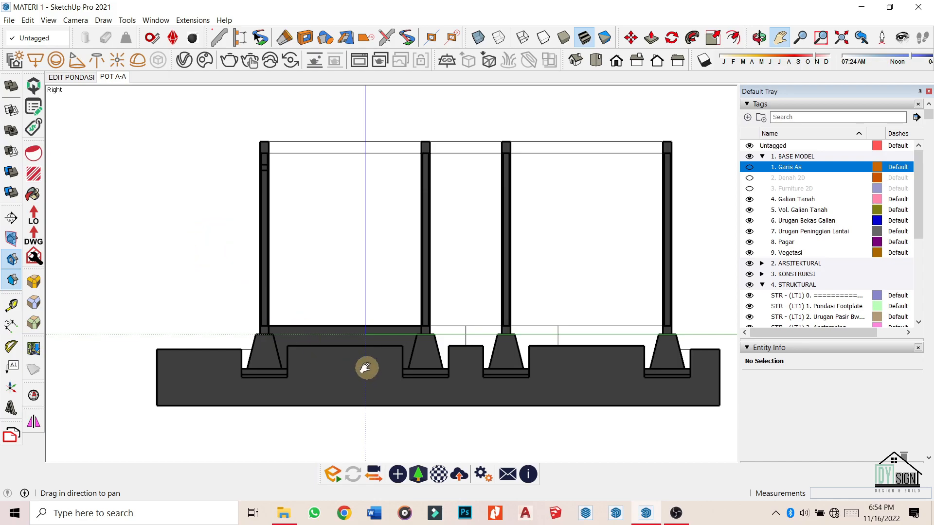
scroll(367, 369, "up", 5)
scroll(363, 307, "down", 6)
scroll(319, 313, "up", 2)
scroll(341, 331, "up", 2)
scroll(359, 298, "down", 5)
scroll(229, 125, "down", 1)
scroll(289, 216, "up", 3)
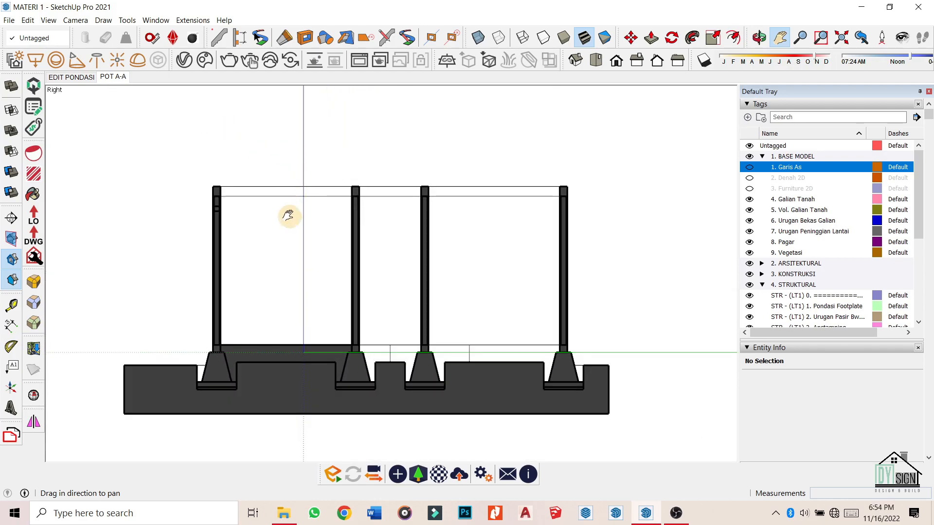
scroll(315, 223, "up", 4)
scroll(301, 245, "down", 1)
scroll(301, 246, "up", 2)
scroll(161, 272, "up", 2)
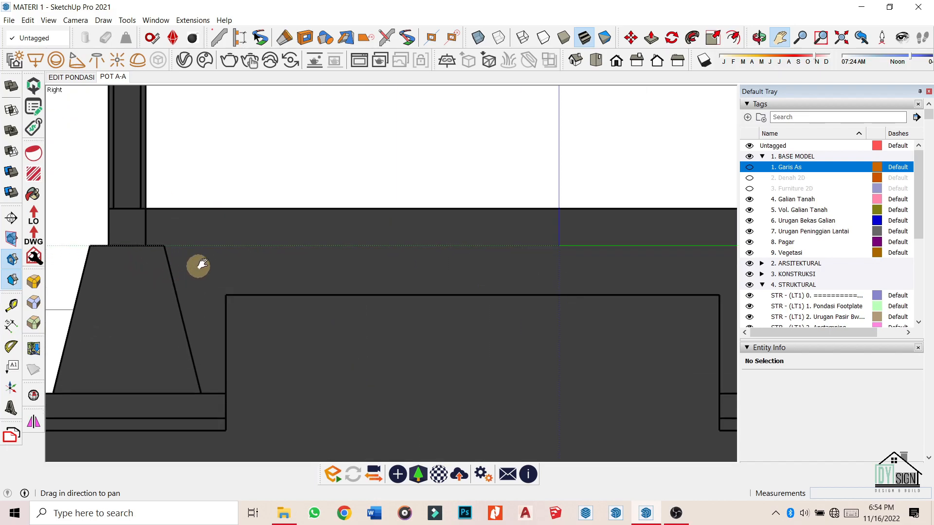
scroll(221, 348, "down", 5)
Return to the EDIT PONDASI scene's foundation view.
middle_click_drag(220, 348, 322, 252)
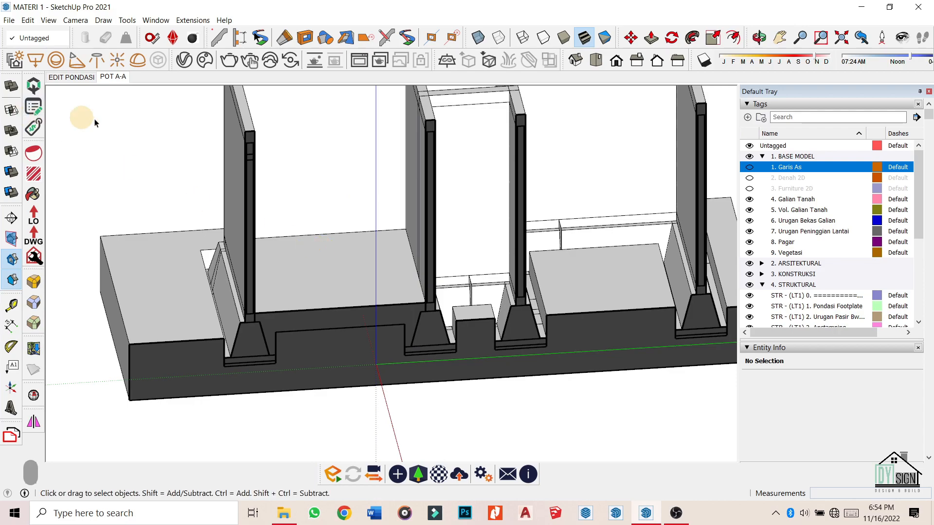
left_click(82, 77)
scroll(214, 265, "up", 5)
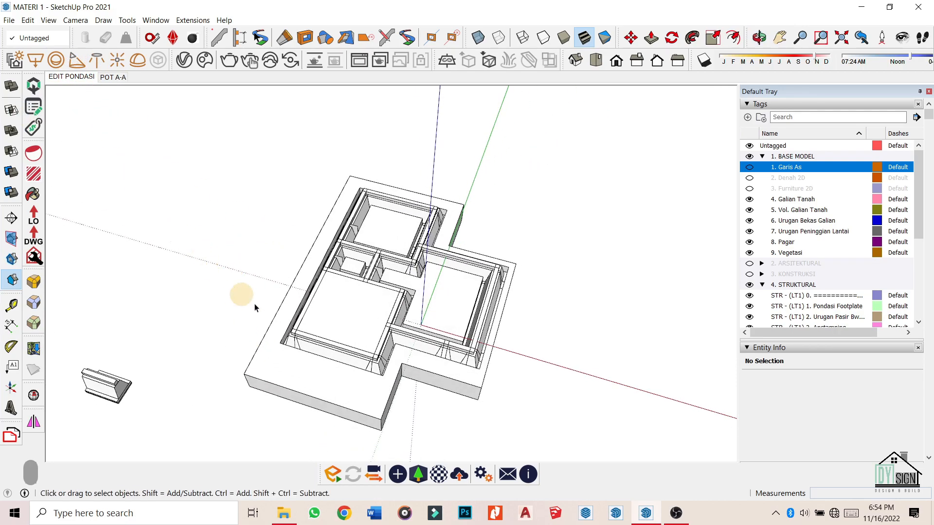
Inside a footing group, trial-push the inner bottom face flush at 0.40 m.
double_click(337, 310)
middle_click_drag(446, 438, 249, 95)
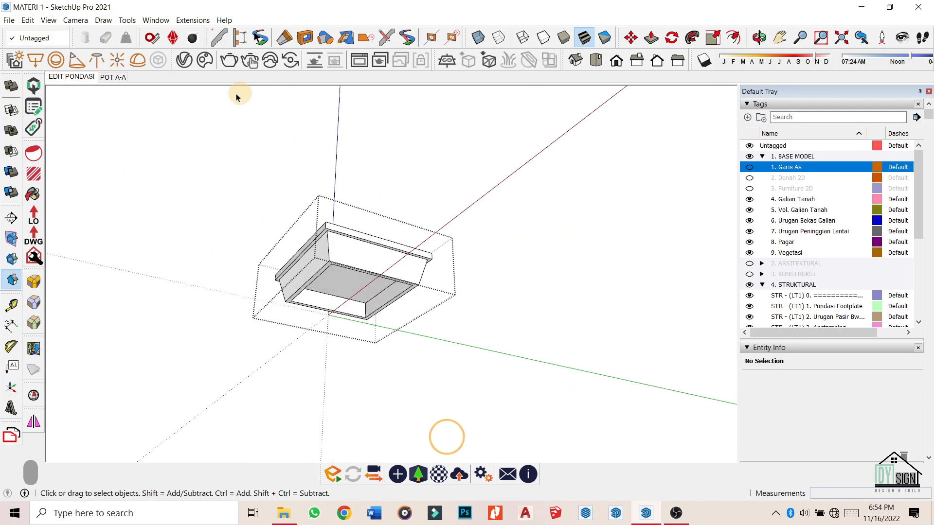
scroll(349, 285, "up", 4)
key("o")
key("p")
left_click(342, 284)
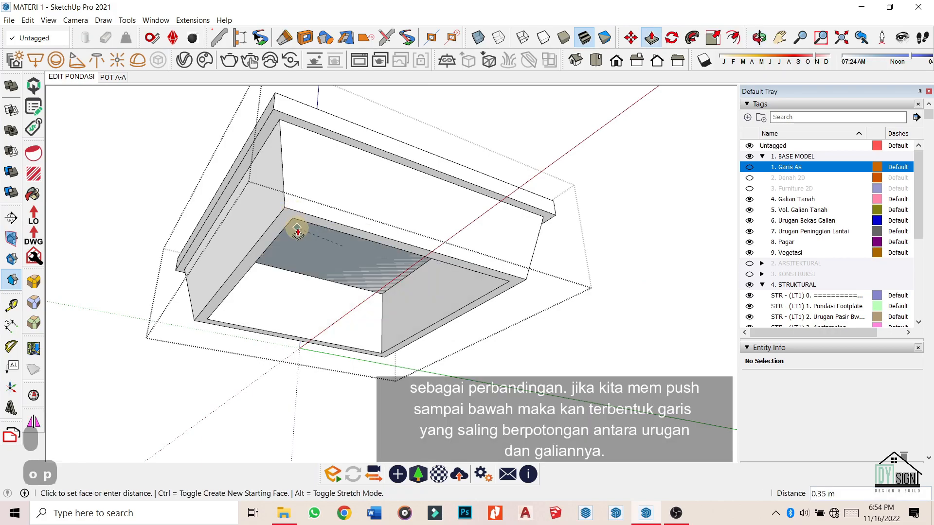
left_click(294, 221)
Inspect the pushed footing from several angles, then close the group.
middle_click_drag(388, 227, 365, 329)
middle_click_drag(283, 229, 303, 100)
scroll(302, 334, "up", 4)
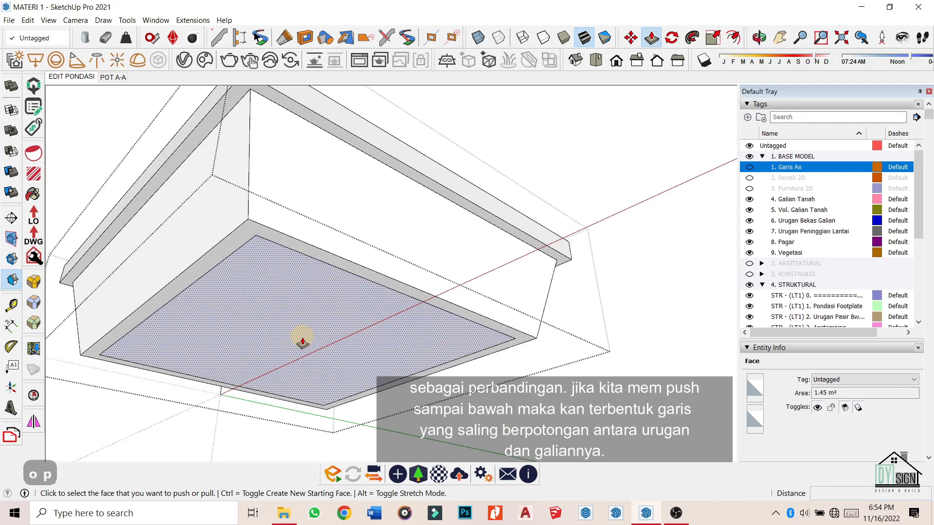
middle_click_drag(424, 195, 298, 215)
middle_click_drag(396, 200, 375, 277)
scroll(375, 277, "down", 3)
key("space")
left_click(448, 331)
middle_click_drag(144, 277, 108, 128)
In the POT A-A scene, undo the trial push and close the footing group.
left_click(121, 78)
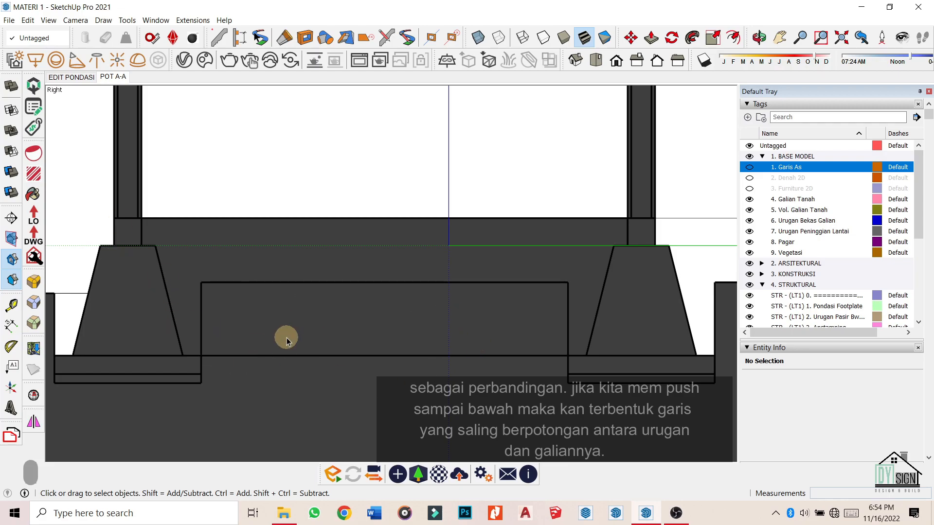
key("ctrl+z")
key("ctrl+z")
key("ctrl+z")
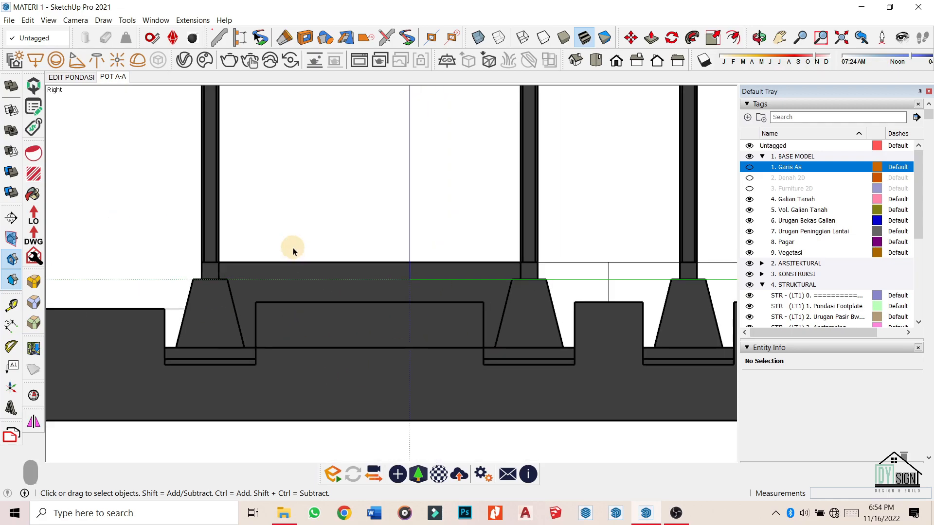
left_click(382, 351)
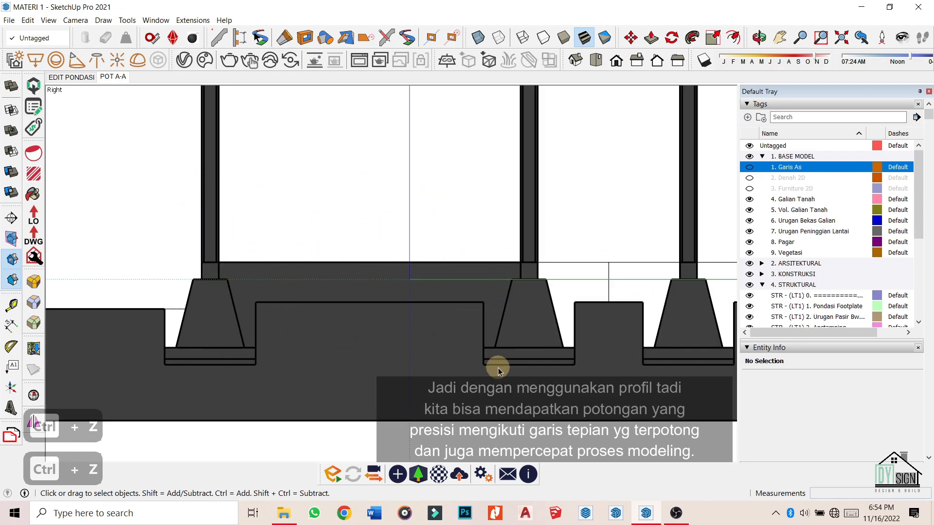
scroll(238, 288, "down", 2)
scroll(652, 391, "up", 3)
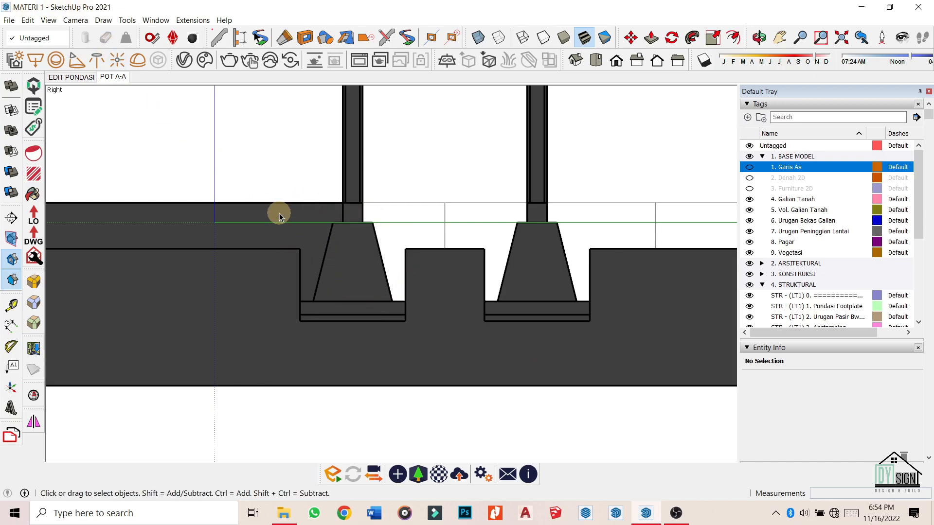
scroll(309, 200, "up", 3)
scroll(344, 198, "down", 3)
Select the floor fill solid to confirm its 2.97 m³ volume.
middle_click_drag(377, 193, 426, 300)
middle_click_drag(288, 209, 260, 252)
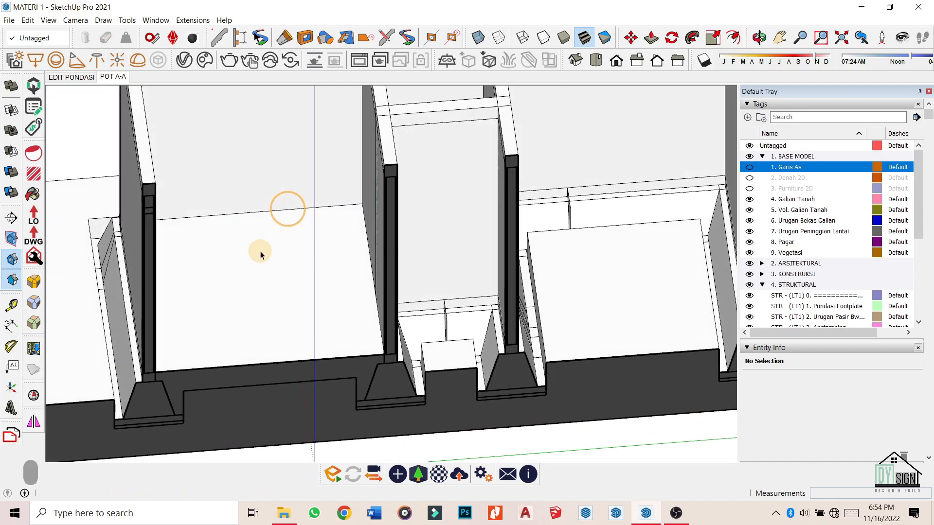
left_click(271, 277)
scroll(307, 225, "down", 3)
middle_click_drag(306, 226, 332, 237)
scroll(332, 237, "up", 4)
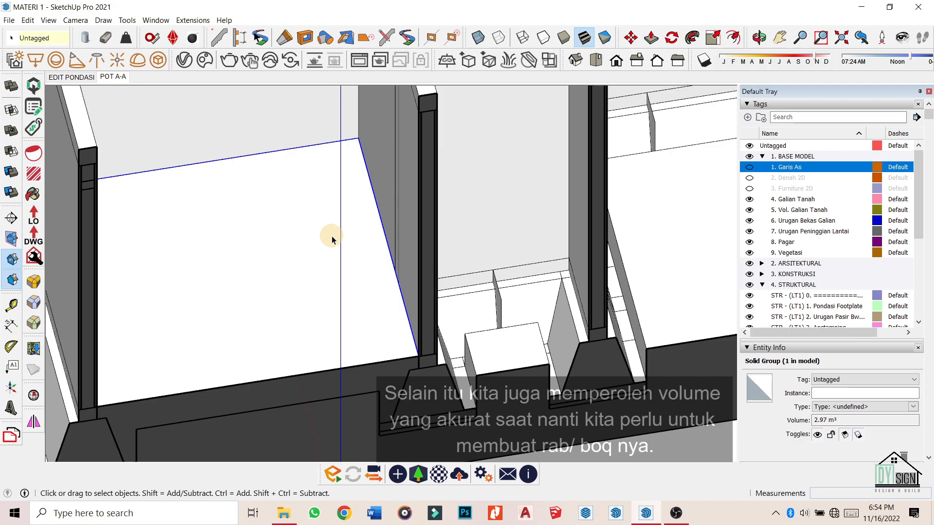
scroll(332, 238, "down", 3)
middle_click_drag(333, 250, 518, 204)
scroll(442, 351, "down", 6)
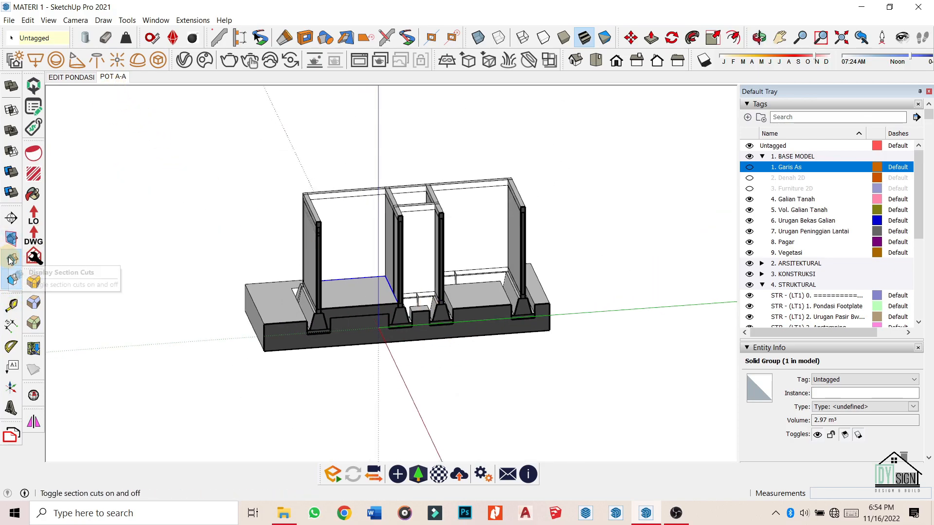
In the EDIT PONDASI scene, open the first fill group for editing with the rest of the model hidden.
left_click(82, 82)
mouse_move(288, 206)
middle_mouse_down()
mouse_move(352, 374)
mouse_move(410, 323)
mouse_move(325, 310)
middle_mouse_up()
scroll(348, 256, "up", 4)
scroll(324, 309, "up", 3)
scroll(438, 213, "down", 2)
mouse_move(459, 302)
middle_mouse_down()
mouse_move(365, 247)
mouse_move(399, 308)
middle_mouse_up()
scroll(364, 254, "up", 2)
double_click(364, 254)
key("ctrl+h")
scroll(386, 252, "up", 4)
Draw a 0.80 by 0.60 m rectangle at the pit corner and delete its face.
key("r")
left_click(369, 249)
left_click(502, 366)
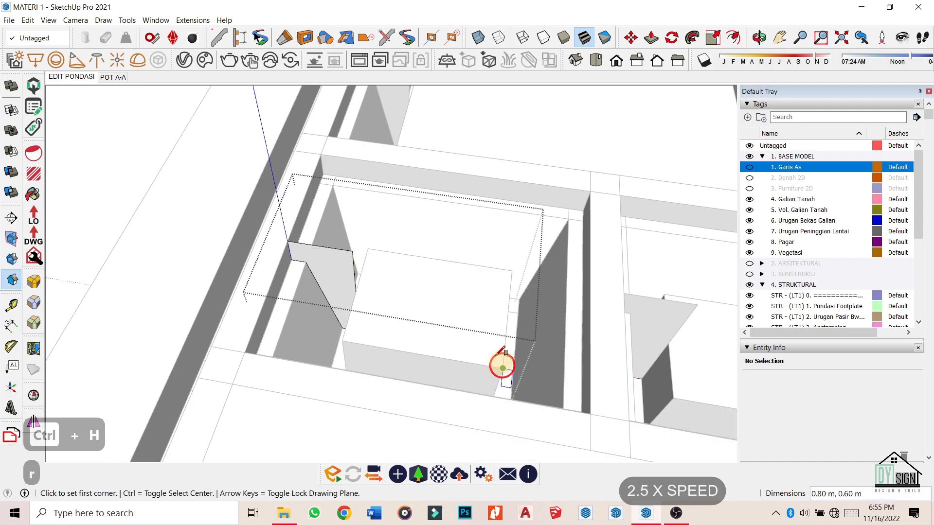
key("space")
left_click(418, 293)
scroll(452, 256, "up", 2)
middle_click_drag(417, 313, 327, 271)
scroll(315, 247, "up", 3)
middle_click_drag(491, 341, 427, 318)
key("Delete")
Select all the group's geometry and sweep the footing profile along it with Follow Me.
middle_click_drag(290, 210, 308, 243)
key("ctrl+a")
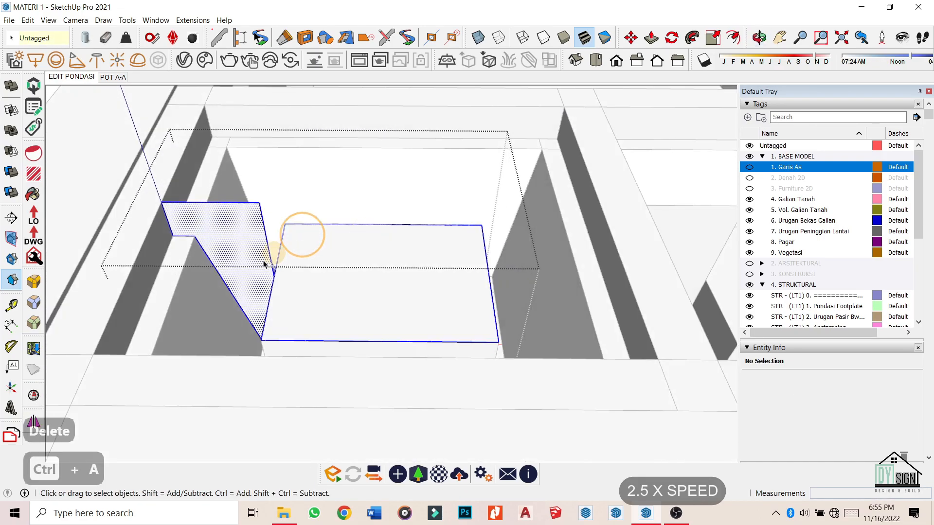
key("ctrl+a")
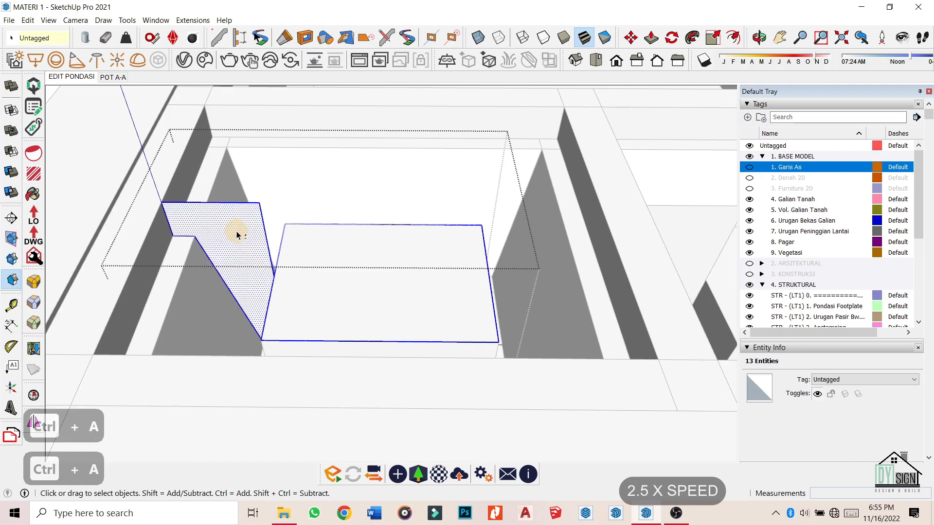
middle_click_drag(237, 234, 491, 159)
left_click(258, 213)
Push/pull the inner pit face of the swept fill.
key("p")
middle_click_drag(301, 215, 398, 223)
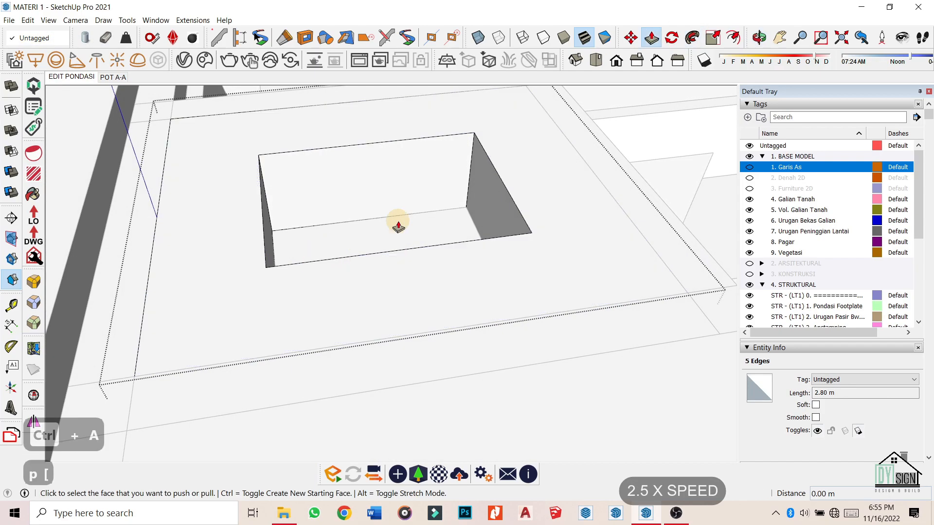
key("ctrl+h")
middle_click_drag(321, 292, 400, 306)
scroll(400, 307, "down", 4)
scroll(323, 214, "up", 3)
left_click(309, 193)
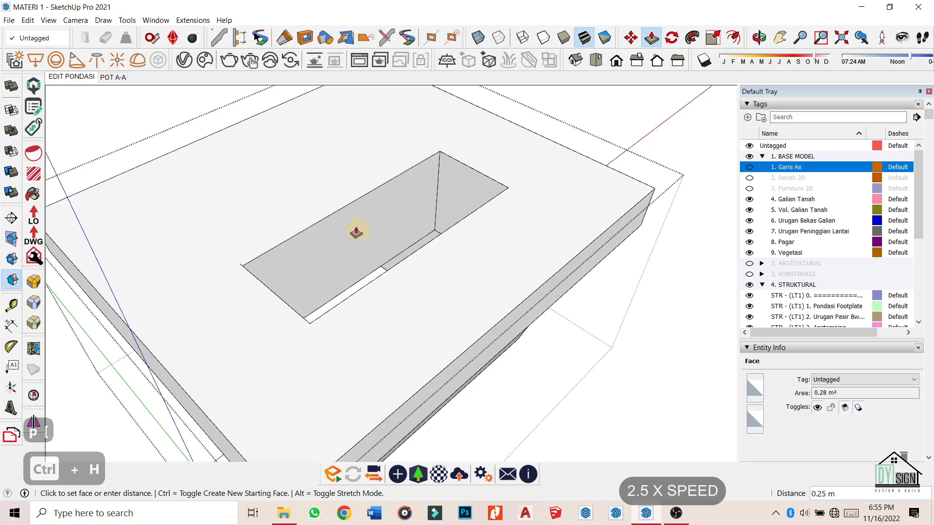
left_click(301, 300)
scroll(431, 312, "down", 5)
scroll(428, 271, "up", 3)
Erase the leftover edge and regroup all the geometry into one solid.
key("r")
key("e")
left_click(342, 320)
key("ctrl+a")
left_click(34, 396)
left_click(228, 121)
key("ctrl+g")
key("Escape")
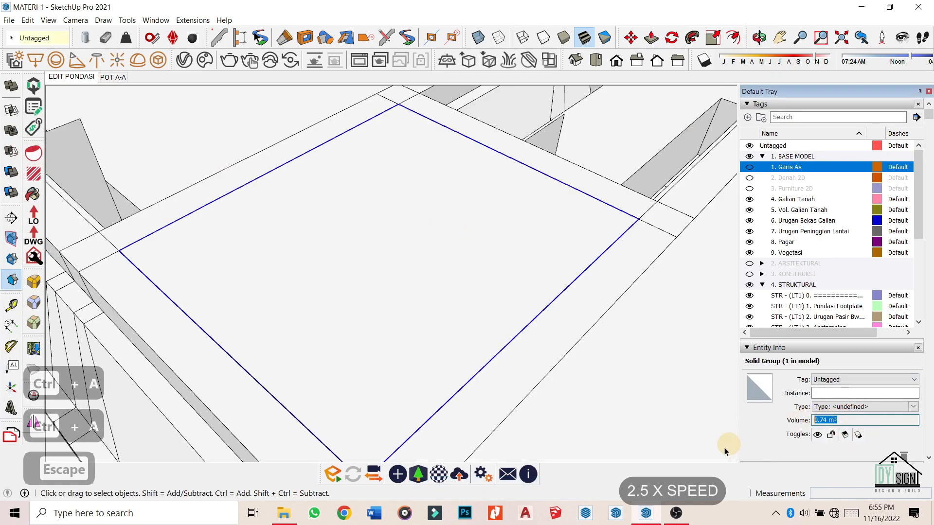
Select the second fill group and show hidden geometry as dotted lines.
scroll(396, 286, "down", 3)
scroll(511, 244, "up", 3)
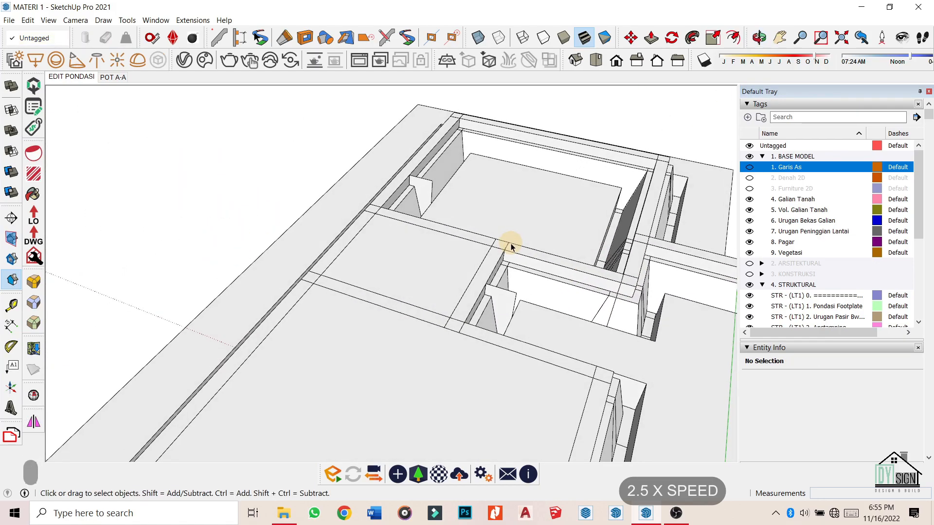
scroll(445, 272, "up", 3)
left_click(317, 258)
key("r")
scroll(345, 229, "down", 3)
scroll(382, 160, "up", 3)
key("ctrl+h")
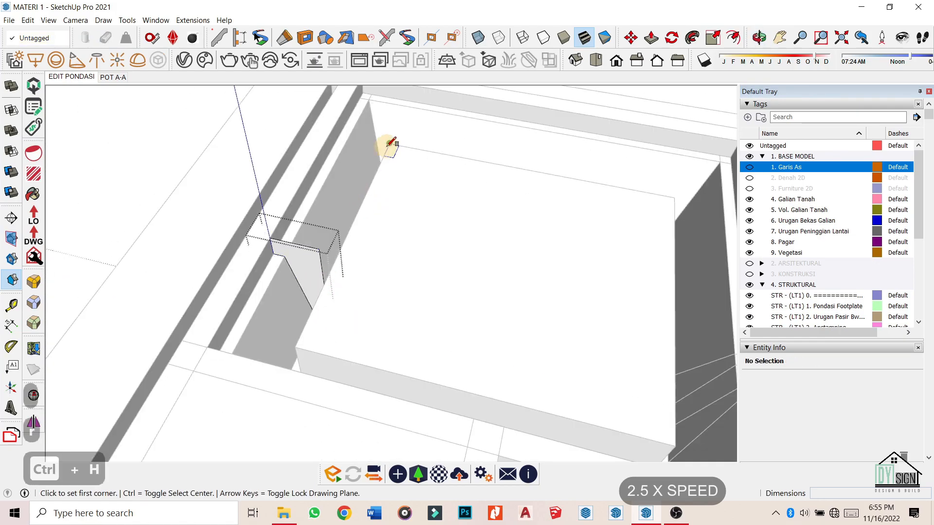
Draw a rectangle at the second pit's corner, delete its face and select the remaining geometry.
left_click(393, 148)
key("space")
left_click(483, 288)
key("Delete")
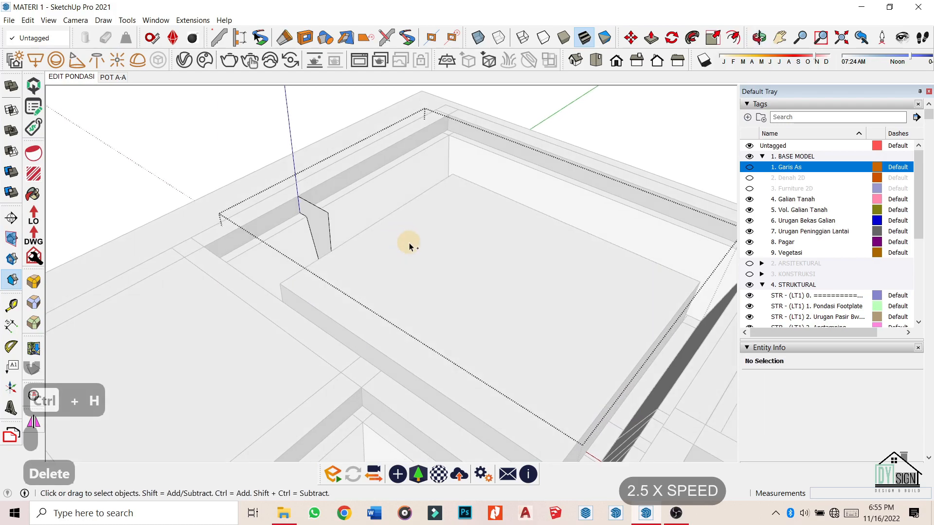
key("ctrl+a")
key("p")
middle_click_drag(336, 256, 405, 208)
key("Escape")
scroll(583, 430, "down", 5)
scroll(278, 234, "up", 5)
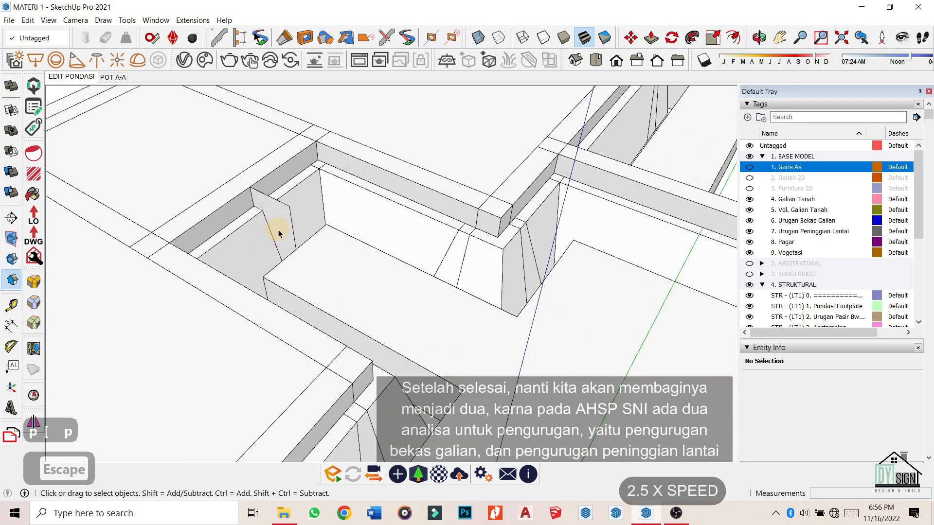
scroll(256, 323, "down", 5)
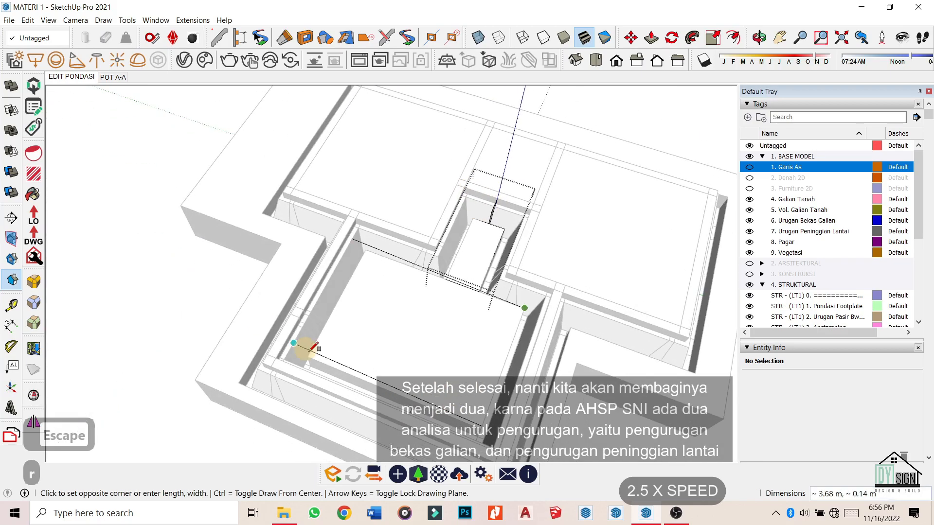
middle_click_drag(256, 323, 463, 323)
Erase stray edges and delete the pit's top face.
key("e")
scroll(484, 162, "up", 4)
scroll(488, 170, "down", 5)
key("space")
left_click(427, 233)
key("Delete")
key("ctrl+a")
Sweep the profile along the selected path edges with Follow Me.
middle_click_drag(460, 156, 494, 287)
scroll(297, 167, "up", 5)
double_click(349, 180, "shift")
middle_click_drag(460, 343, 559, 311)
left_click(696, 37)
left_click(321, 218)
middle_click_drag(605, 243, 266, 271)
Push the side face out 1.40 m and push another side face to close the pit strip.
key("o")
key("p")
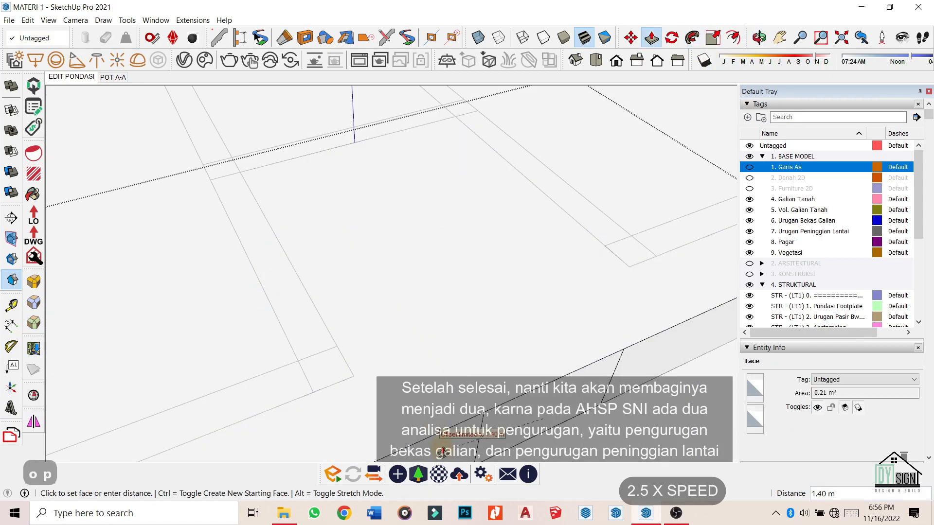
left_click(443, 453)
scroll(469, 248, "down", 8)
scroll(577, 276, "up", 1)
left_click(577, 275)
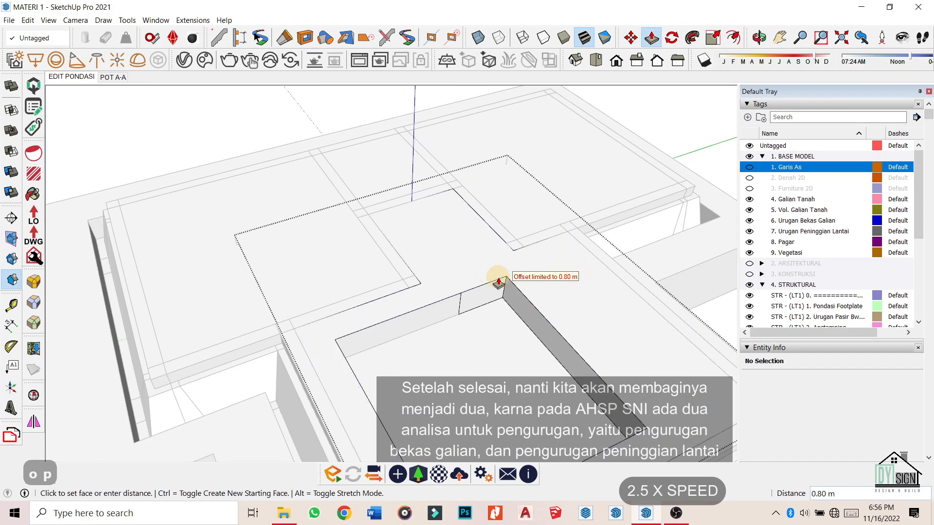
left_click(347, 358)
scroll(388, 285, "down", 4)
key("space")
scroll(388, 288, "down", 3)
Apply a context-menu action to all the group's geometry, then close the group to view the filled foundation.
key("ctrl+h")
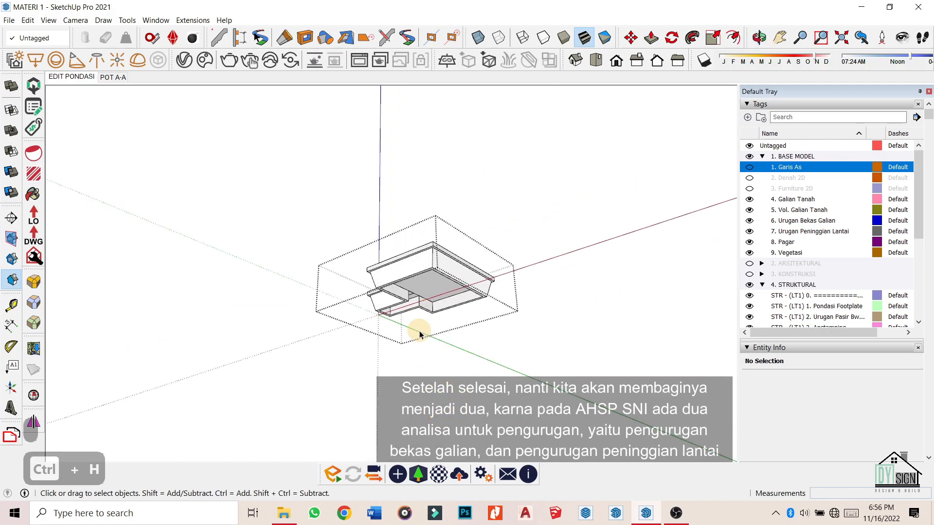
scroll(419, 335, "up", 6)
middle_click_drag(338, 252, 567, 308)
key("ctrl+a")
right_click(527, 300)
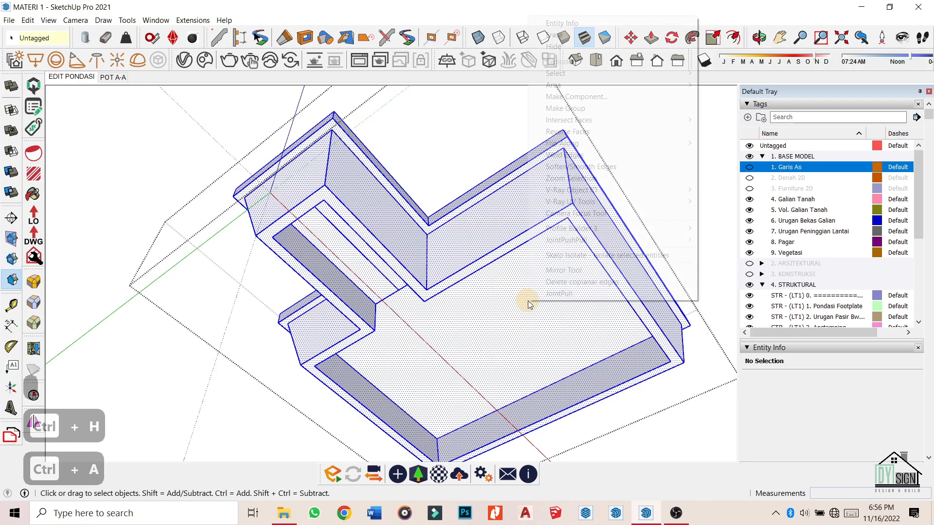
left_click(626, 285)
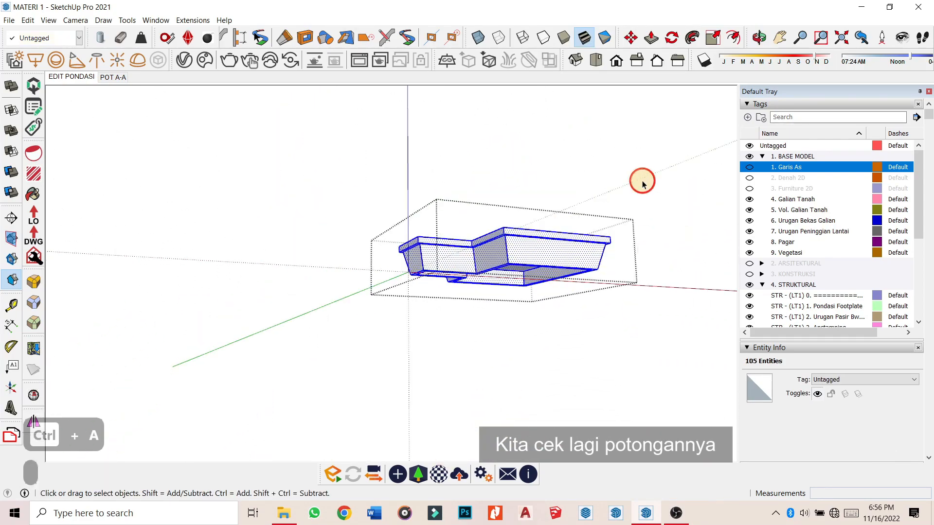
left_click(642, 184)
middle_click_drag(628, 199, 209, 174)
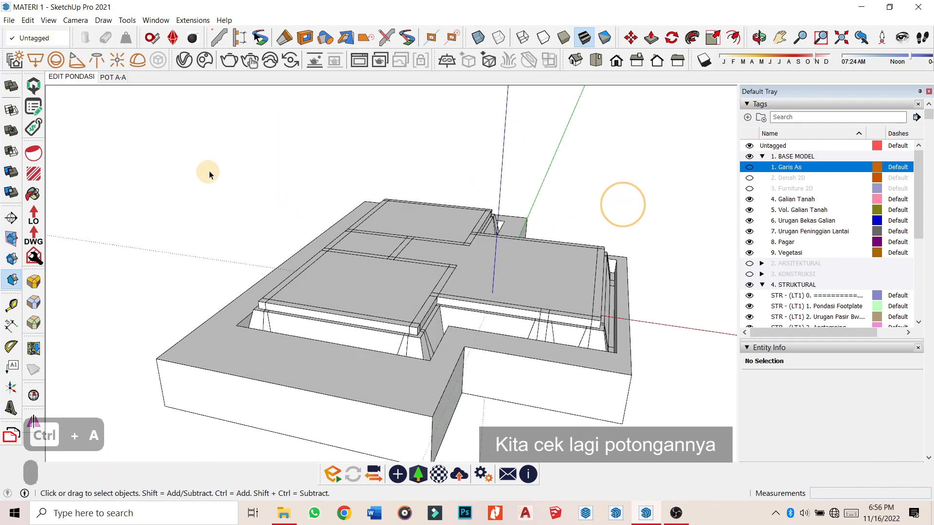
left_click(113, 77)
scroll(632, 369, "up", 5)
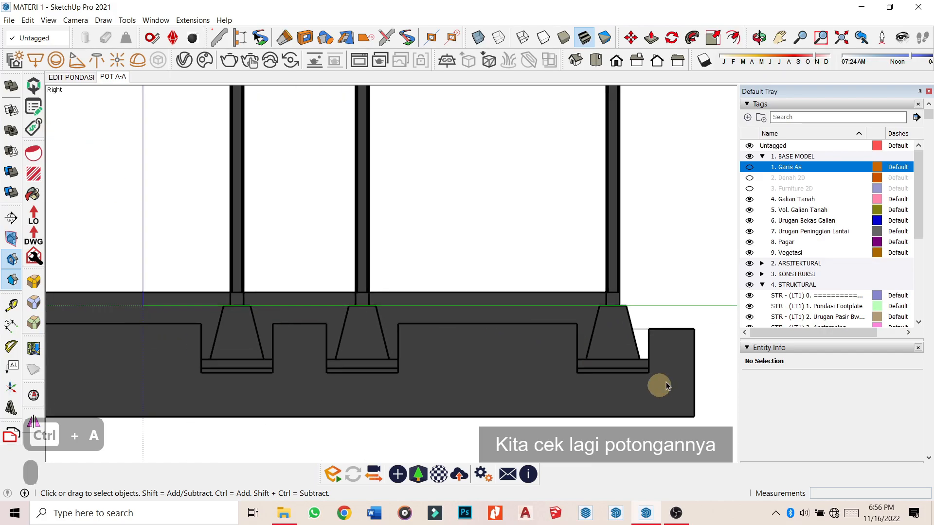
scroll(627, 329, "down", 5)
scroll(438, 306, "up", 4)
scroll(356, 362, "down", 2)
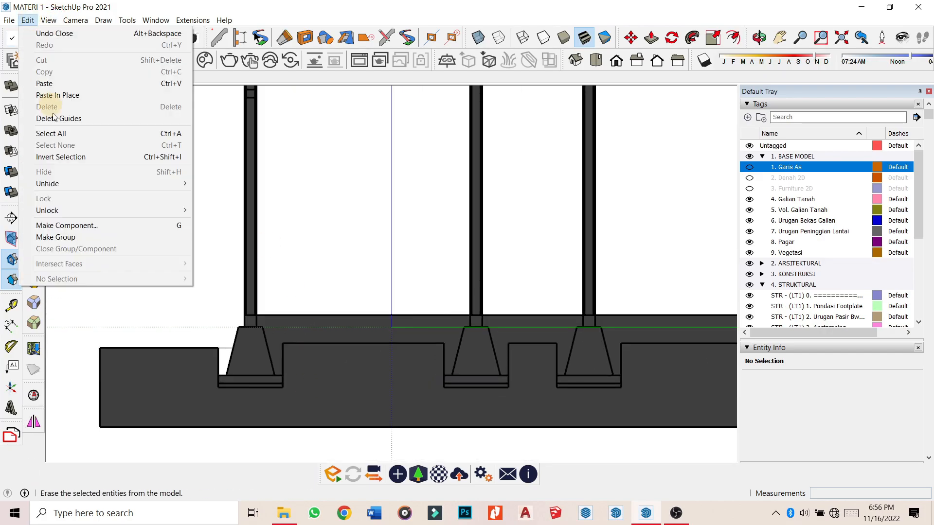
mouse_move(50, 22)
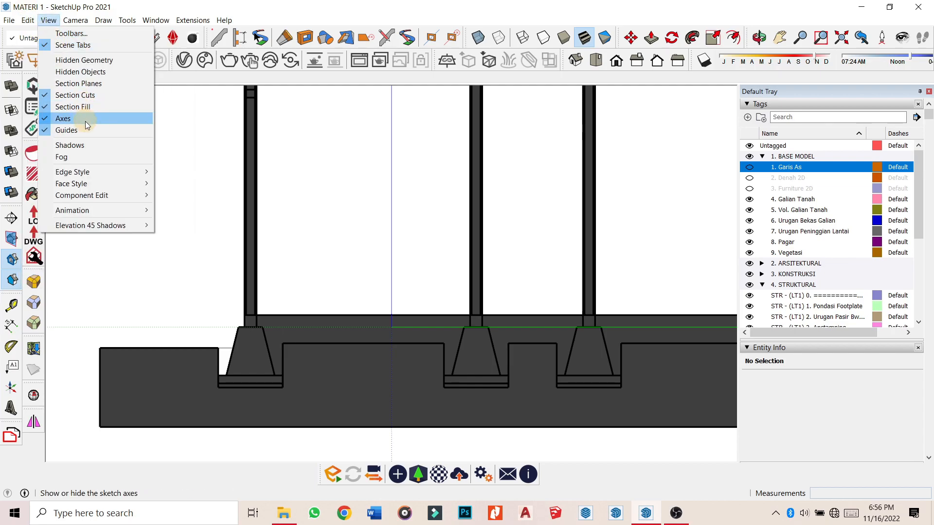
scroll(245, 232, "down", 3)
scroll(313, 302, "up", 6)
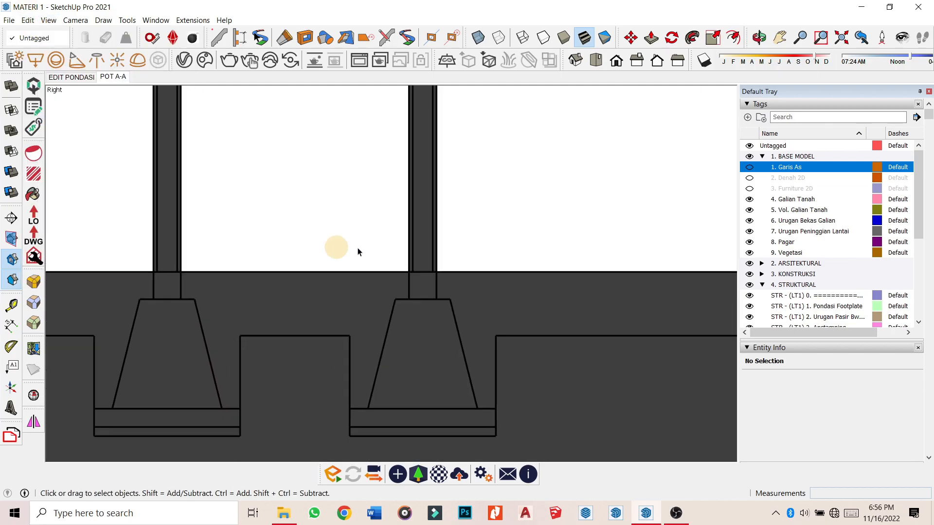
scroll(220, 244, "up", 2)
scroll(329, 292, "down", 6)
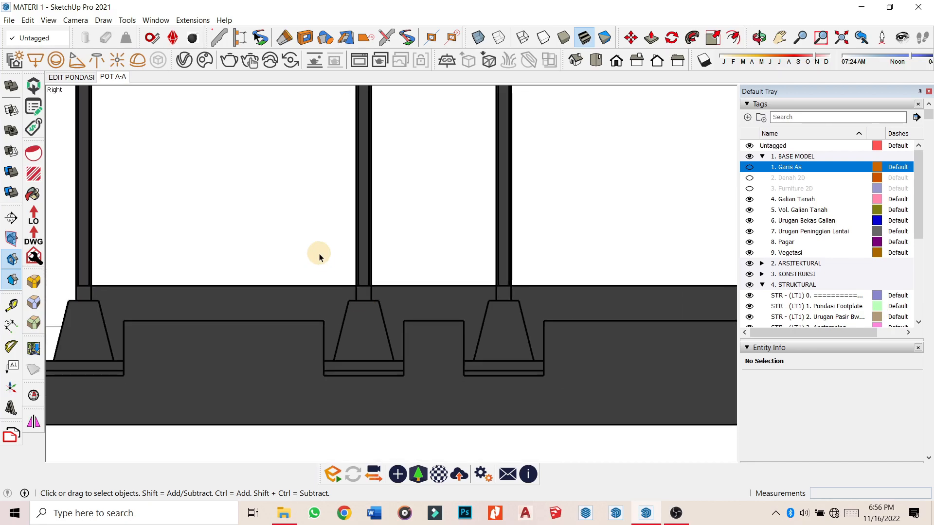
scroll(265, 273, "down", 3)
scroll(299, 292, "up", 5)
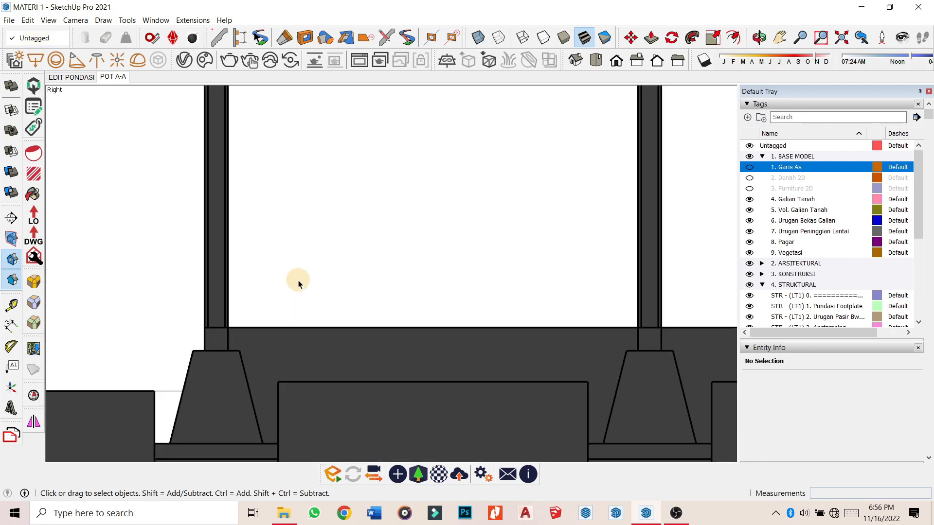
scroll(302, 309, "down", 3)
scroll(302, 311, "up", 4)
scroll(262, 263, "down", 1)
scroll(261, 263, "up", 6)
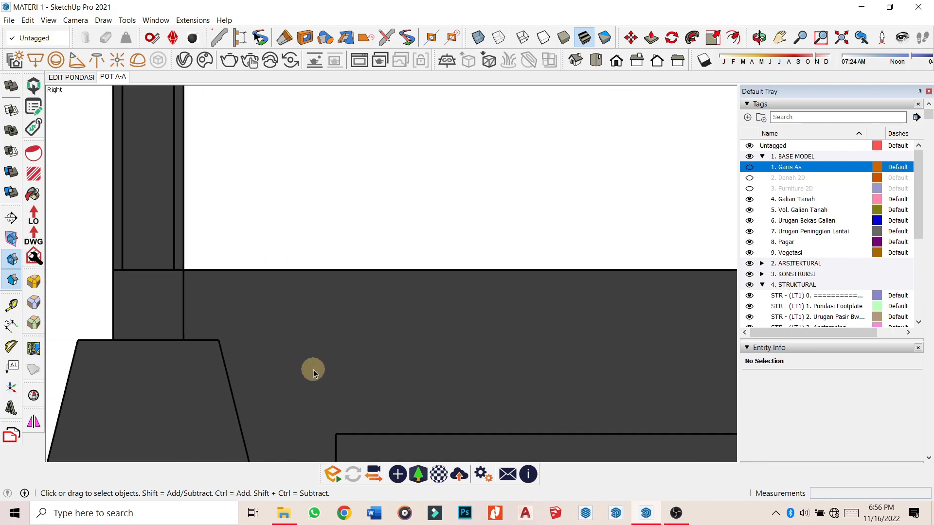
scroll(277, 212, "down", 5)
scroll(236, 231, "up", 2)
scroll(399, 249, "down", 3)
scroll(399, 249, "up", 4)
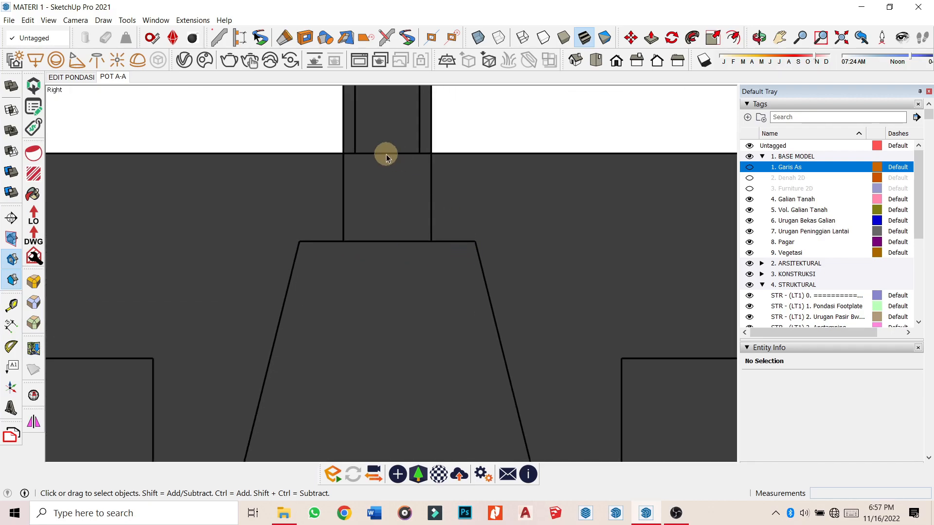
scroll(386, 153, "down", 6)
scroll(574, 293, "up", 3)
scroll(583, 287, "down", 6)
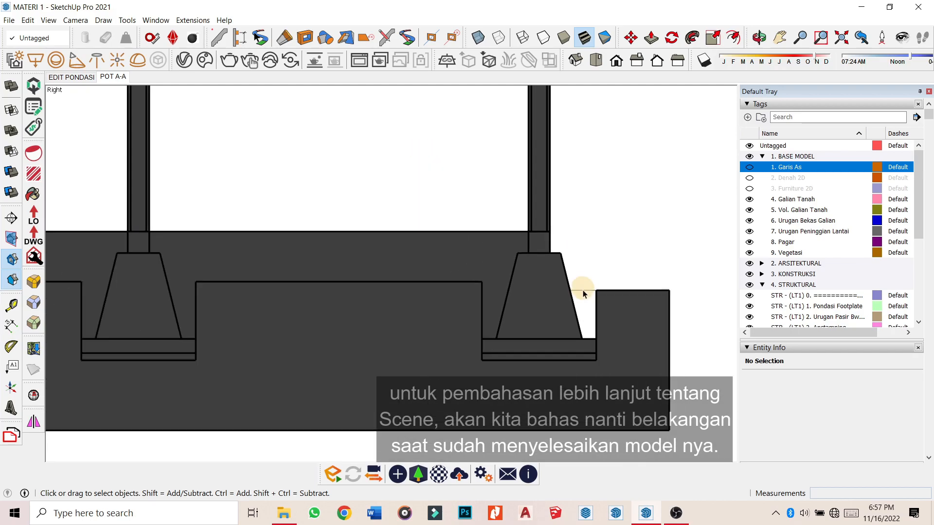
scroll(364, 287, "up", 6)
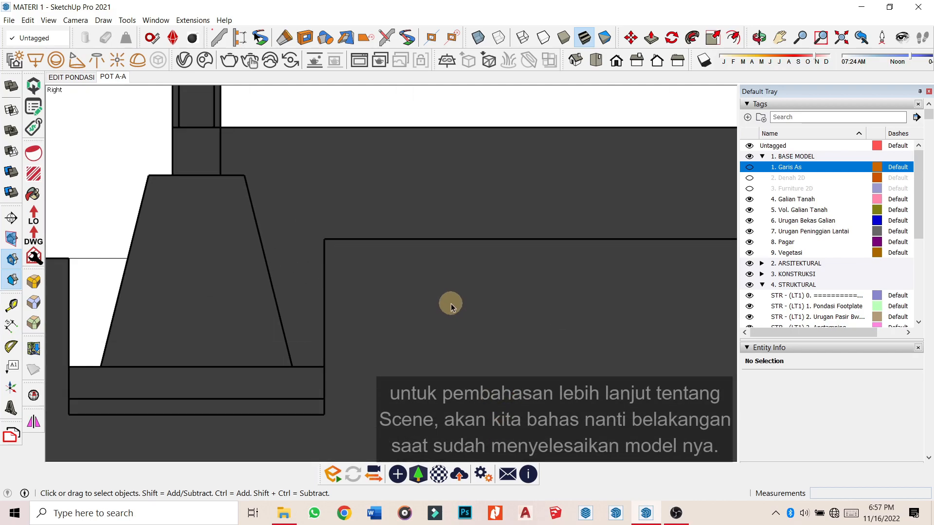
scroll(175, 389, "down", 2)
scroll(263, 213, "down", 4)
scroll(302, 306, "up", 2)
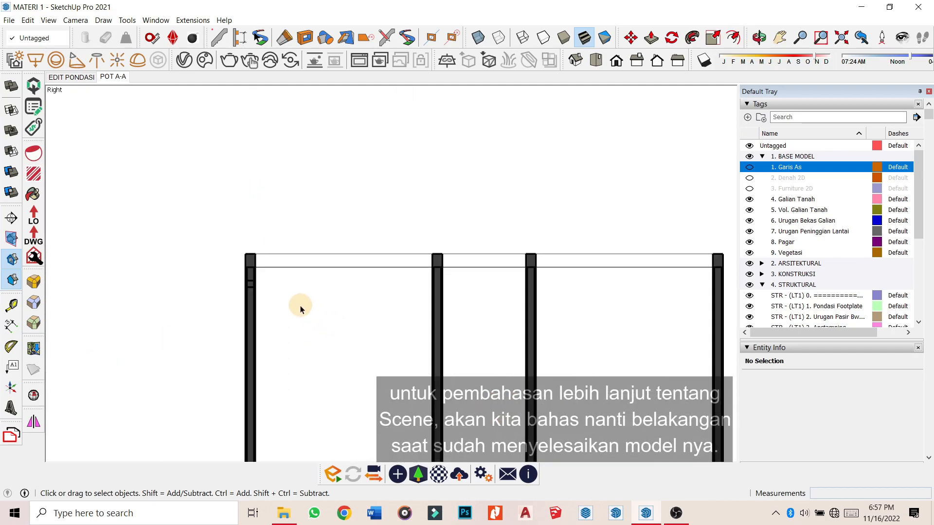
scroll(125, 183, "up", 6)
scroll(283, 191, "down", 5)
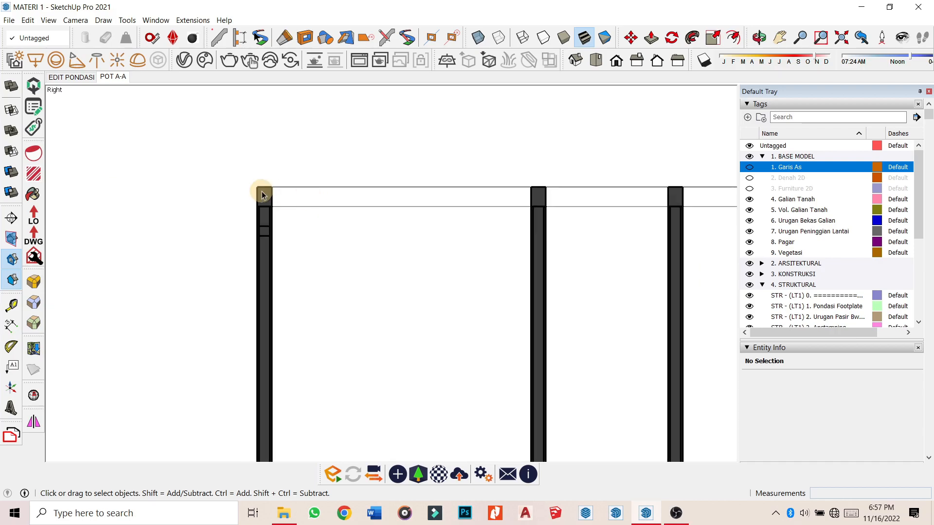
scroll(211, 191, "up", 4)
scroll(211, 193, "down", 1)
scroll(235, 197, "down", 6)
middle_click_drag(245, 203, 261, 370)
scroll(210, 212, "up", 4)
scroll(211, 212, "down", 4)
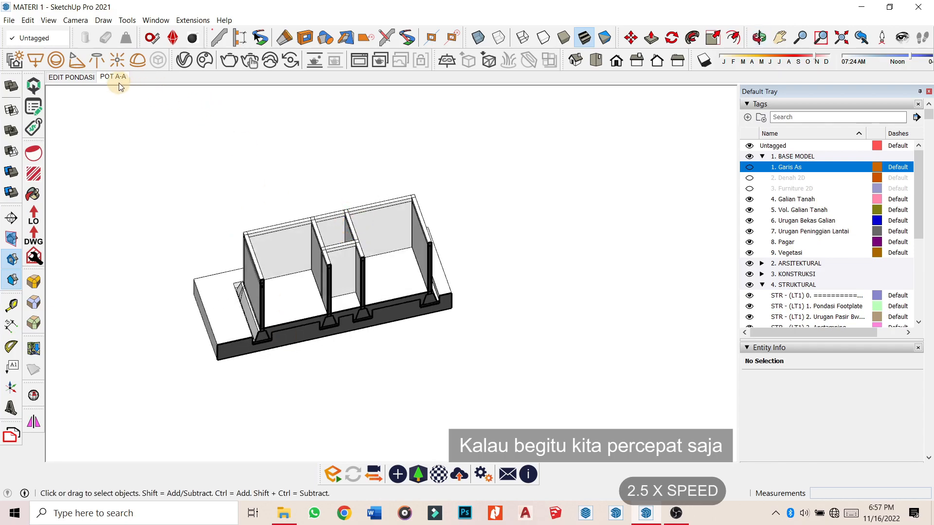
In the EDIT PONDASI scene, unhide tags 6. Sloof through 17.
left_click(72, 76)
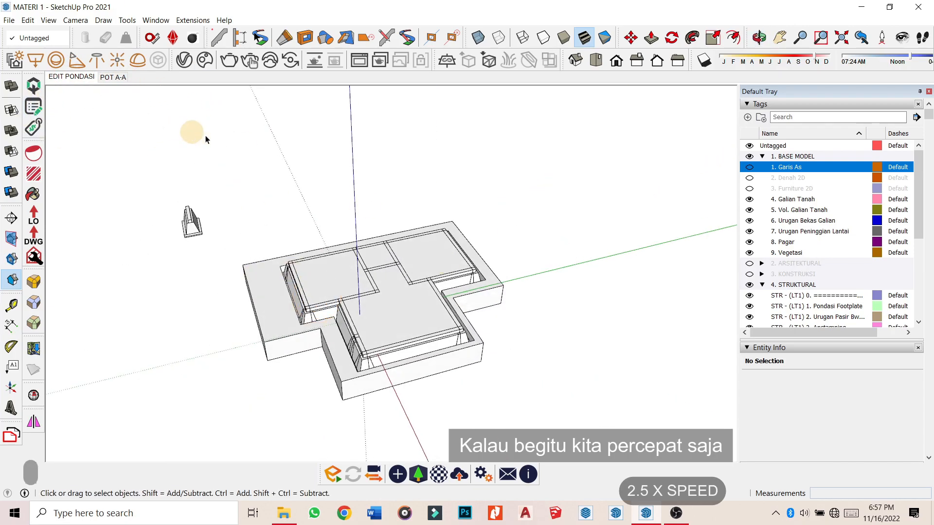
scroll(788, 258, "down", 7)
left_click(805, 141)
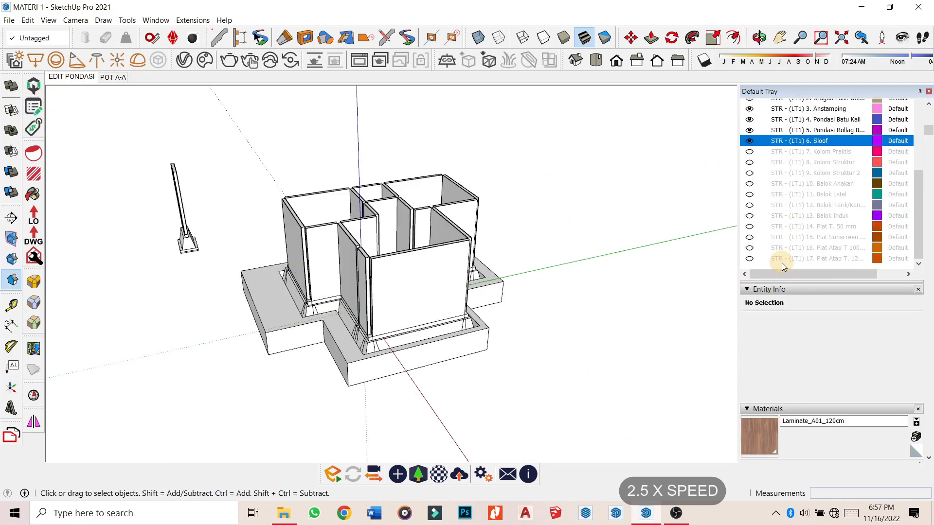
left_click(781, 259, "shift")
left_click(750, 260)
middle_click_drag(459, 275, 592, 290)
middle_click_drag(404, 276, 533, 265)
scroll(933, 195, "up", 2)
middle_click_drag(525, 233, 468, 201)
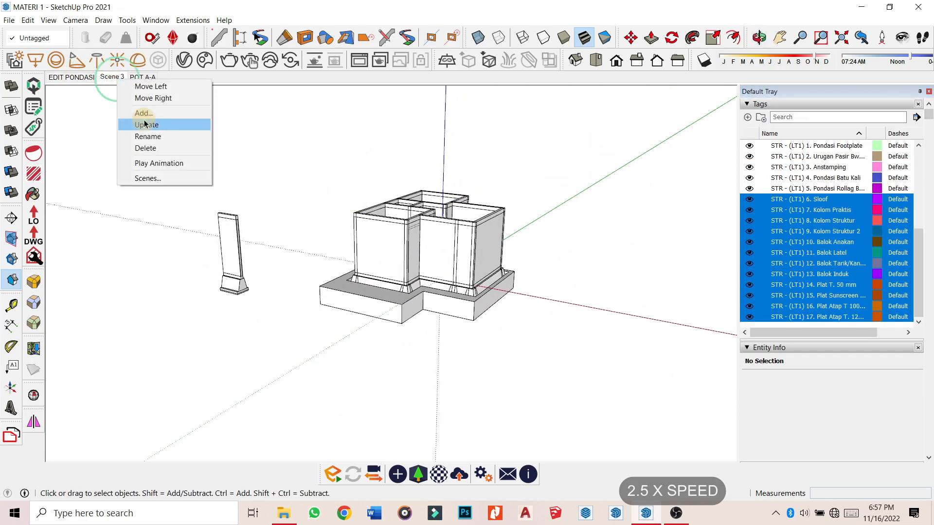
Name the new scene EDIT.
type("EDIT")
key("Return")
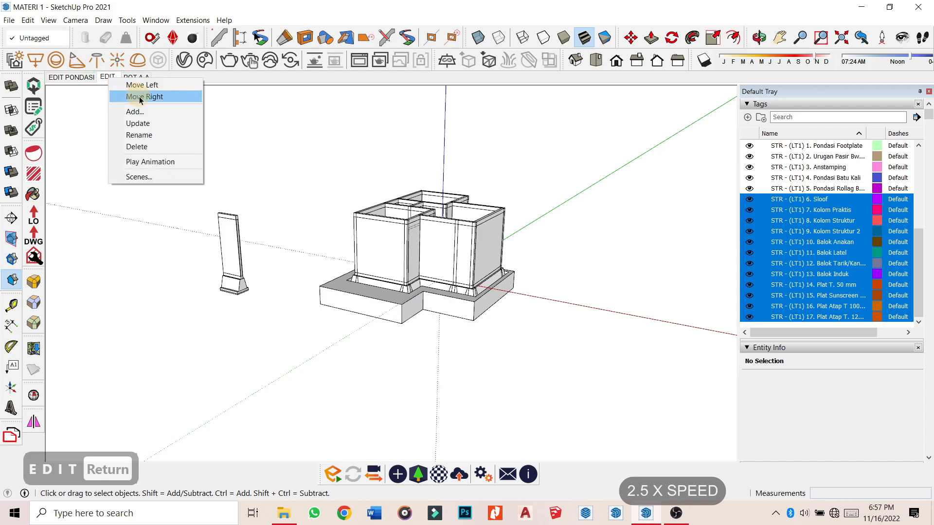
scroll(755, 226, "up", 6)
scroll(449, 296, "up", 5)
Begin pulling the hatched face at the excavation pit outward with Push/Pull.
middle_click_drag(448, 296, 309, 154)
middle_click_drag(322, 272, 360, 331)
middle_click_drag(415, 327, 302, 298)
scroll(356, 282, "down", 3)
middle_click_drag(365, 285, 283, 341)
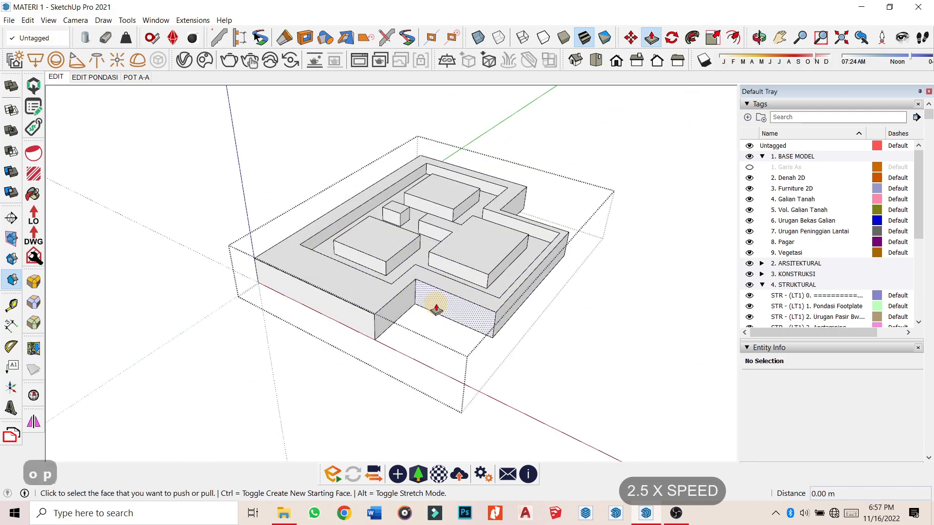
middle_click_drag(434, 307, 476, 408)
key("p")
scroll(476, 408, "up", 2)
left_click(476, 407)
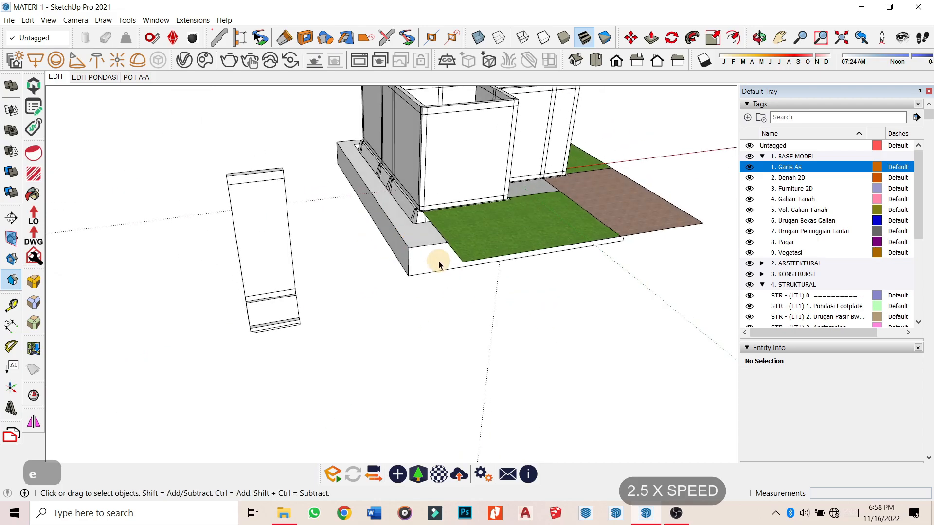
Unhide the model and push/pull both side faces of the fill block outward, then close the group.
key("p")
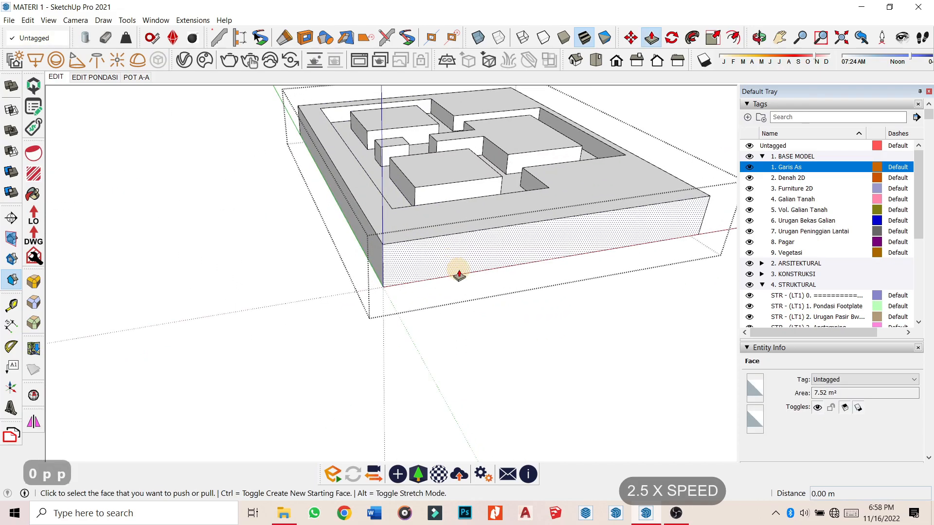
key("ctrl+h")
left_click(460, 273)
left_click(481, 268)
middle_click_drag(423, 264, 240, 261)
left_click(343, 249)
left_click(348, 247)
key("space")
key("Escape")
Orbit over the house down to the isolated footing, briefly toggling dashed back edges.
middle_click_drag(385, 294, 532, 246)
scroll(532, 246, "down", 4)
middle_click_drag(375, 326, 613, 360)
middle_click_drag(533, 297, 412, 253)
scroll(411, 253, "up", 4)
scroll(412, 256, "down", 5)
middle_click_drag(360, 229, 458, 275)
middle_click_drag(413, 404, 398, 299)
scroll(422, 350, "up", 5)
scroll(422, 350, "down", 5)
middle_click_drag(384, 224, 326, 268)
key("r")
middle_click_drag(583, 282, 419, 233)
scroll(393, 175, "up", 3)
key("k")
scroll(393, 175, "up", 3)
key("l")
key("k")
key("l")
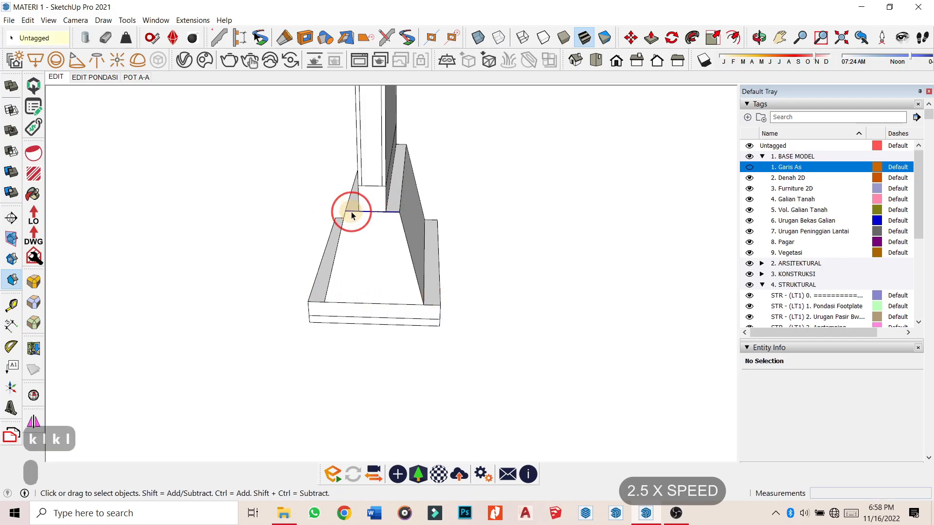
Copy the footing's sloped face with its edges to the foundation corner.
middle_click_drag(351, 214, 391, 242)
double_click(391, 241)
scroll(210, 178, "down", 8)
scroll(362, 146, "up", 6)
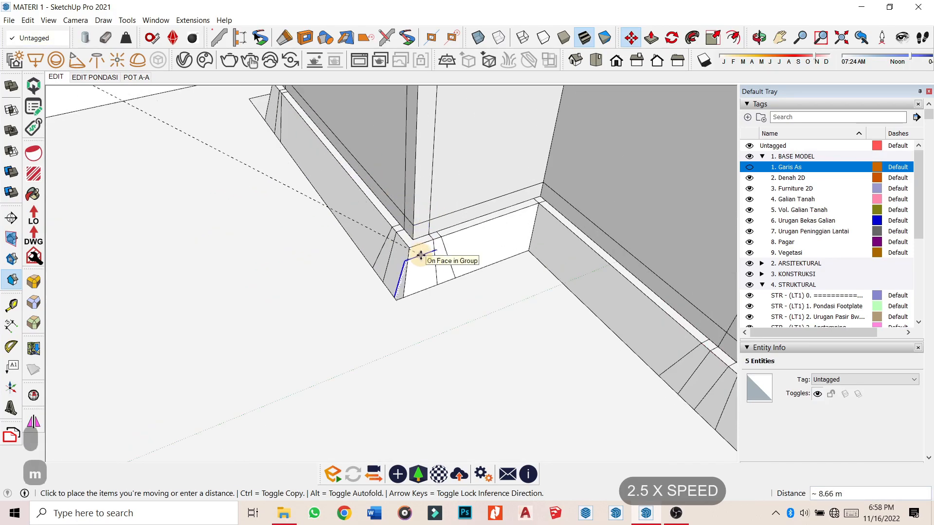
scroll(423, 245, "up", 3)
left_click(416, 258)
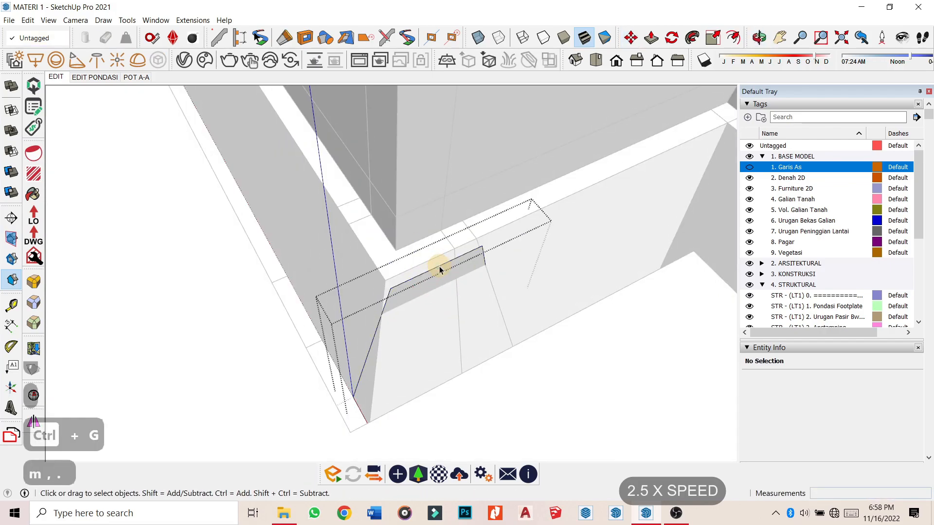
Show the Garis As tag and trace the L-shaped line path along the foundation base, locked to green.
scroll(438, 265, "down", 8)
scroll(428, 263, "up", 8)
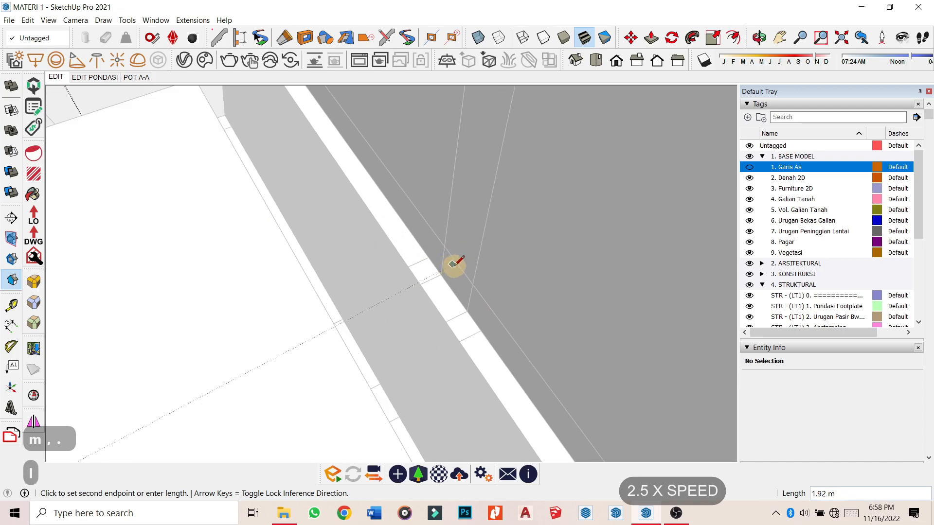
scroll(452, 268, "down", 5)
left_click(749, 168)
scroll(419, 258, "down", 4)
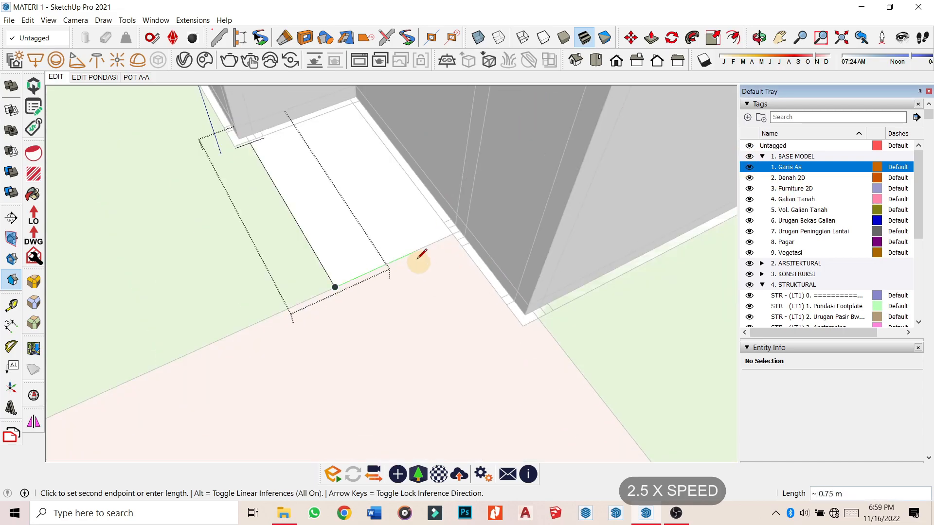
scroll(421, 253, "up", 2)
key("Left")
scroll(486, 225, "down", 4)
Hide the rest of the model and select the profile face and path together.
key("ctrl+a")
scroll(278, 185, "up", 4)
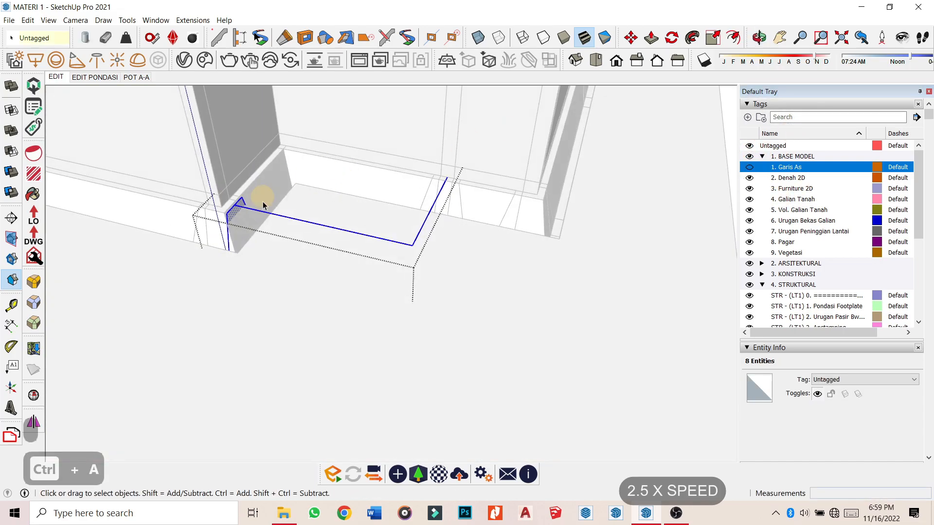
key("ctrl+h")
scroll(271, 206, "down", 3)
key("ctrl+a")
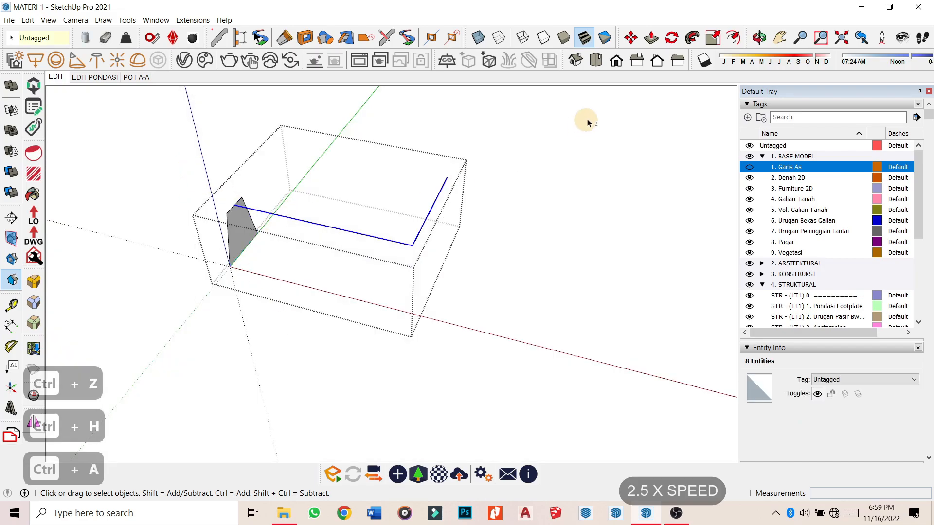
Sweep the profile along the foundation path with Follow Me and merge the solid's coplanar faces.
left_click(694, 39)
left_click(241, 232)
middle_click_drag(242, 239, 195, 238)
key("ctrl+z")
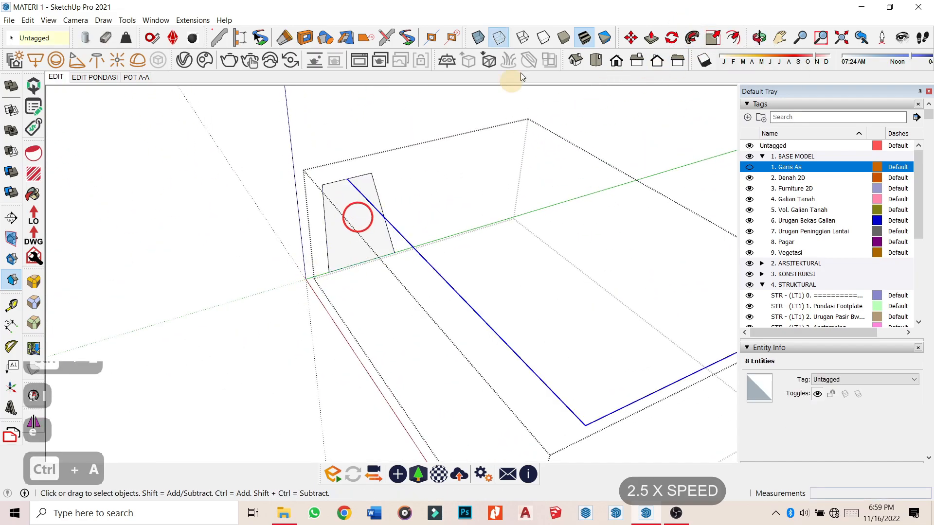
left_click(380, 226)
scroll(382, 227, "down", 3)
key("space")
key("ctrl+a")
right_click(398, 241)
left_click(463, 482)
key("k")
left_click(282, 223)
Draw two rectangles inside the ground group at the slab's outer corner.
middle_click_drag(282, 222, 309, 213)
double_click(350, 260)
key("ctrl+h")
mouse_move(350, 260)
middle_mouse_down()
mouse_move(301, 239)
mouse_move(165, 229)
middle_mouse_up()
scroll(400, 181, "up", 5)
key("r")
left_click(399, 184)
scroll(409, 151, "down", 5)
left_click(390, 291)
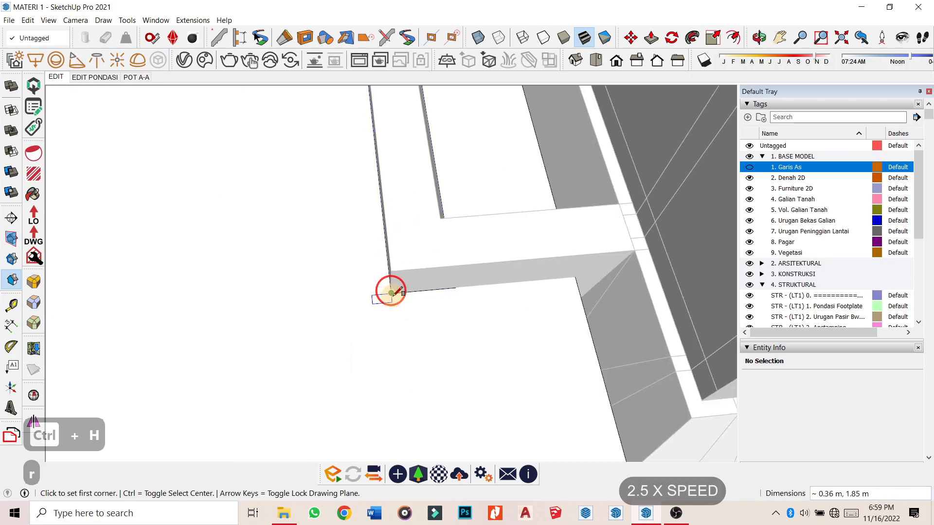
left_click(390, 291)
middle_click_drag(390, 291, 688, 276)
left_click(342, 230)
Push/Pull the slab's side face to a new position inside the slab group.
key("space")
double_click(428, 329)
key("p")
left_click(394, 360)
left_click(360, 308)
key("space")
key("Escape")
Pull the footing's end face out to meet the fill block.
middle_click_drag(446, 321, 304, 335)
middle_click_drag(447, 273, 282, 277)
double_click(335, 285)
key("ctrl+h")
scroll(335, 285, "up", 2)
key("o")
key("o")
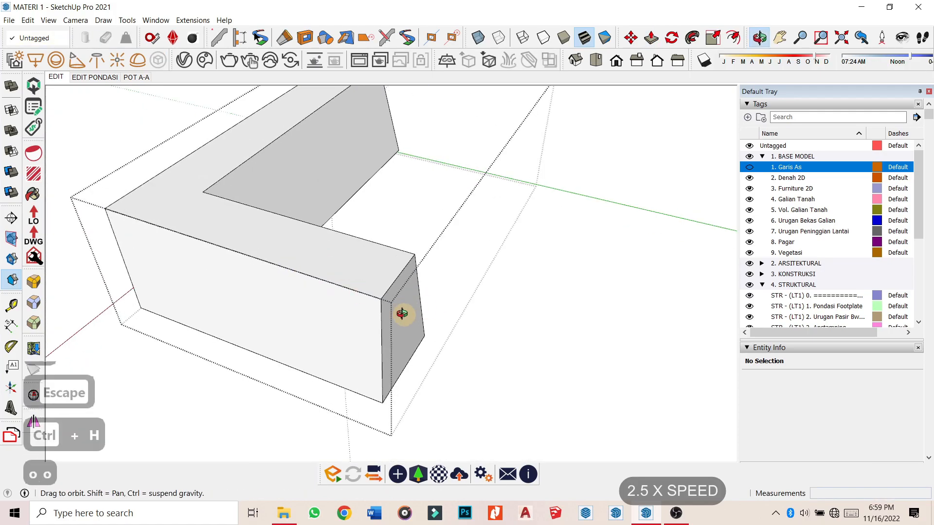
left_click(403, 308)
key("ctrl+h")
middle_click_drag(408, 308, 672, 293)
left_click(267, 374)
key("space")
key("Escape")
Erase two leftover edges in the ground group and finish the push-pull.
scroll(360, 314, "down", 5)
double_click(312, 328)
key("ctrl+h")
scroll(219, 311, "up", 4)
key("e")
left_click_drag(236, 297, 175, 280)
key("o")
key("p")
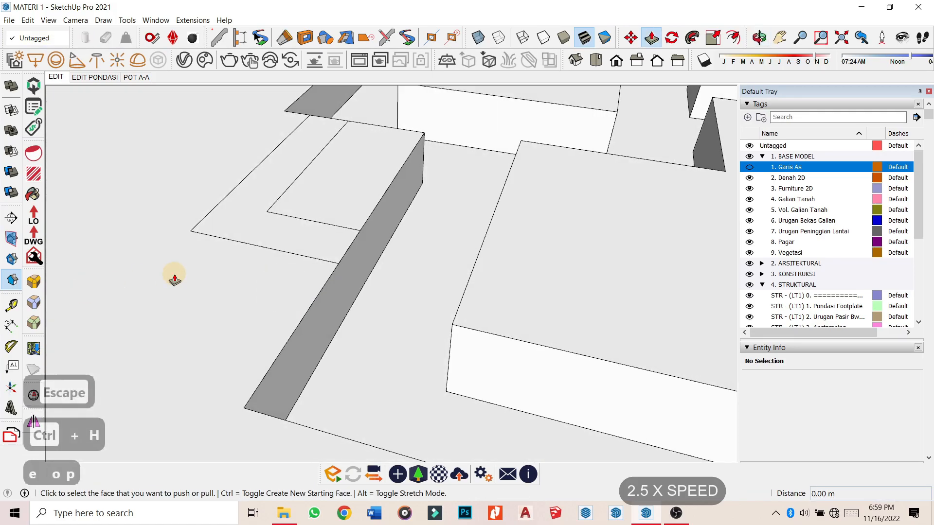
left_click(373, 286)
key("space")
scroll(398, 277, "down", 2)
key("ctrl+h")
Check the fill block's fit and pull its side strip outward.
middle_click_drag(329, 285, 350, 415)
middle_click_drag(346, 263, 291, 153)
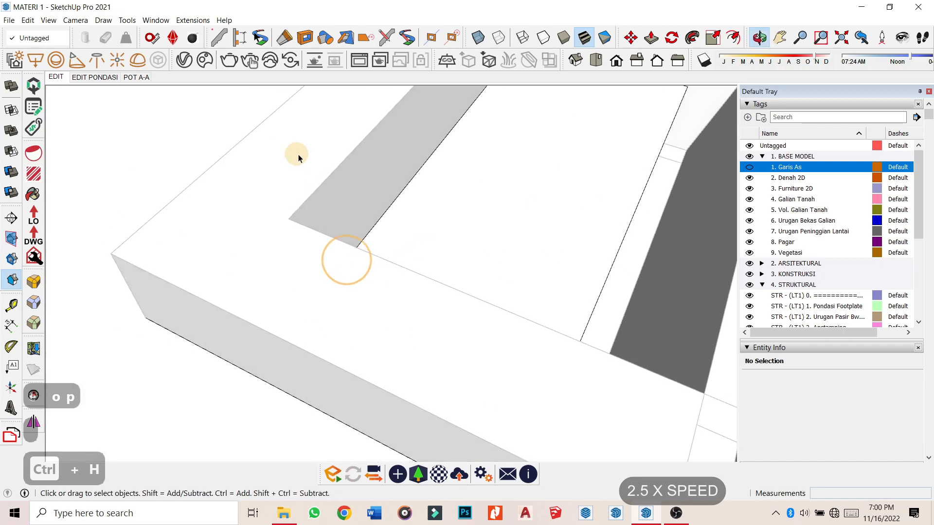
key("ctrl+h")
left_click(438, 259)
key("ctrl+h")
middle_click_drag(419, 262, 331, 326)
left_click(335, 323)
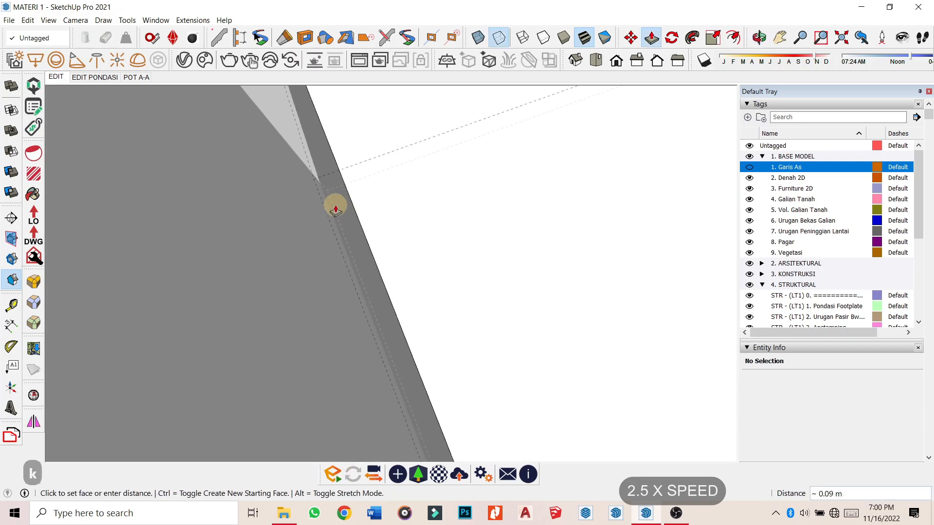
Push the block's side face by 0.1 and its end face by the same distance.
key("k")
scroll(333, 218, "down", 5)
middle_click_drag(267, 248, 319, 351)
key("ctrl+h")
left_click(307, 273)
middle_click_drag(307, 275, 359, 307)
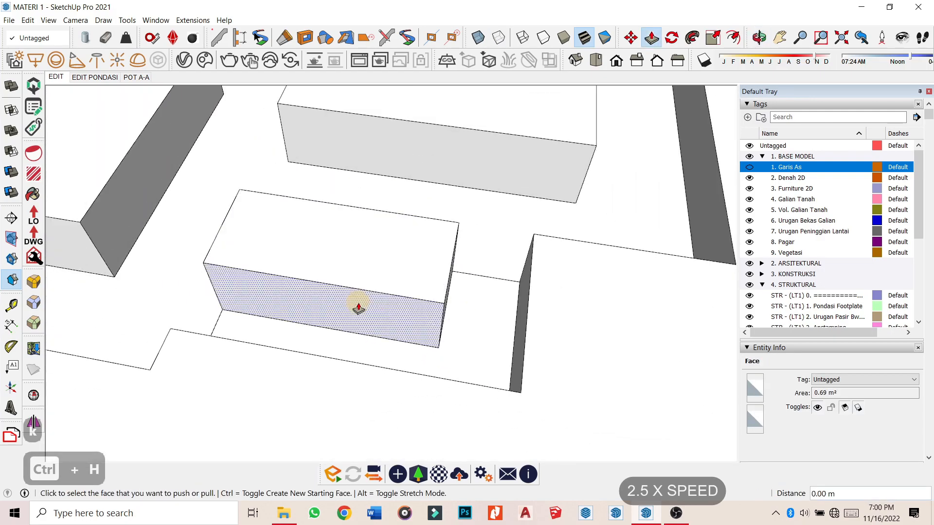
left_click(359, 307)
type(".1")
key("Return")
double_click(459, 302)
Select all the fill group's geometry, then orbit to the foundation's other corner.
key("space")
key("ctrl+a")
right_click(369, 238)
mouse_move(370, 238)
middle_mouse_down()
mouse_move(559, 364)
mouse_move(438, 209)
mouse_move(292, 215)
mouse_move(265, 233)
mouse_move(311, 219)
middle_mouse_up()
key("Escape")
scroll(275, 188, "up", 3)
scroll(292, 180, "down", 5)
mouse_move(313, 167)
middle_mouse_down()
mouse_move(428, 188)
mouse_move(481, 243)
middle_mouse_up()
scroll(253, 268, "up", 5)
middle_click_drag(263, 276, 292, 301)
Draw a small tapered profile face with lines at the corner and group it.
key("l")
middle_click_drag(491, 260, 438, 243)
key("k")
left_click(507, 237)
key("k")
key("l")
left_click(541, 228)
key("ctrl+g")
double_click(579, 242)
left_click(387, 194)
Show the rest of the model faded and orbit around the foundation.
key("ctrl+h")
left_click(553, 246)
scroll(553, 246, "down", 4)
middle_click_drag(553, 246, 209, 318)
scroll(463, 277, "down", 4)
key("space")
Select the ground face, then close the ground group to bring the walls back.
left_click(568, 351)
double_click(570, 331)
key("ctrl+h")
scroll(570, 331, "down", 3)
middle_click_drag(570, 330, 494, 316)
key("Escape")
scroll(448, 230, "up", 6)
Inside the small face group, unhide the model and start the path at the foundation corner.
double_click(458, 226)
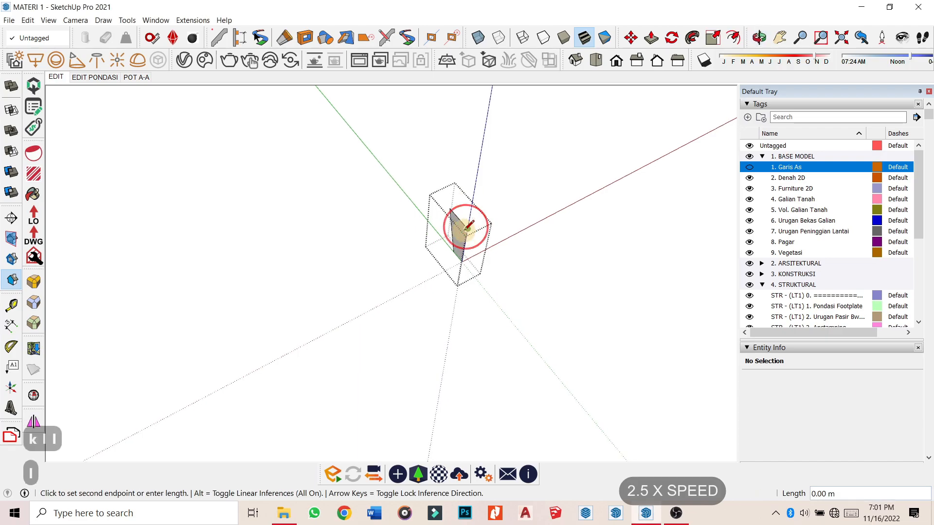
key("ctrl+h")
scroll(467, 228, "down", 4)
middle_click_drag(605, 146, 445, 209)
scroll(502, 319, "up", 3)
left_click(483, 311)
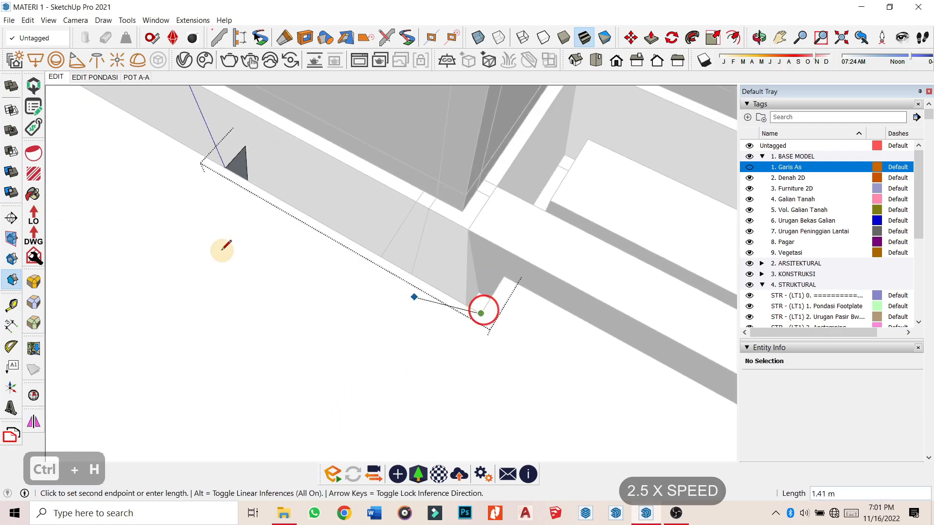
scroll(529, 294, "up", 5)
middle_click_drag(563, 297, 459, 282)
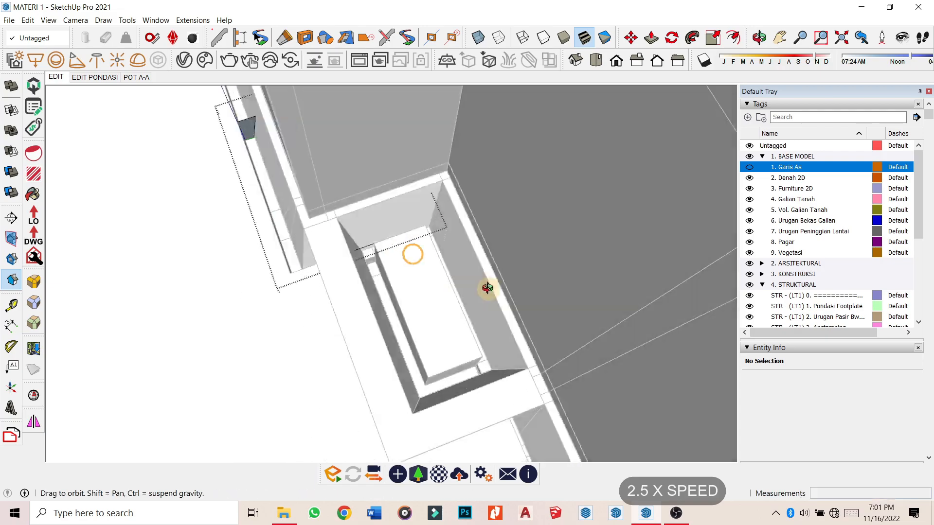
scroll(471, 316, "up", 3)
scroll(491, 363, "down", 4)
middle_click_drag(491, 362, 441, 288)
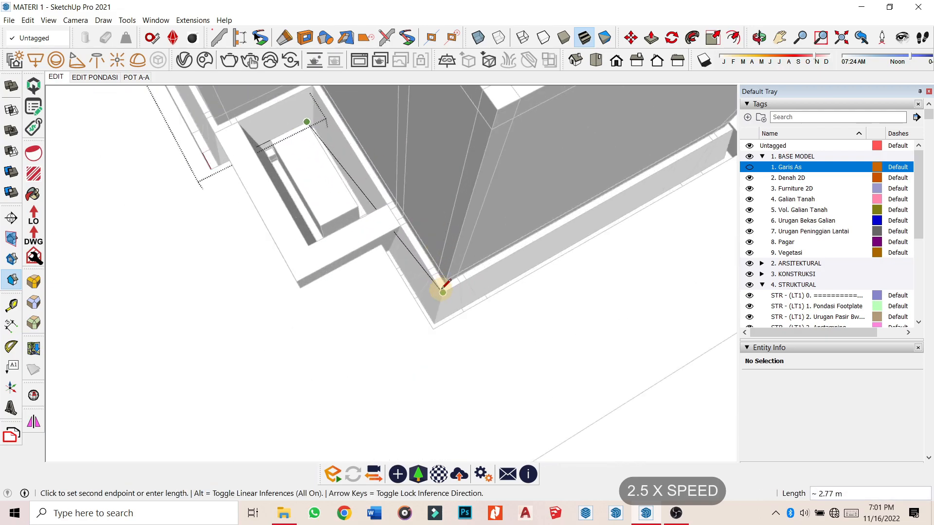
Trace the sweep path with lines through each trench corner around the footing.
left_click(431, 323)
scroll(431, 323, "down", 5)
middle_click_drag(431, 324, 195, 161)
scroll(487, 243, "up", 5)
left_click(540, 384)
left_click(617, 216)
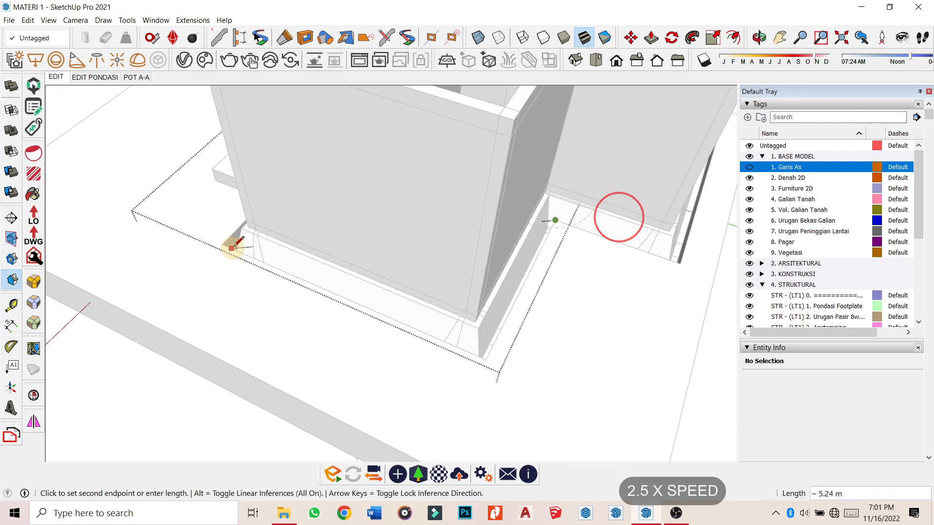
middle_click_drag(584, 243, 482, 265)
scroll(552, 148, "down", 5)
middle_click_drag(552, 148, 358, 257)
scroll(500, 258, "up", 5)
middle_click_drag(536, 263, 500, 243)
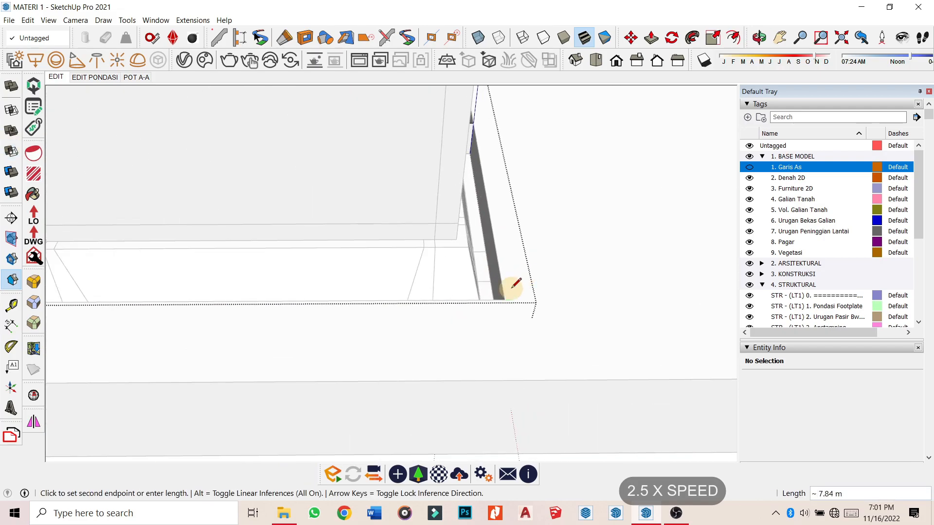
left_click(504, 297)
middle_click_drag(574, 243, 466, 299)
middle_click_drag(520, 260, 550, 191)
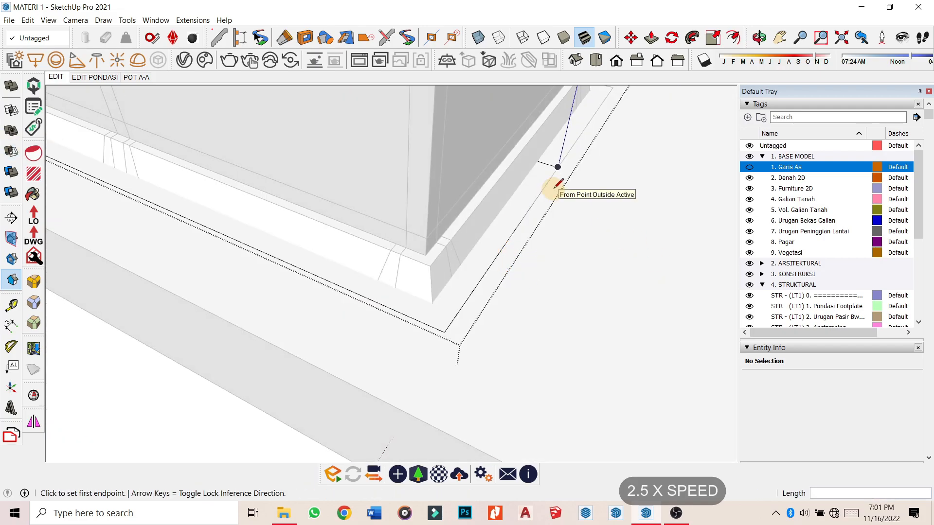
Hide the rest of the model, delete the grey face, and Follow Me the profile along the edges.
key("ctrl+h")
middle_click_drag(505, 261, 599, 238)
key("space")
left_click(439, 198)
key("Delete")
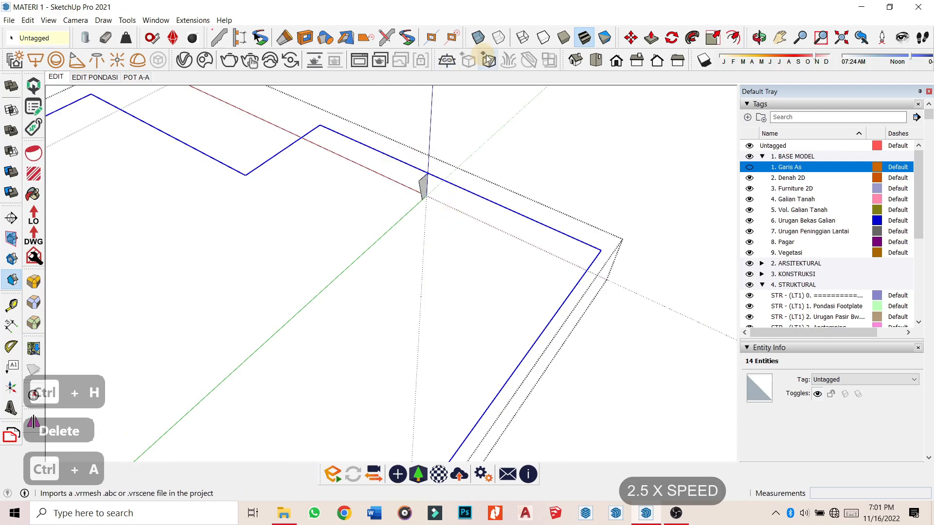
left_click(424, 188)
Reverse all faces inside the new fill group.
middle_click_drag(421, 195, 330, 219)
key("space")
key("Escape")
middle_click_drag(437, 277, 482, 321)
double_click(468, 294)
key("ctrl+a")
right_click(469, 294)
left_click(508, 125)
Leave the groups and clear the selection, viewing the whole model.
key("space")
key("c")
key("Escape")
scroll(412, 246, "down", 3)
middle_click_drag(412, 246, 375, 273)
key("Escape")
key("space")
key("Escape")
scroll(417, 267, "up", 5)
middle_click_drag(492, 245, 486, 272)
scroll(289, 209, "down", 4)
Hide the backfill frame group and the surrounding fill group.
left_click(402, 298)
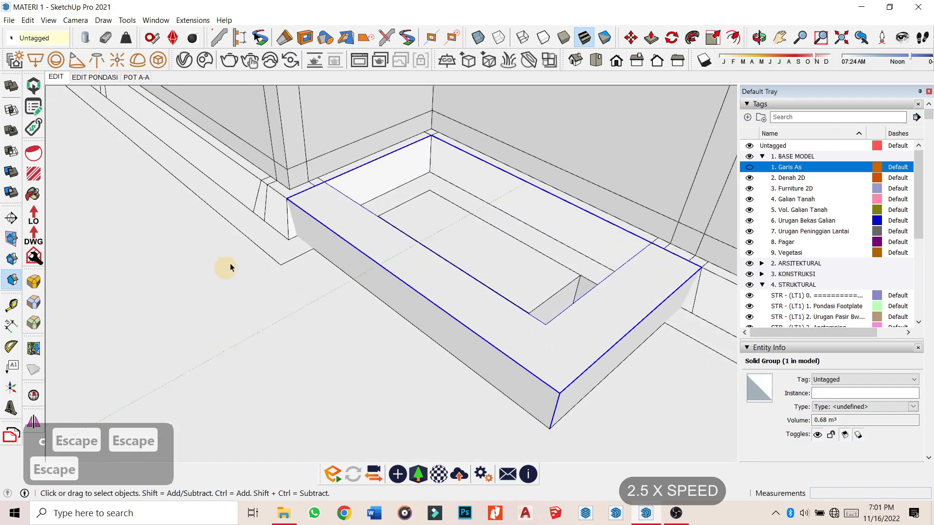
scroll(267, 238, "down", 4)
left_click(263, 239)
scroll(263, 239, "up", 3)
scroll(263, 234, "down", 1)
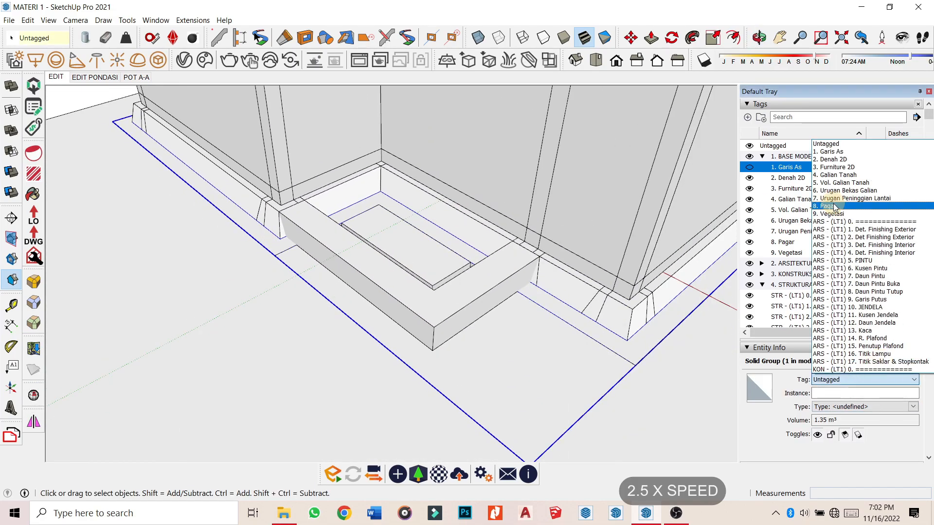
scroll(380, 194, "up", 4)
middle_click_drag(409, 190, 331, 258)
scroll(527, 231, "down", 3)
left_click(284, 251, "shift")
key("h")
middle_click_drag(357, 401, 384, 234)
Draw a rectangle on the footing side.
key("r")
scroll(344, 205, "up", 3)
middle_click_drag(344, 205, 390, 265)
left_click(425, 339)
scroll(421, 340, "down", 2)
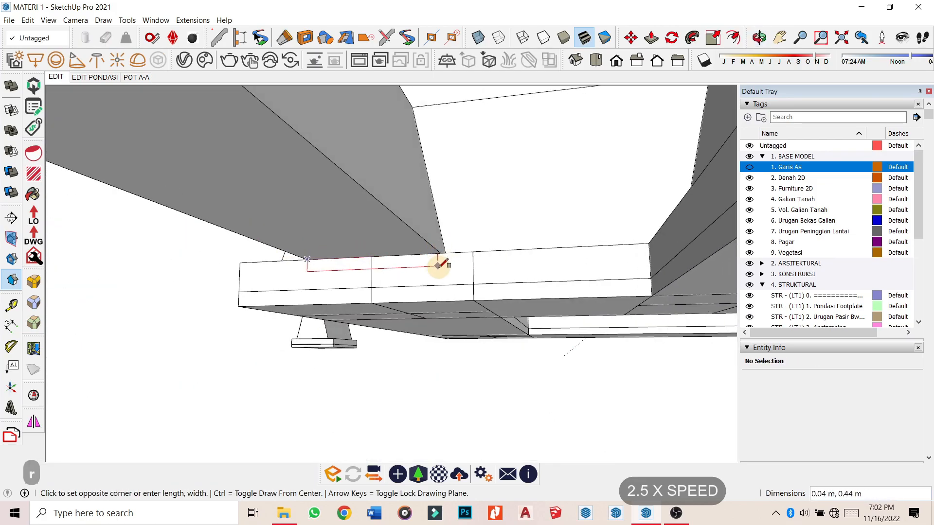
left_click(438, 285)
key("i")
key("i")
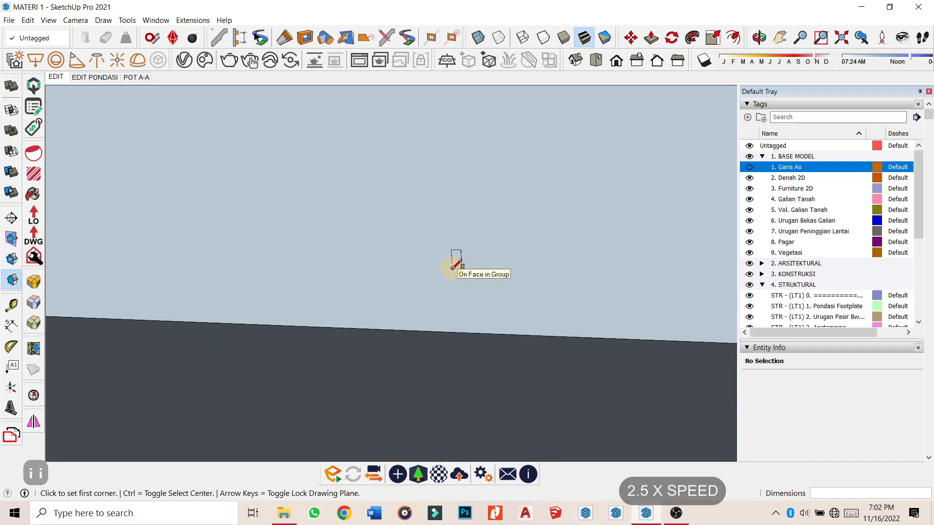
key("h")
scroll(394, 285, "up", 3)
key("space")
scroll(420, 283, "up", 2)
key("u")
key("i")
Push/Pull the rectangle up 0.1 into a block.
key("y")
key("u")
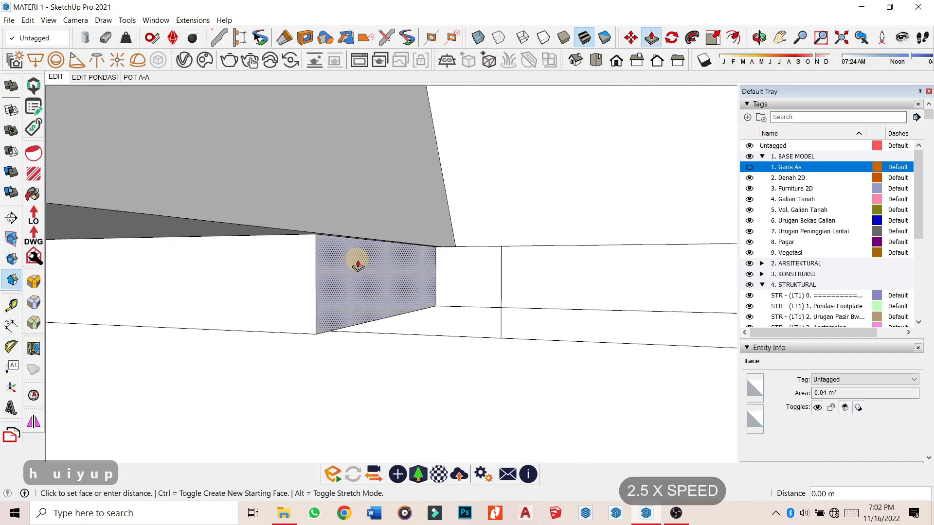
scroll(466, 243, "up", 1)
left_click(466, 243)
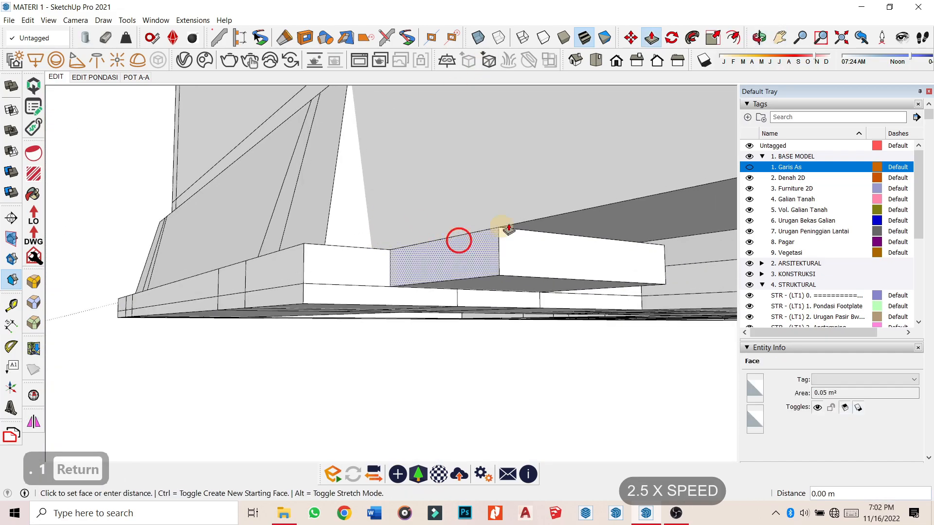
key("Return")
middle_click_drag(357, 224, 432, 338)
Group the new block's geometry with Ctrl+G.
left_click(404, 314)
key("space")
double_click(403, 298)
key("ctrl+g")
double_click(435, 346)
scroll(434, 346, "up", 5)
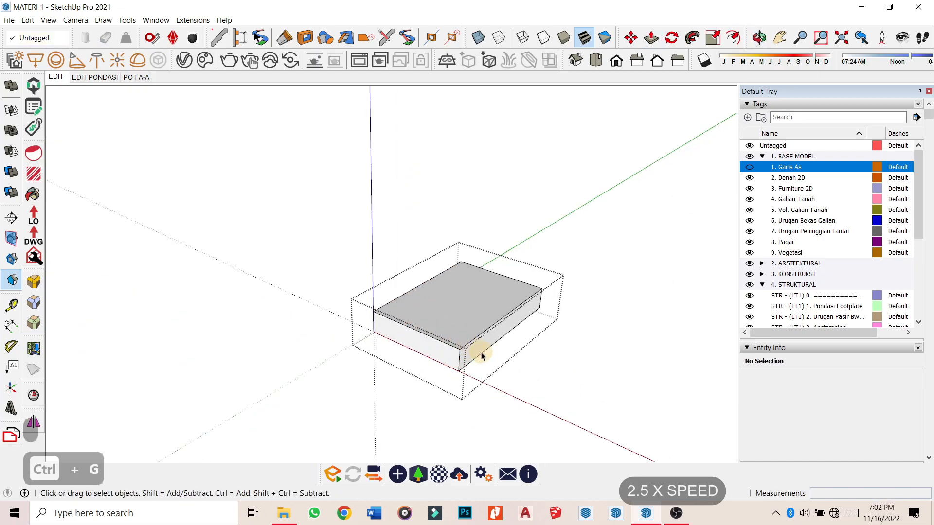
Draw path lines from the block's face edge to the wall corner.
left_click(460, 350)
key("ctrl+h")
scroll(466, 352, "down", 3)
middle_click_drag(471, 352, 487, 334)
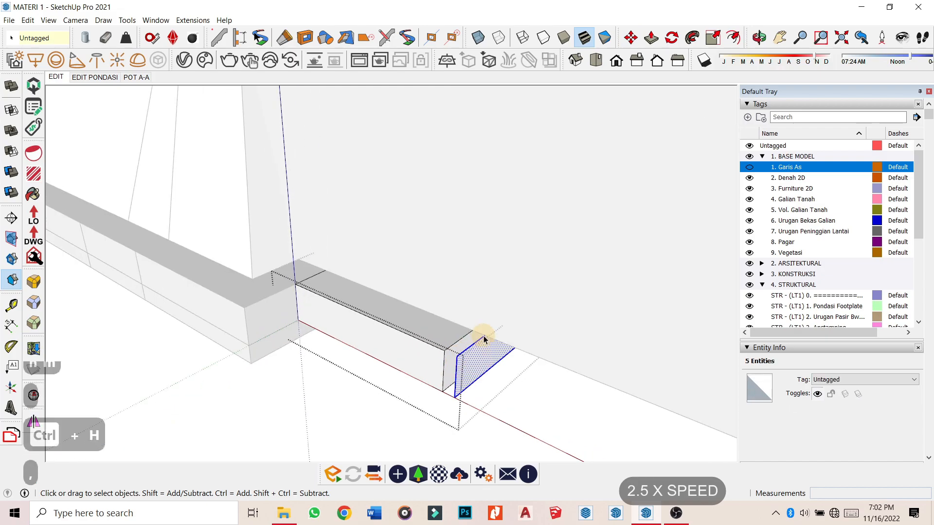
left_click(484, 335)
left_click(501, 337)
scroll(501, 337, "up", 5)
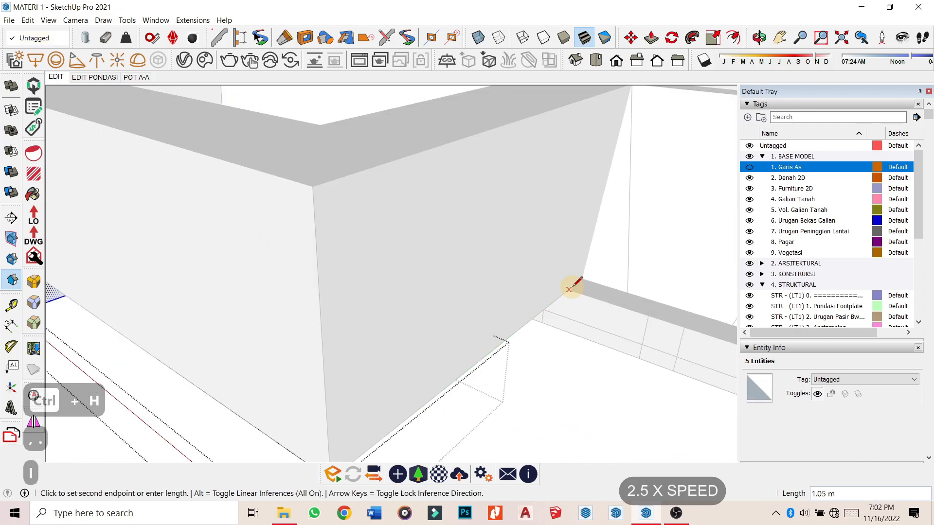
left_click(578, 285)
key("space")
middle_click_drag(333, 308, 459, 267)
key("ctrl+h")
mouse_move(348, 262)
middle_mouse_down()
mouse_move(335, 297)
mouse_move(262, 279)
middle_mouse_up()
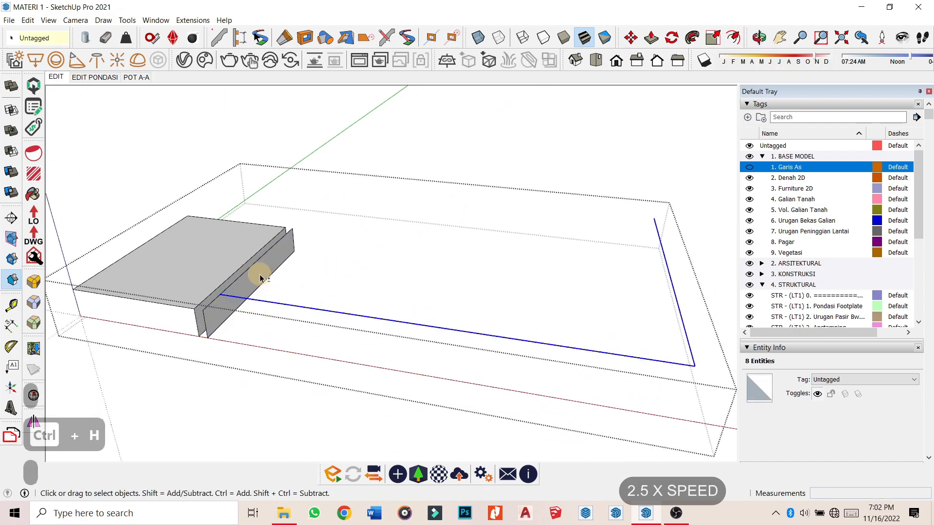
Sweep the profile along the path with Follow Me, then remove coplanar edges inside the group.
left_click(692, 37)
left_click(284, 248)
middle_click_drag(296, 252, 532, 253)
key("o")
key("p")
left_click(333, 355)
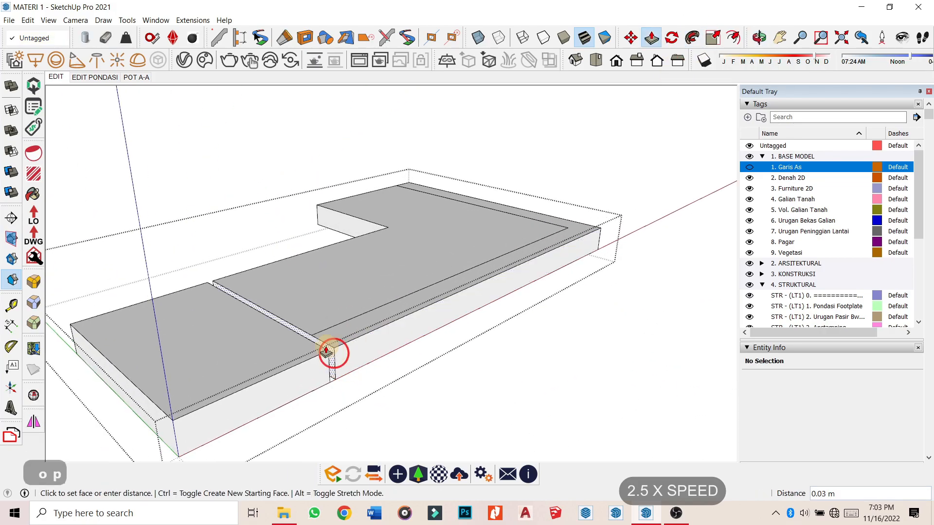
left_click(329, 352)
key("space")
key("ctrl+a")
right_click(308, 339)
left_click(362, 319)
key("Escape")
Move the solid group down onto the layer below and scale it thinner to the neighbouring edge.
middle_click_drag(415, 294, 206, 292)
scroll(170, 259, "up", 5)
key("m")
left_click(167, 258)
left_click(172, 312)
middle_click_drag(281, 282, 279, 117)
key("s")
left_click(556, 247)
left_click(238, 100)
middle_click_drag(333, 100, 336, 218)
key("space")
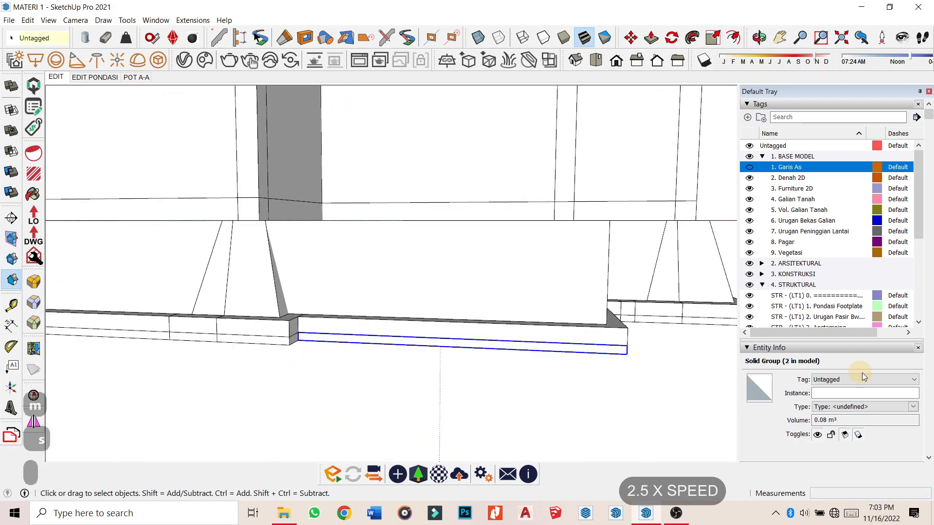
Tag the thin layer 2. Urugan Pasir Bwh Pondasi and the upper block STR - (LT1) 3. Anstamping.
left_click(860, 379)
scroll(873, 305, "down", 4)
scroll(874, 304, "down", 6)
left_click(890, 255)
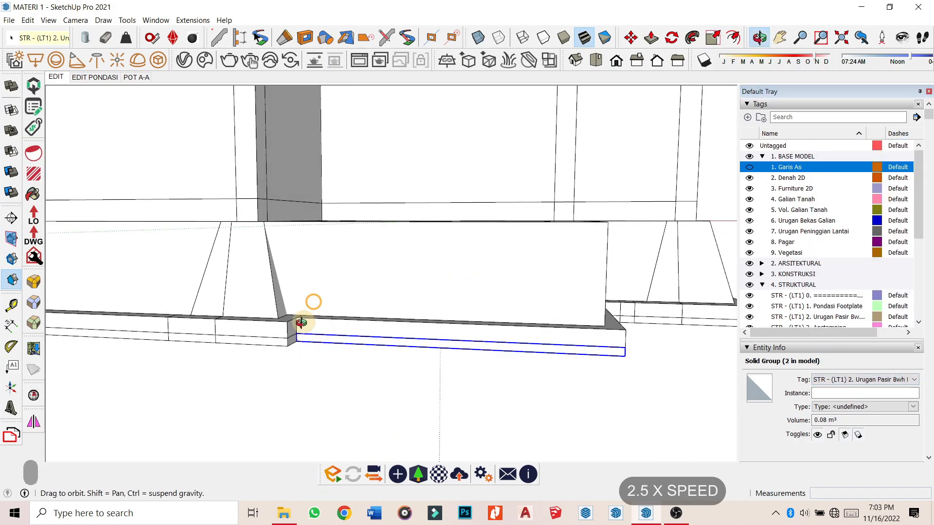
middle_click_drag(306, 307, 321, 343)
left_click(323, 349)
left_click(861, 379)
scroll(889, 278, "down", 10)
scroll(903, 209, "up", 1)
left_click(894, 283)
middle_click_drag(450, 105, 408, 169)
scroll(409, 169, "down", 5)
left_click(602, 274)
middle_click_drag(602, 274, 503, 322)
scroll(503, 322, "down", 5)
left_click(194, 162)
Unhide the ground geometry, show back edges, and trace a 1.77 m line along the trench.
key("ctrl+shift+u")
middle_click_drag(215, 219, 173, 294)
scroll(367, 267, "up", 10)
middle_click_drag(367, 267, 458, 220)
key("j")
key("k")
key("k")
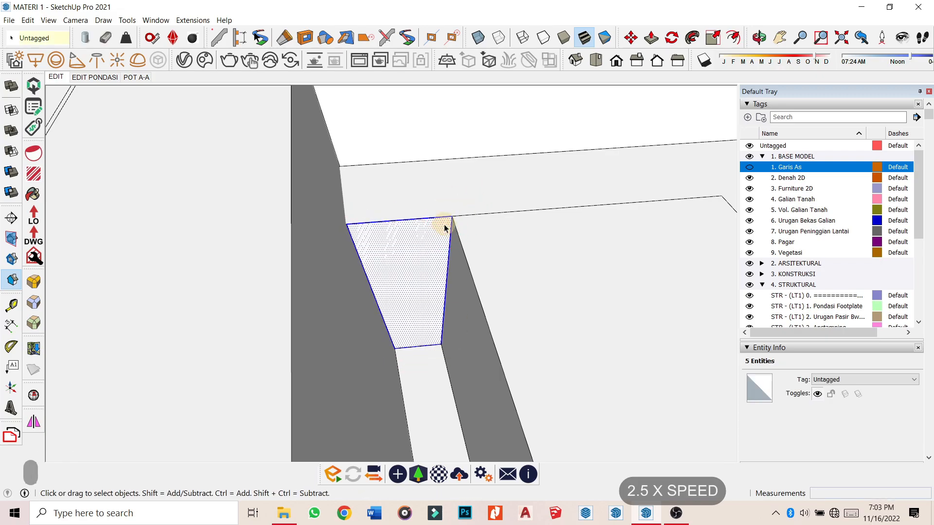
left_click(456, 228)
scroll(513, 240, "down", 4)
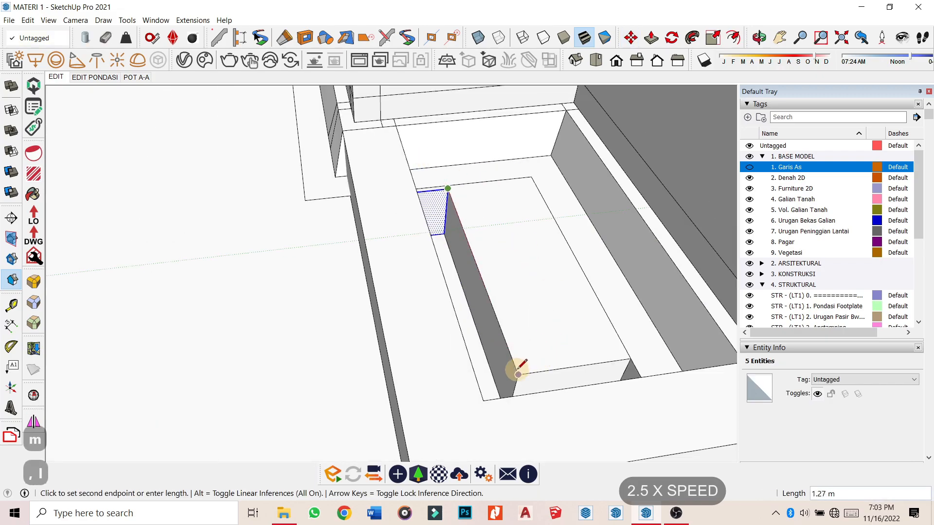
key("space")
scroll(440, 187, "up", 5)
Sweep the blue face along the trench edges, push the wall 0.03 m, and group it.
left_click(693, 38)
left_click(403, 215)
middle_click_drag(305, 245, 574, 265)
scroll(423, 236, "up", 5)
key("i")
key("o")
key("p")
left_click(429, 238)
left_click(400, 220)
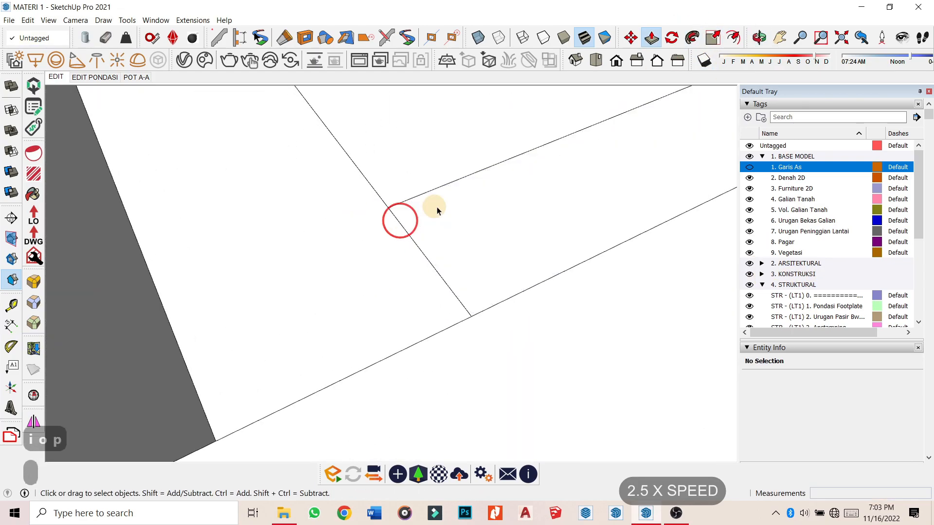
key("ctrl+g")
scroll(264, 262, "up", 3)
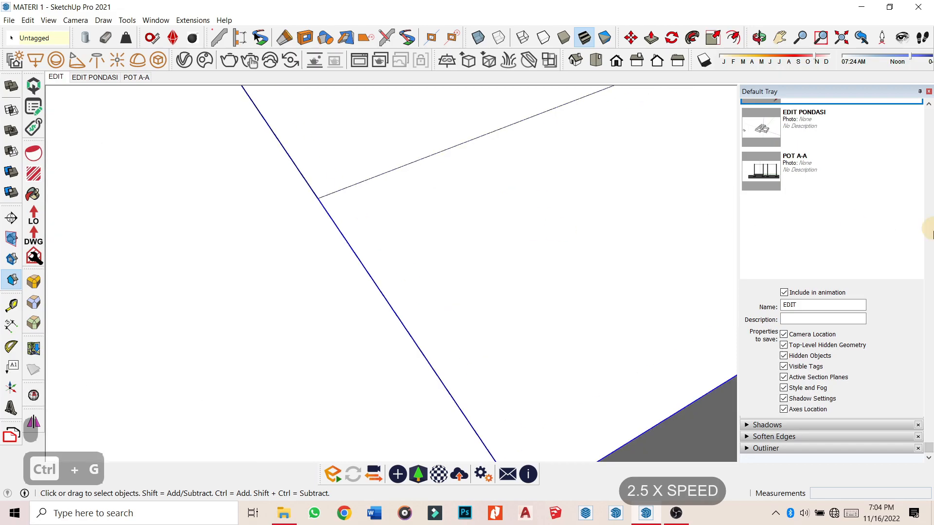
Make an in-place copy of the larger fill solid.
scroll(265, 261, "down", 5)
middle_click_drag(264, 262, 395, 239)
scroll(181, 148, "down", 4)
key("m")
left_click(259, 204)
middle_click_drag(258, 205, 292, 131)
key("space")
middle_click_drag(313, 83, 205, 243)
left_click(205, 256)
key("m")
scroll(204, 243, "up", 2)
left_click(204, 237)
key("ctrl")
left_click(204, 235)
key("space")
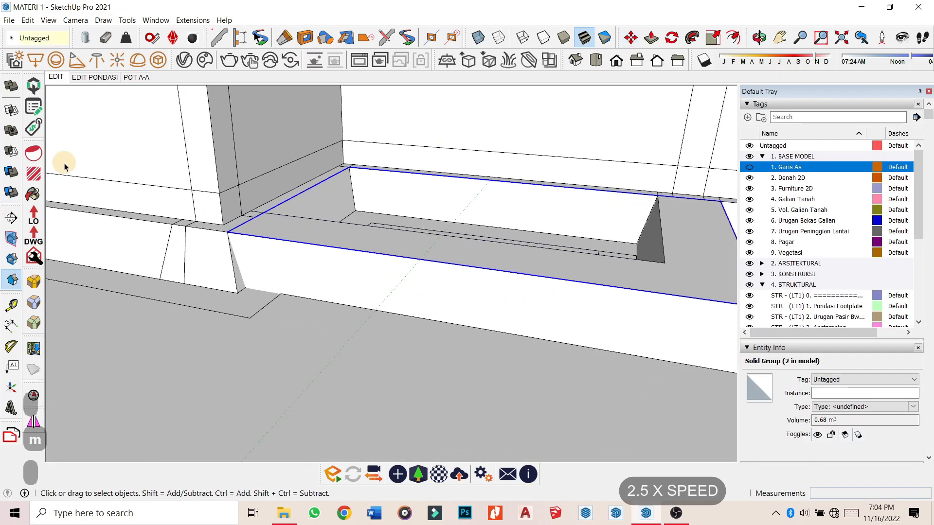
Subtract the copied solid from the fill, then inspect the pit.
left_click(256, 314)
key("space")
double_click(238, 304)
middle_click_drag(238, 304, 365, 332)
key("Escape")
middle_click_drag(365, 331, 297, 214)
scroll(294, 159, "up", 3)
middle_click_drag(294, 159, 448, 265)
mouse_move(593, 310)
middle_mouse_down()
mouse_move(533, 299)
mouse_move(271, 187)
mouse_move(601, 223)
mouse_move(499, 230)
middle_mouse_up()
Select the trapezoid profile and draw a rectangular path around the pit, deleting its face.
key("k")
key("k")
key("l")
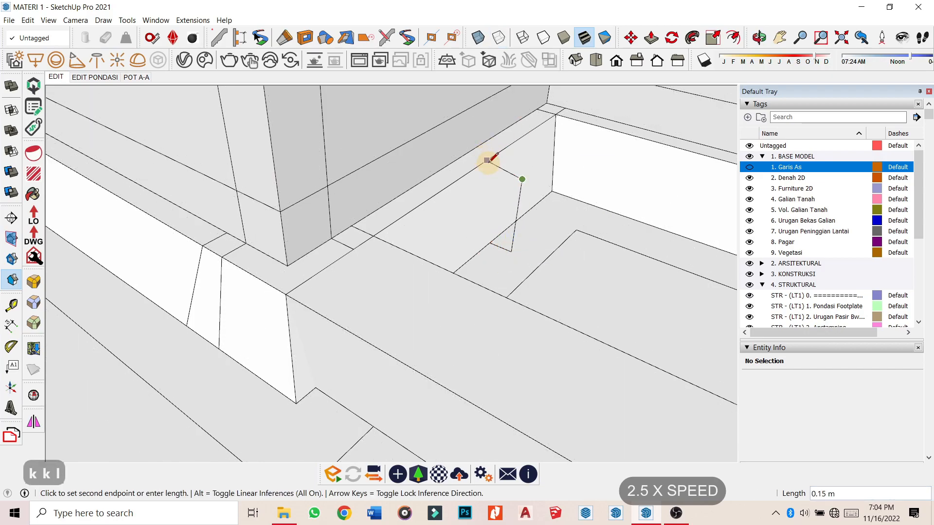
double_click(505, 202)
key("r")
left_click(571, 117)
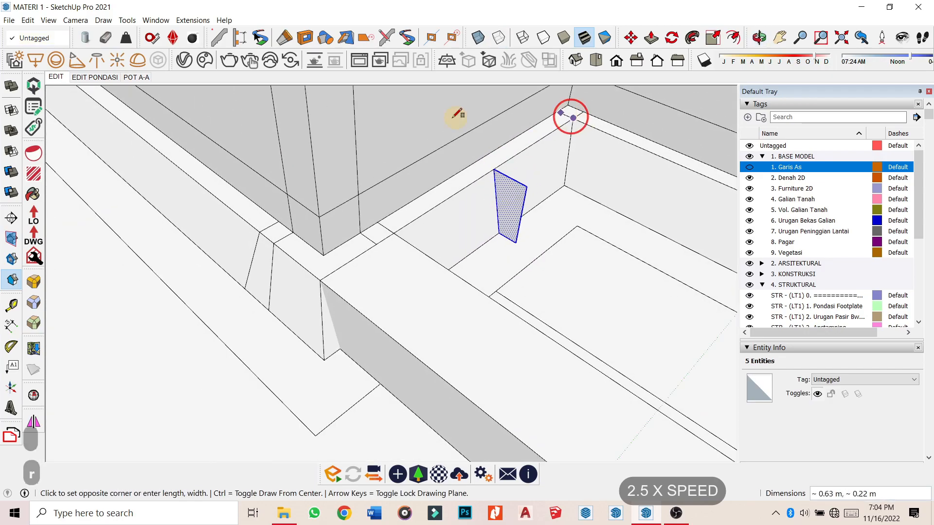
scroll(419, 122, "down", 3)
left_click(668, 327)
key("space")
left_click(591, 253)
key("Delete")
scroll(475, 164, "up", 1)
Sweep the trapezoid around the pit with Follow Me and pull the pit face up 1.51 m.
triple_click(482, 162)
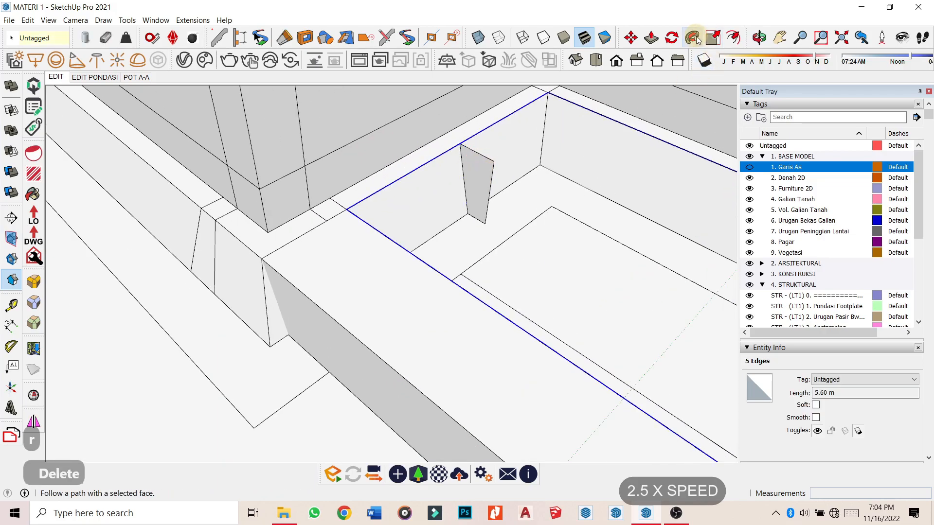
left_click(700, 38)
left_click(482, 171)
key("space")
triple_click(463, 167)
scroll(463, 167, "down", 4)
key("p")
key("bracketleft")
left_click(525, 181)
left_click(694, 314)
Group the whole excavation box geometry into a solid.
key("space")
triple_click(594, 240)
key("ctrl+g")
scroll(430, 259, "down", 4)
middle_click_drag(430, 258, 433, 234)
scroll(241, 243, "down", 3)
Tag the excavation 4. Galian Tanah, hide that tag, and switch to the EDIT PONDASI scene.
left_click(828, 380)
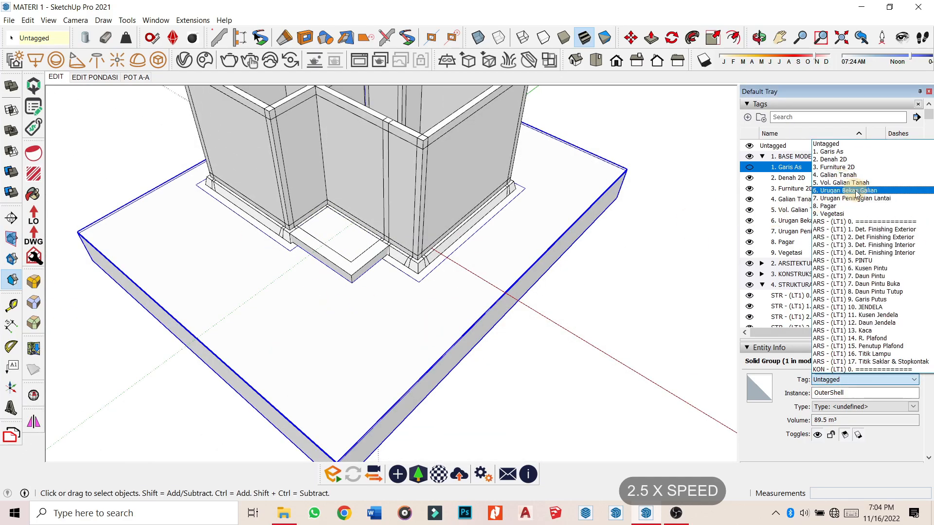
left_click(858, 176)
left_click(749, 199)
middle_click_drag(549, 187, 540, 207)
left_click(161, 114)
left_click(102, 78)
middle_click_drag(215, 205, 253, 229)
left_click(750, 199)
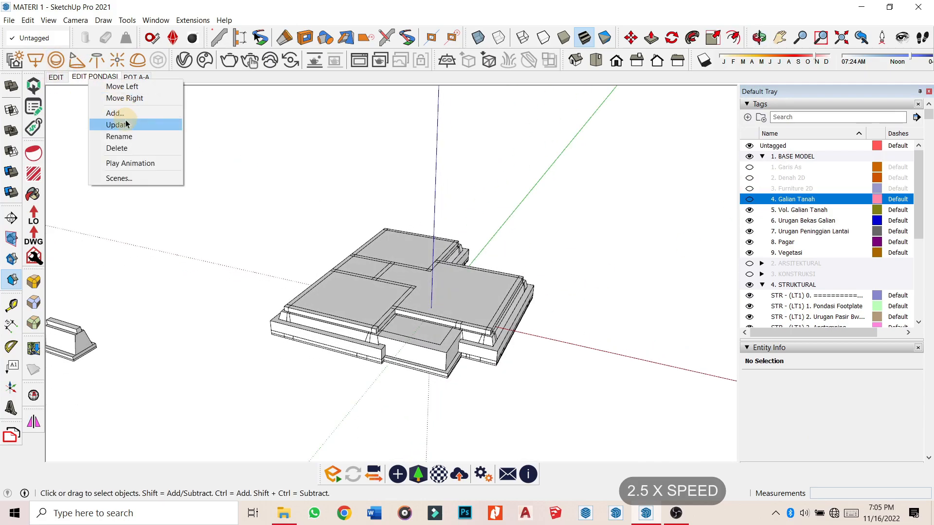
Update the current scene and select the solid group beside the foundation.
left_click(126, 124)
scroll(369, 316, "up", 5)
scroll(411, 279, "up", 3)
left_click(411, 279)
middle_click_drag(370, 317, 282, 209)
scroll(276, 200, "down", 3)
middle_click_drag(353, 183, 346, 206)
scroll(335, 207, "up", 4)
scroll(380, 209, "up", 3)
Inside the solid group, copy the end edge 0.10 m along the group with Move.
double_click(363, 224)
left_click(383, 239)
key("m")
key("ctrl")
left_click(383, 202)
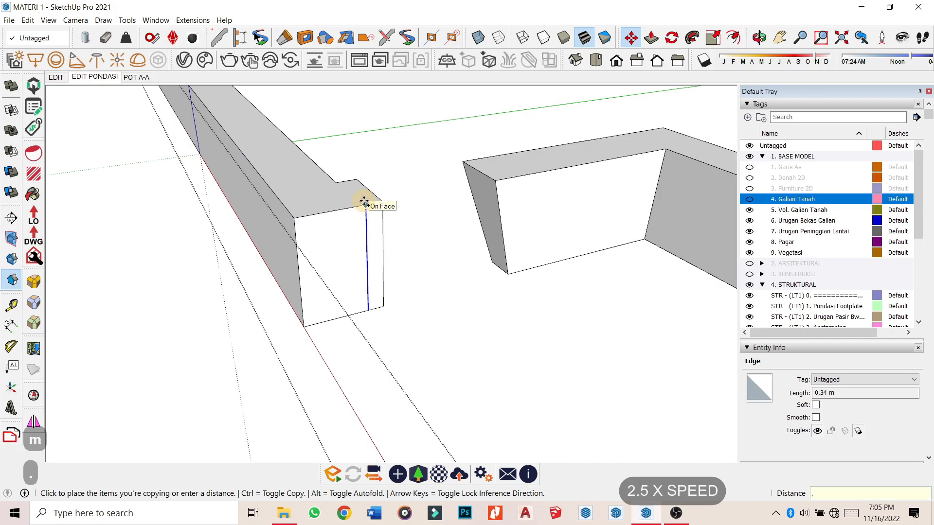
left_click(378, 203)
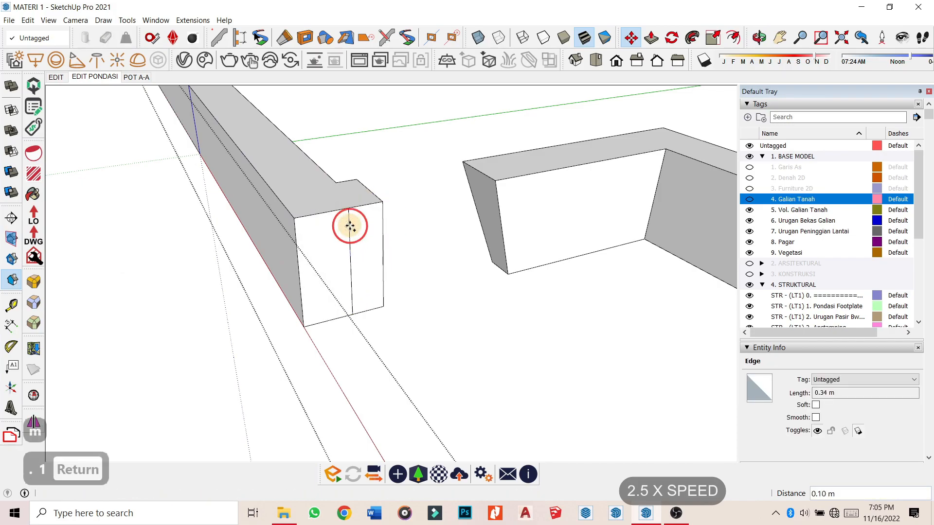
key("space")
key("ctrl+h")
Clear the selection and orbit to the other group's face.
middle_click_drag(350, 226, 377, 280)
scroll(378, 273, "down", 3)
left_click(749, 199)
scroll(254, 167, "down", 3)
key("space")
middle_click_drag(393, 223, 184, 302)
key("Escape")
Open the other group, hide the rest of the model, and push its face out 0.1 m.
double_click(368, 263)
key("ctrl+h")
key("p")
left_click(369, 263)
type(".1")
key("Return")
key("space")
key("Escape")
In the excavation group, push the small end face out 0.10 m, then extend it to 1.04 m.
middle_click_drag(263, 276, 731, 264)
middle_click_drag(443, 191, 243, 204)
scroll(238, 211, "up", 4)
double_click(238, 210)
key("p")
left_click(235, 229)
key("ctrl+h")
scroll(236, 229, "down", 2)
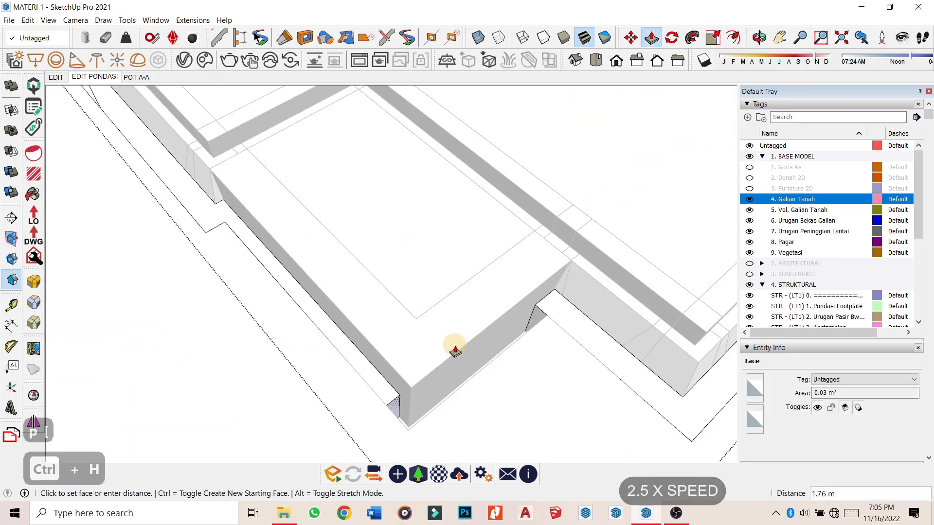
left_click(435, 407)
middle_click_drag(423, 317, 462, 302)
scroll(224, 286, "up", 3)
left_click(224, 286)
Confirm the excavation group is a valid solid and delete its redundant coplanar edges.
key("space")
key("ctrl+a")
left_click(33, 395)
left_click(227, 121)
key("ctrl+a")
right_click(264, 276)
left_click(336, 482)
scroll(338, 320, "down", 1)
key("Escape")
scroll(215, 180, "down", 3)
Orbit over the foundation and select the Galian Tanah solid group.
middle_click_drag(215, 180, 291, 233)
scroll(478, 279, "up", 3)
scroll(462, 292, "down", 4)
left_click(437, 311)
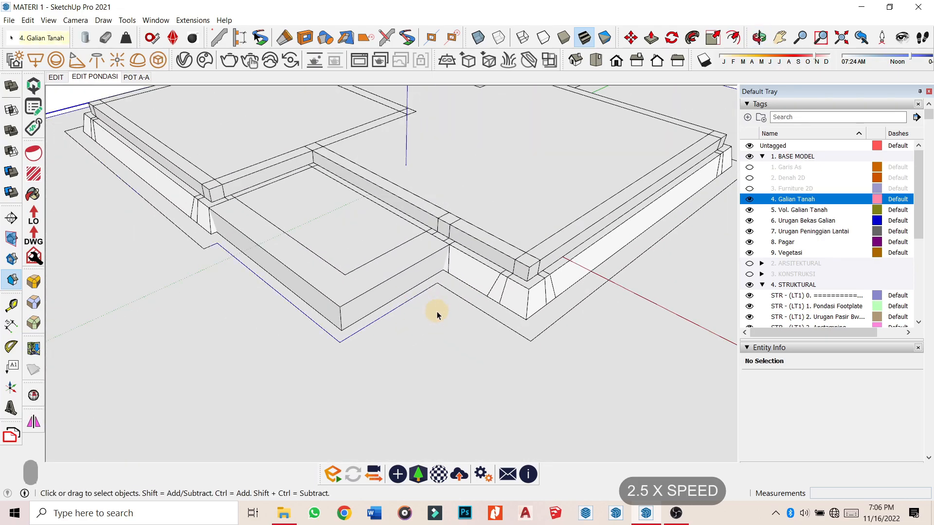
Hide the 4. Galian Tanah tag and tag the Difference solid 6. Urugan Bekas Galian.
scroll(435, 273, "up", 4)
left_click(750, 200)
left_click(477, 330)
left_click(871, 379)
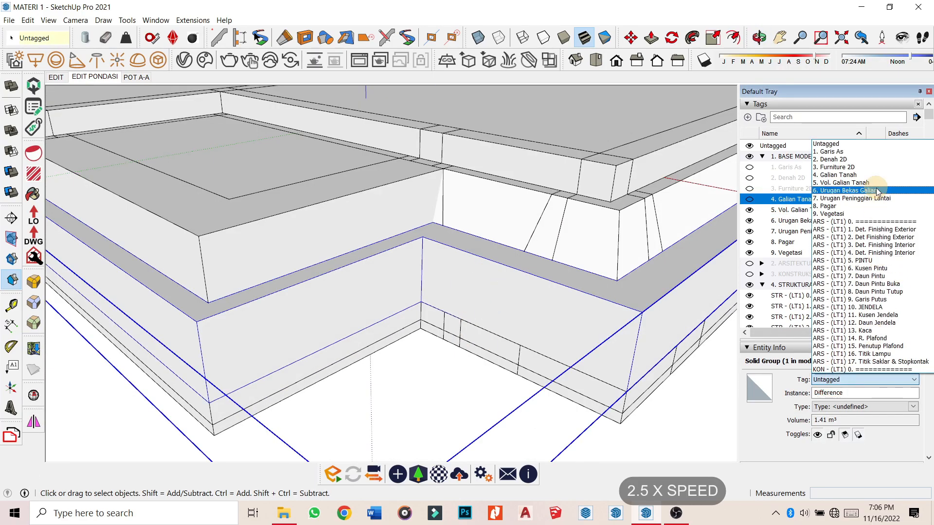
left_click(877, 191)
scroll(462, 292, "down", 3)
Tag a floor slab group 7. Urugan Peninggian Lantai, then hide it.
left_click(333, 238)
middle_click_drag(333, 238, 428, 263)
left_click(870, 379)
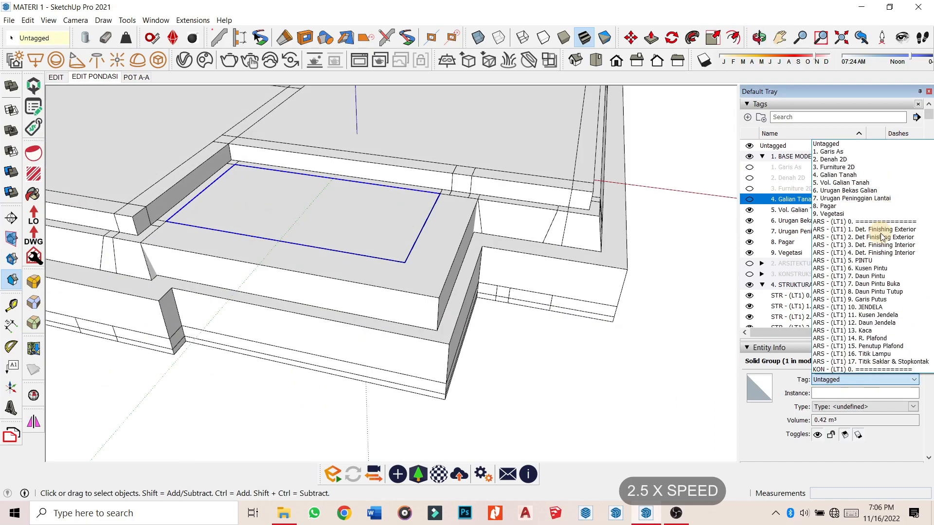
left_click(861, 199)
right_click(301, 212)
left_click(355, 222)
Merge the two fill solids with Outer Shell and tag the result 6. Urugan Bekas Galian.
middle_click_drag(389, 219, 273, 228)
left_click(382, 210)
left_click(375, 288)
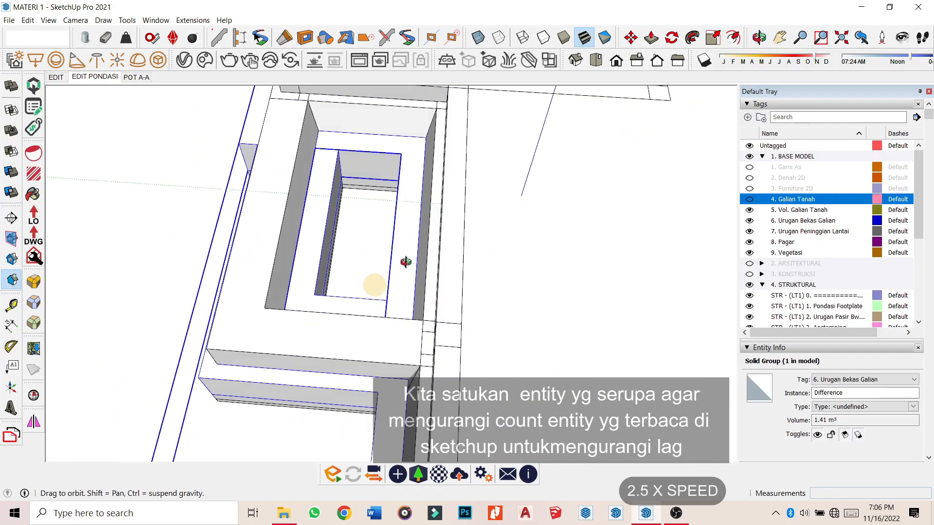
middle_click_drag(375, 287, 486, 244)
left_click(370, 223, "shift")
left_click(10, 85)
left_click(876, 380)
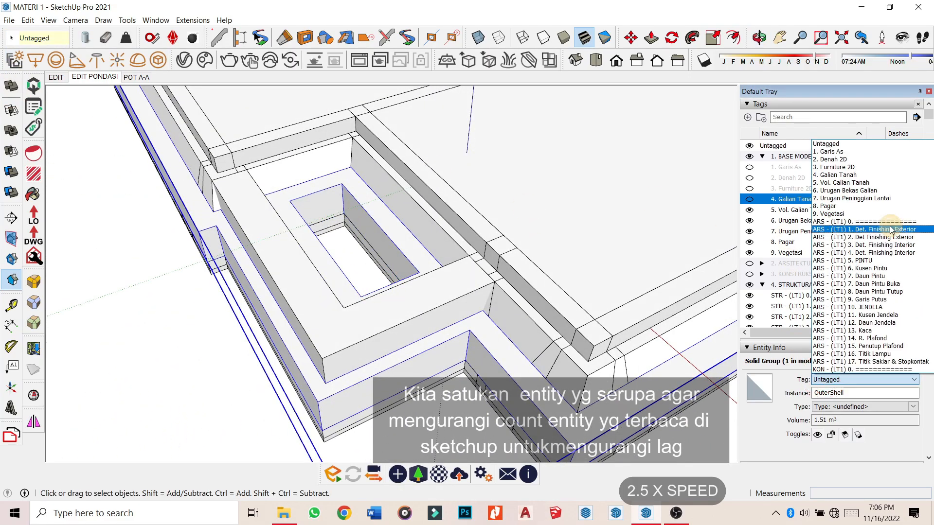
left_click(883, 192)
scroll(563, 246, "down", 5)
left_click(436, 358)
Show the Galian Tanah block again and merge the four floor slabs into one solid with Outer Shell.
middle_click_drag(436, 358, 579, 168)
left_click(752, 200)
left_click(528, 226)
middle_click_drag(528, 227, 626, 285)
left_click(365, 219, "shift")
left_click(358, 181, "shift")
left_click(372, 146, "shift")
left_click(11, 86)
middle_click_drag(418, 141, 466, 158)
key("m")
left_click(466, 158)
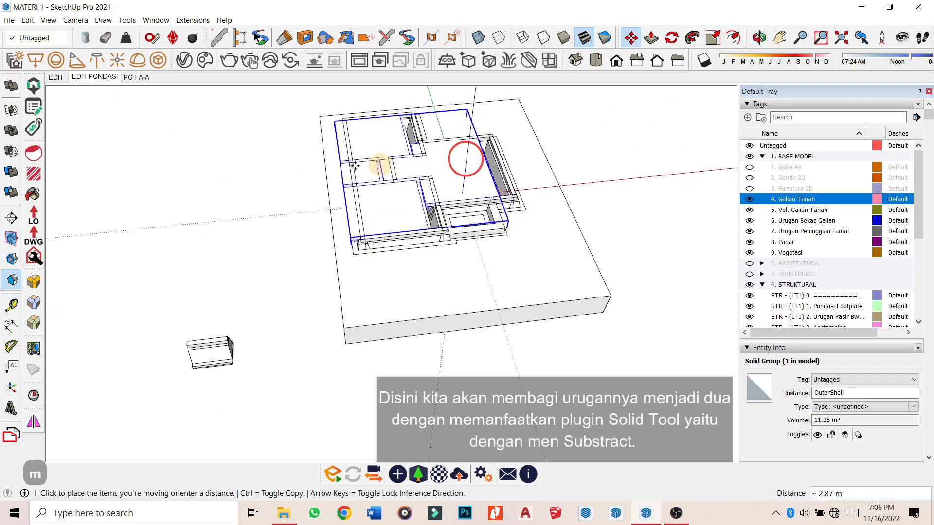
Move the merged slab solid 10 m aside, then copy it another 10 m.
type("10")
key("Return")
middle_click_drag(444, 184, 532, 205)
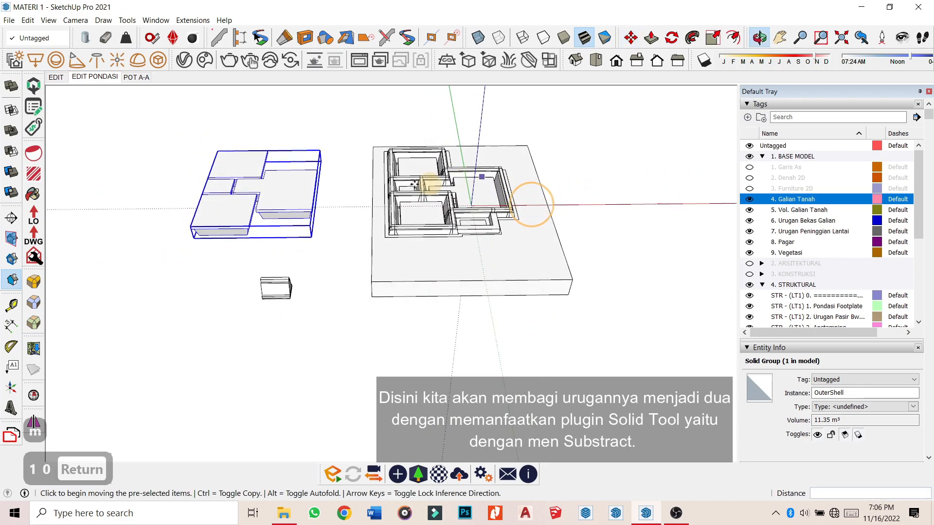
key("ctrl")
left_click(299, 190)
key("Return")
middle_click_drag(189, 191, 293, 188)
key("space")
Draw a rectangle on the ground next to the slabs.
key("r")
scroll(284, 161, "up", 5)
scroll(311, 209, "down", 3)
scroll(301, 197, "down", 2)
middle_click_drag(492, 200, 442, 223)
scroll(481, 191, "up", 5)
left_click(518, 166)
left_click(656, 379)
Push/pull the rectangle up into a tall box and make it a group.
key("space")
middle_click_drag(547, 338, 586, 247)
scroll(586, 246, "up", 1)
key("o")
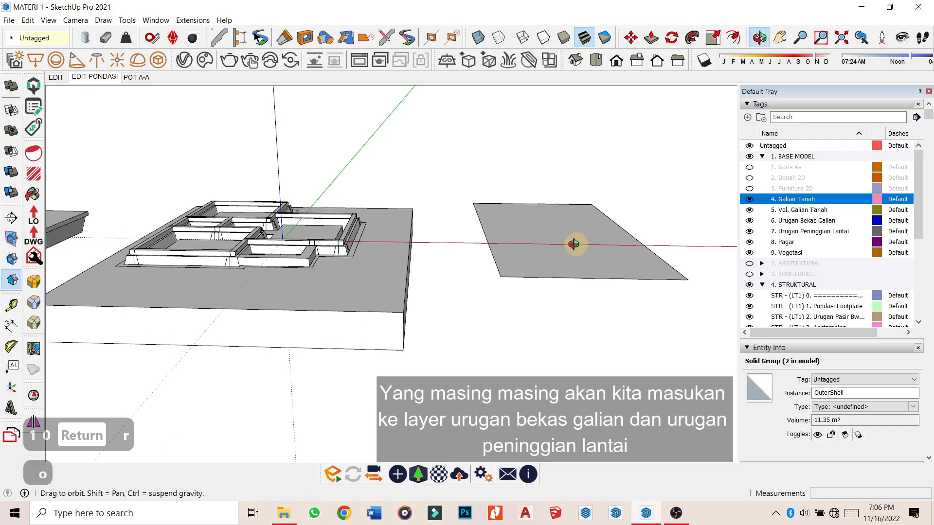
key("p")
key("[")
left_click(567, 249)
left_click(573, 215)
key("space")
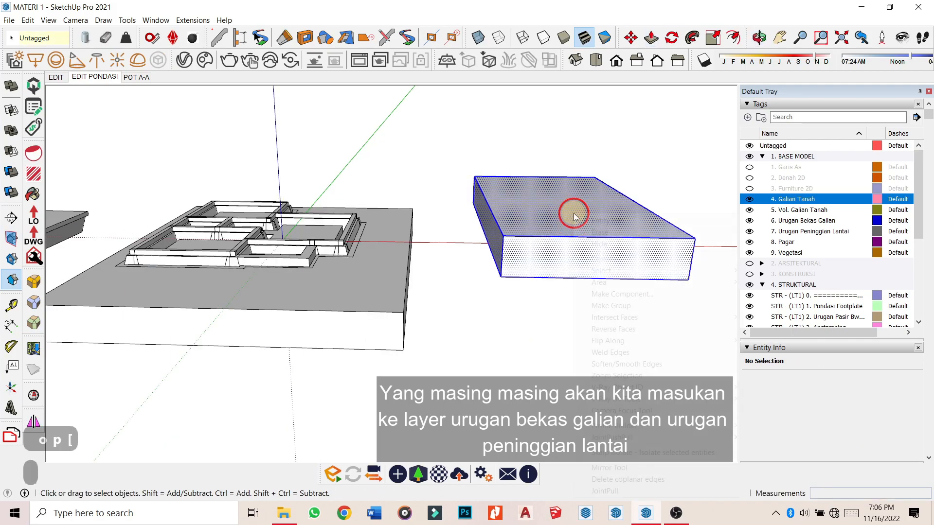
right_click(573, 215)
left_click(635, 307)
Move the box group onto the slab solid.
left_click(499, 276)
middle_click_drag(277, 187, 313, 277)
scroll(355, 314, "up", 5)
scroll(294, 373, "up", 2)
left_click(294, 374)
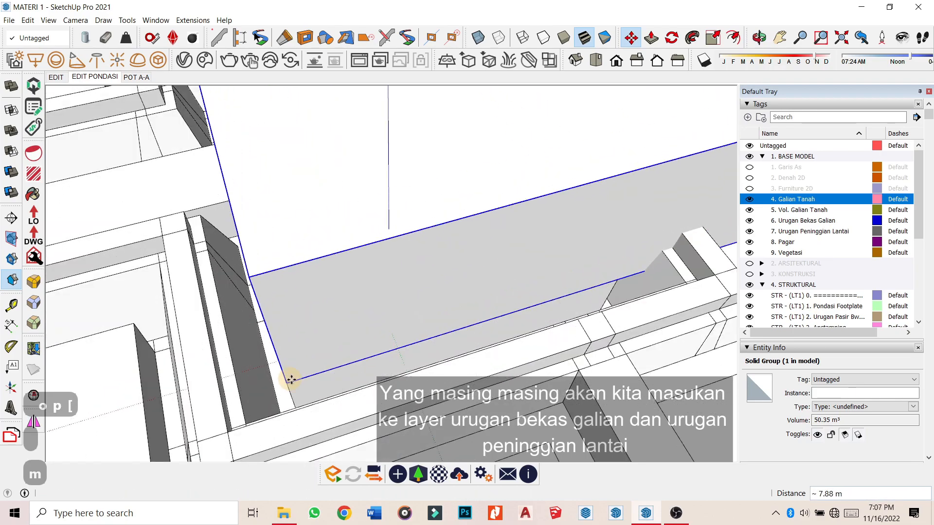
scroll(549, 235, "down", 10)
Position a box group above the slab copy and set it down lower.
left_click(582, 275)
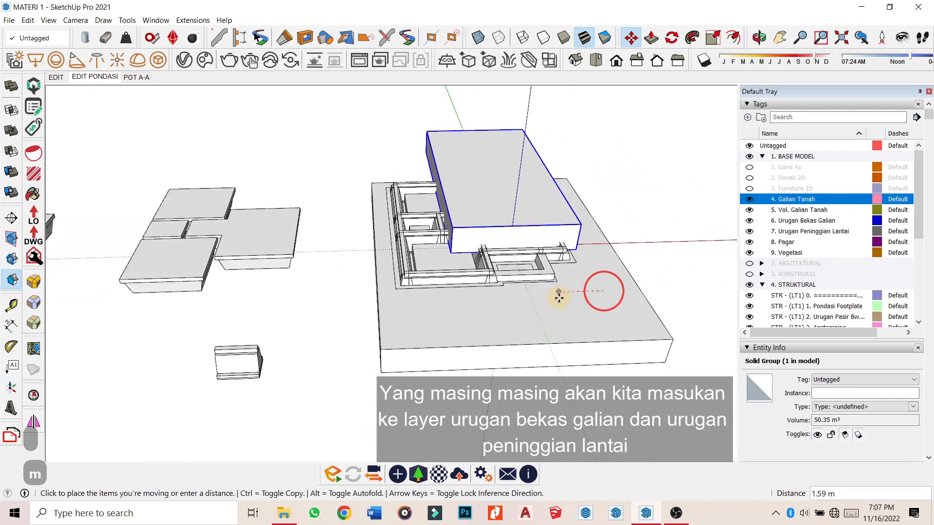
left_click(213, 314)
scroll(358, 308, "down", 3)
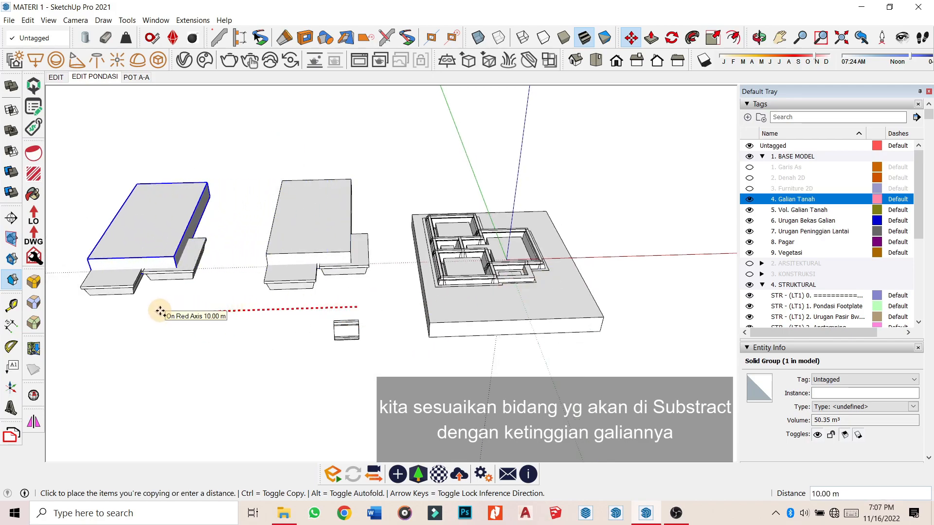
middle_click_drag(198, 245, 195, 224)
key("space")
key("m")
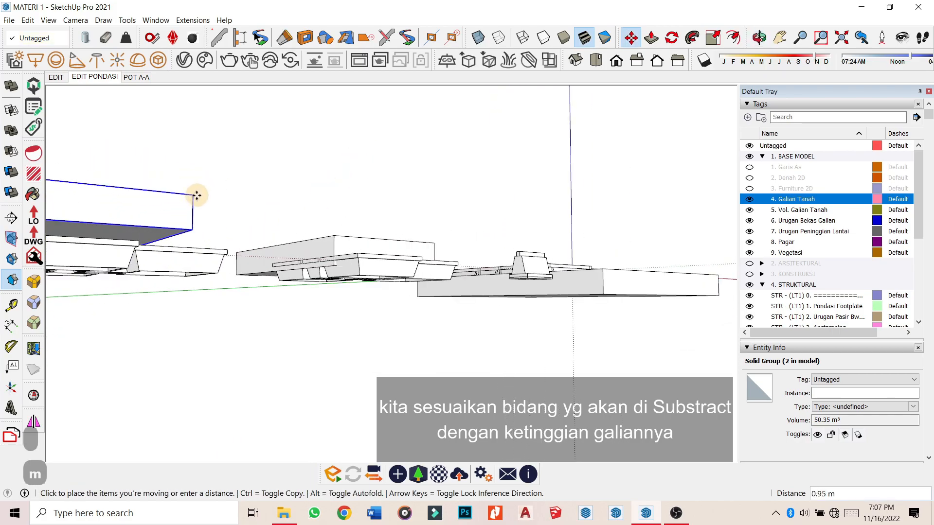
scroll(302, 265, "up", 4)
left_click(352, 276)
scroll(407, 233, "down", 1)
middle_click_drag(406, 221, 377, 302)
scroll(399, 234, "down", 4)
key("space")
middle_click_drag(398, 238, 212, 302)
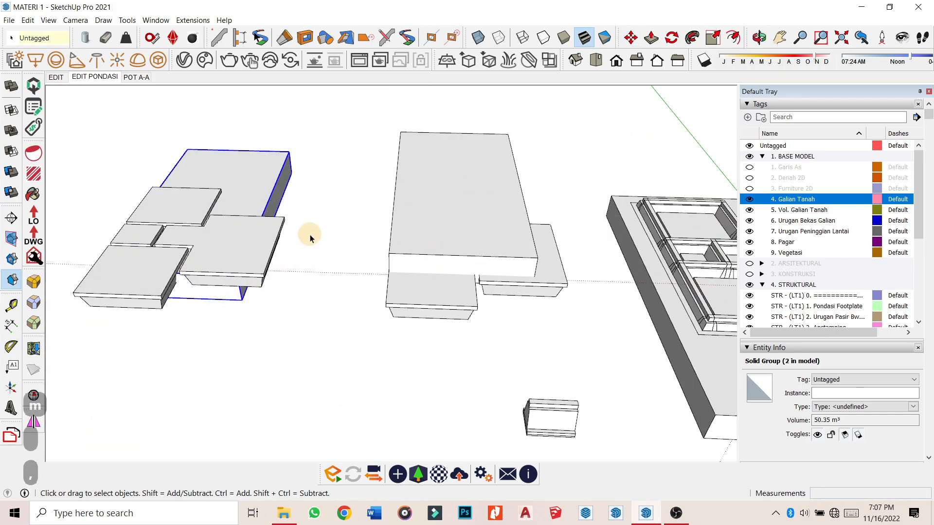
left_click(321, 222)
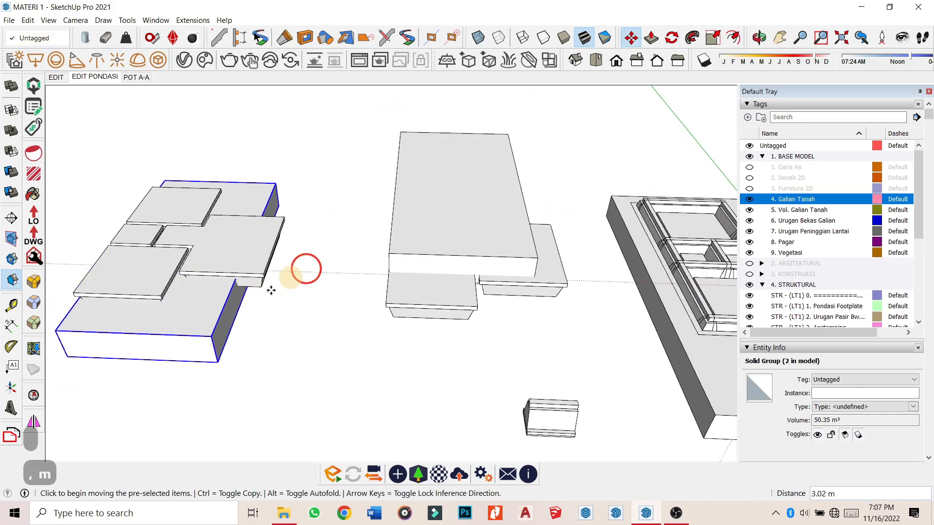
Inside one box group, pull a face out 3.23 m to cover the slab.
double_click(217, 320)
scroll(331, 270, "down", 3)
middle_click_drag(330, 270, 521, 269)
key("o")
key("p")
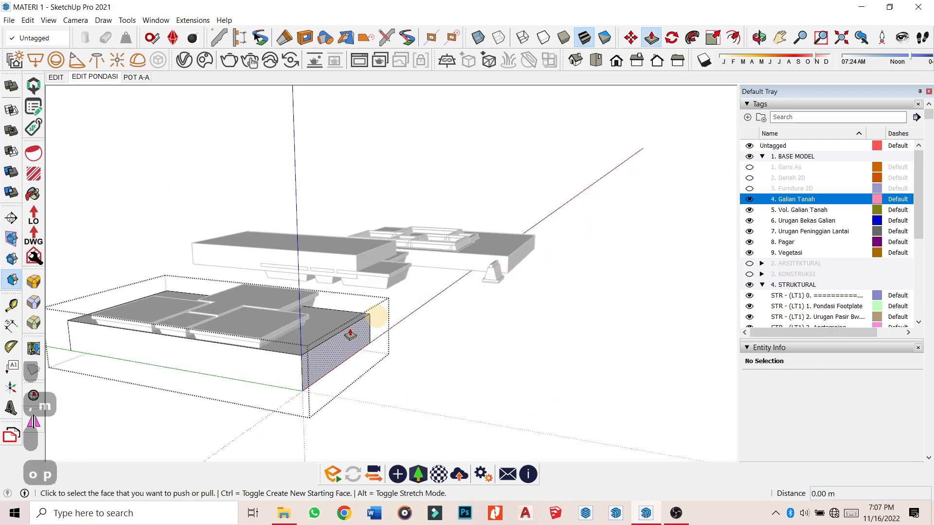
left_click_drag(265, 378, 186, 409)
middle_click_drag(559, 272, 407, 330)
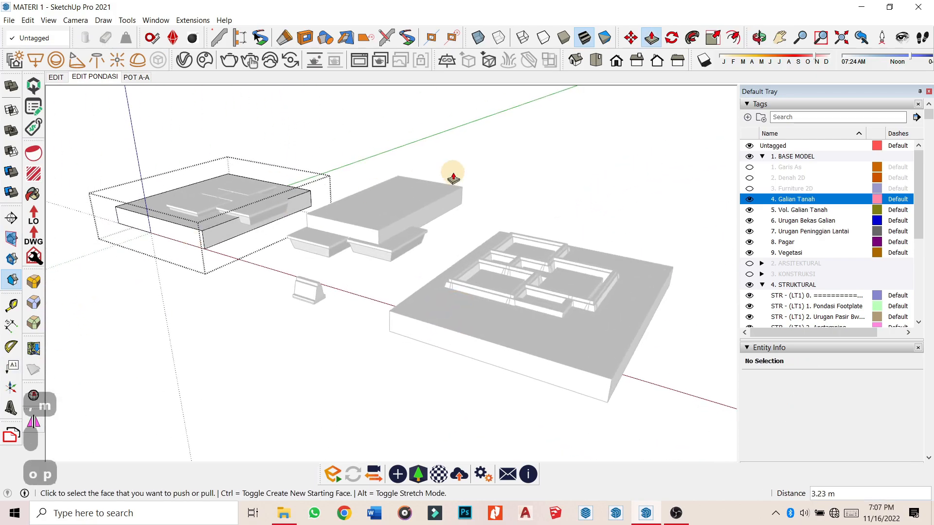
scroll(360, 197, "up", 3)
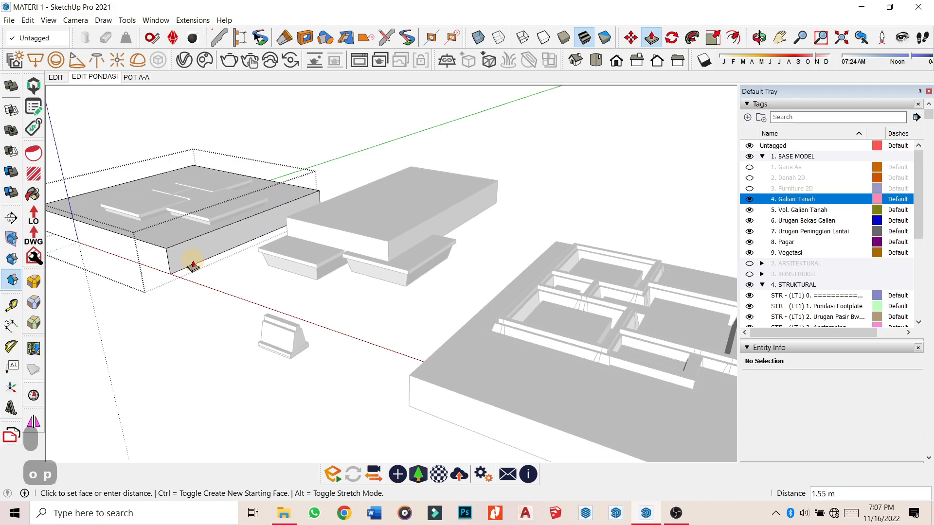
middle_click_drag(268, 264, 328, 242)
key("Escape")
In the other box group, extend the front and short side faces about 2.2 m.
double_click(329, 242)
key("p")
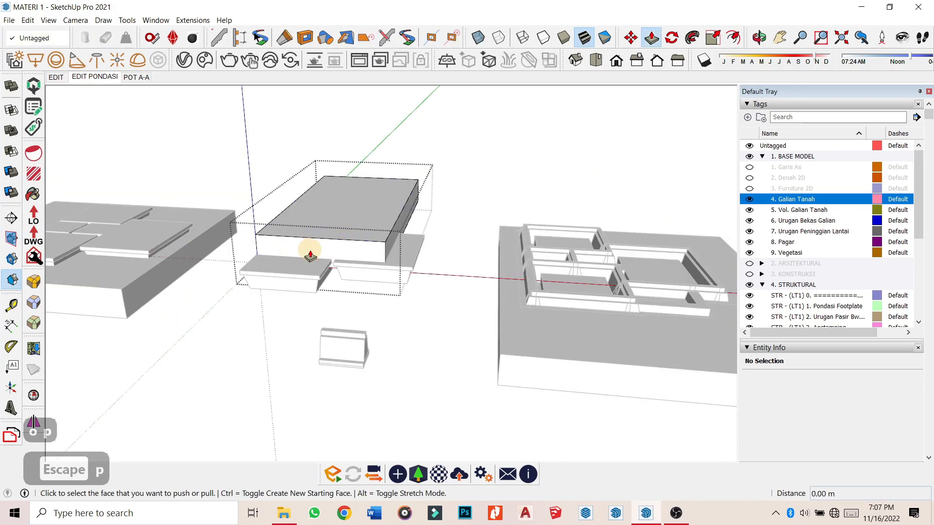
mouse_move(255, 285)
middle_mouse_down()
mouse_move(246, 282)
mouse_move(271, 292)
middle_mouse_up()
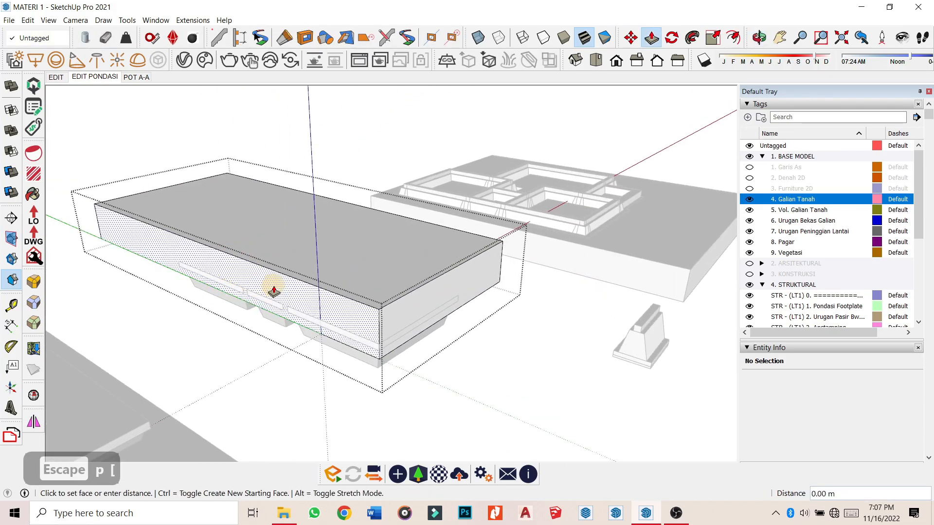
left_click(262, 304)
left_click_drag(318, 306, 285, 319)
middle_click_drag(473, 269, 173, 344)
left_click_drag(244, 296, 232, 314)
left_click_drag(285, 298, 360, 327)
scroll(446, 309, "down", 4)
key("Escape")
left_click(246, 363)
middle_click_drag(246, 363, 362, 273)
Use Solid Difference to subtract the outer block, leaving the 9.25 m³ upper fill piece.
middle_click_drag(375, 360, 317, 277)
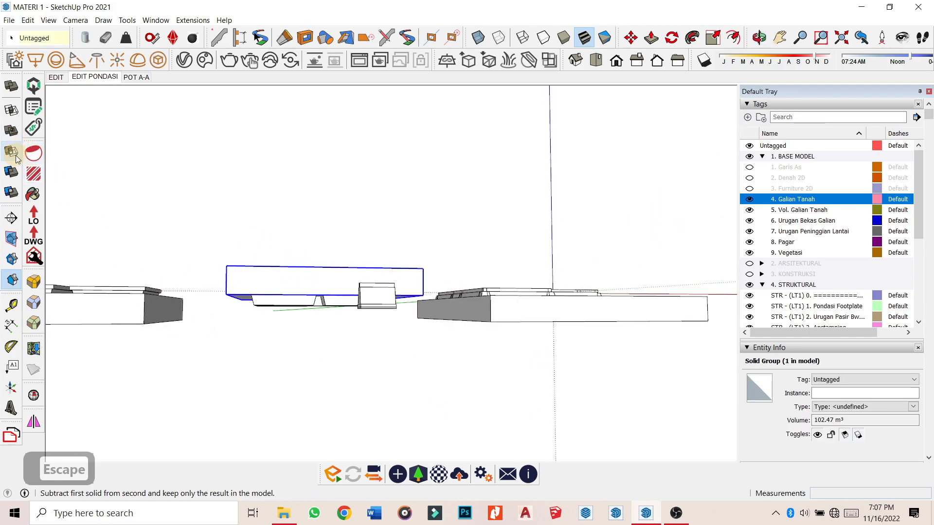
middle_click_drag(339, 322, 470, 307)
key("space")
key("Escape")
scroll(355, 307, "up", 2)
scroll(355, 307, "down", 5)
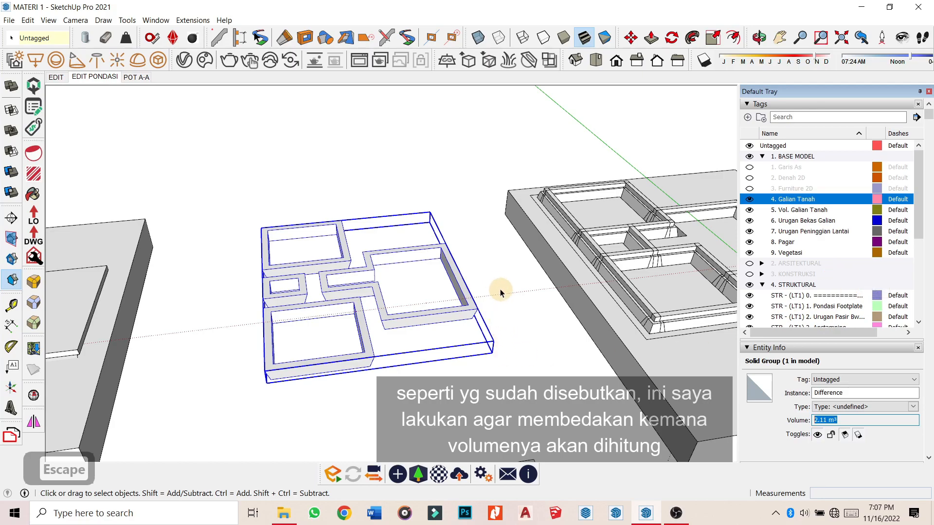
scroll(498, 289, "down", 4)
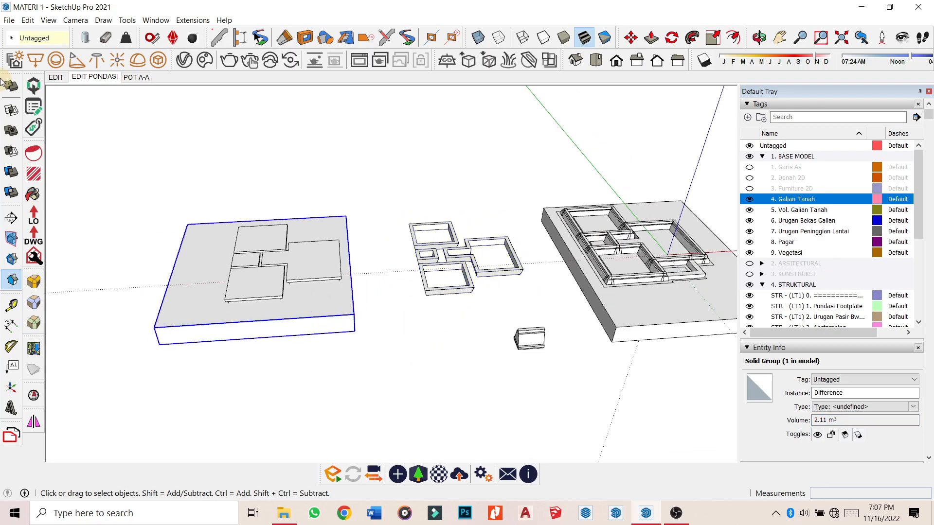
scroll(249, 268, "up", 3)
left_click(263, 293)
key("space")
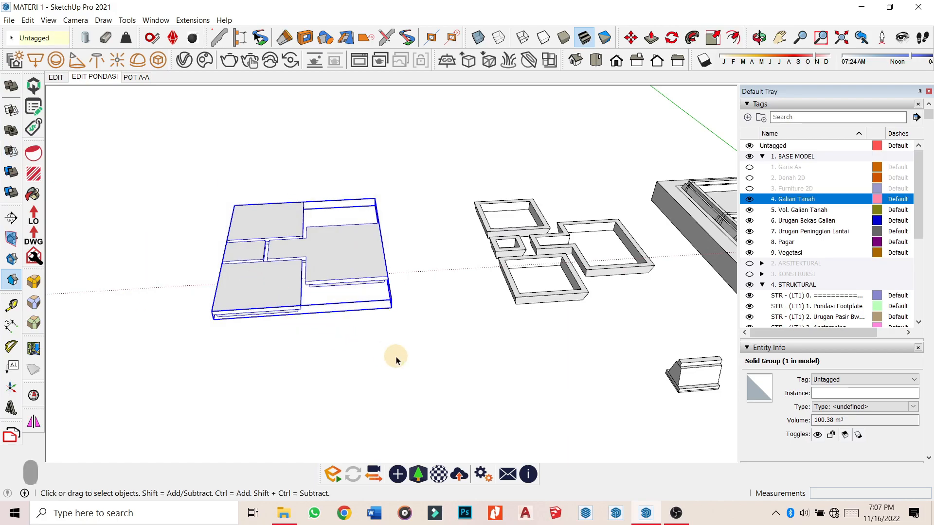
key("space")
Move the resulting fill group 10 m.
middle_click_drag(361, 334, 319, 227)
scroll(320, 229, "up", 4)
key("m")
left_click(348, 278)
type("10")
key("Return")
Move both groups 10 m back into place over the foundation.
middle_click_drag(304, 259, 558, 222)
key("space")
scroll(559, 222, "up", 3)
middle_click_drag(484, 271, 289, 407)
scroll(263, 273, "down", 6)
middle_click_drag(305, 248, 573, 326)
key("m")
key("m")
type("10")
key("Return")
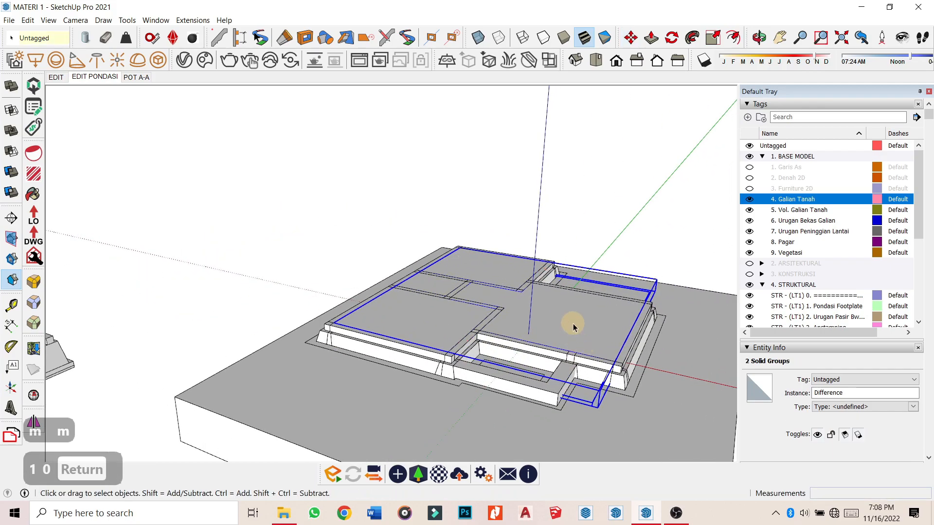
scroll(616, 308, "up", 2)
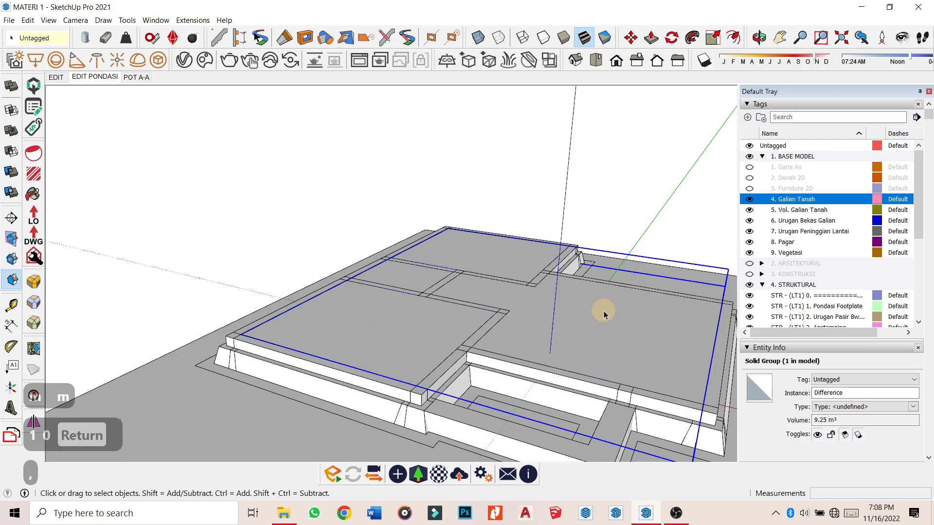
middle_click_drag(586, 303, 578, 293)
Tag the 9.25 m³ upper fill 7. Urugan Peninggian Lantai and hide that tag.
key("m")
left_click(586, 302)
key("space")
left_click(882, 380)
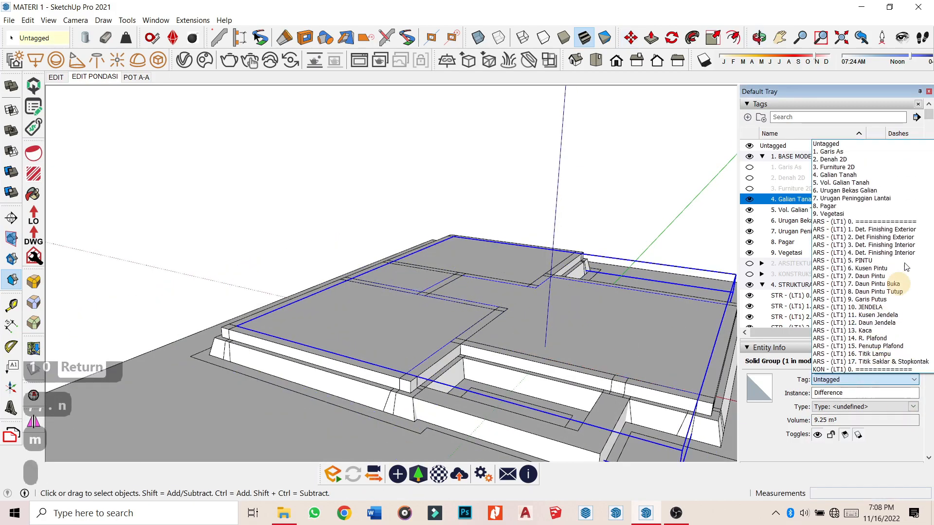
left_click(884, 199)
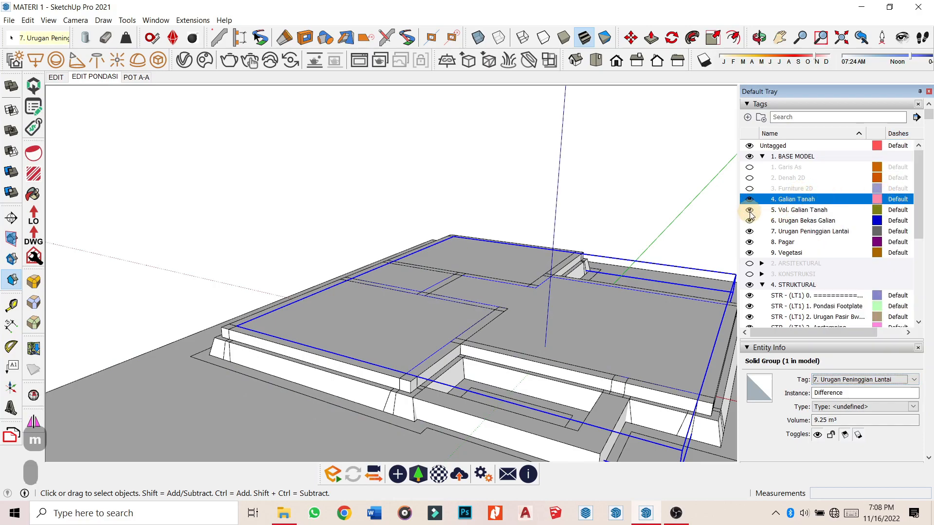
left_click(749, 232)
middle_click_drag(472, 249, 543, 362)
scroll(560, 320, "up", 2)
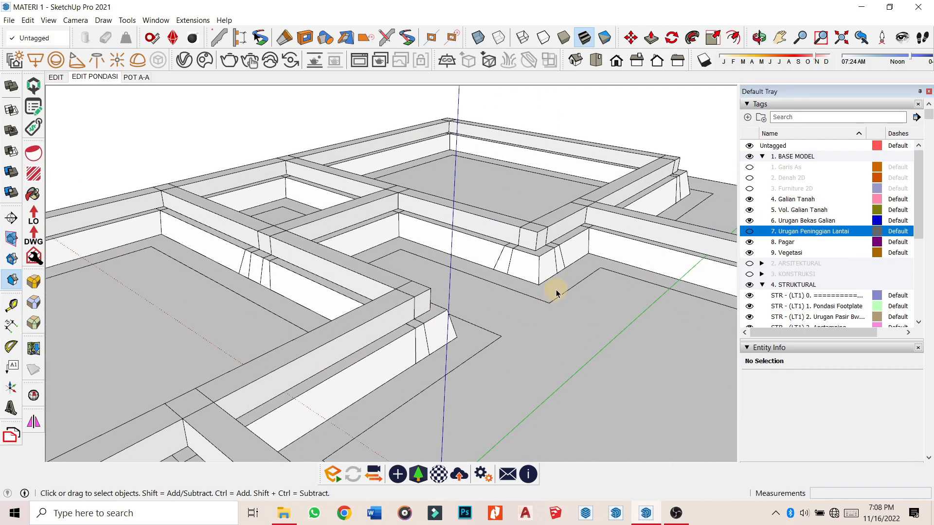
Tag the 2.11 m³ lower fill 6. Urugan Bekas Galian and show the POT A-A scene.
left_click(837, 379)
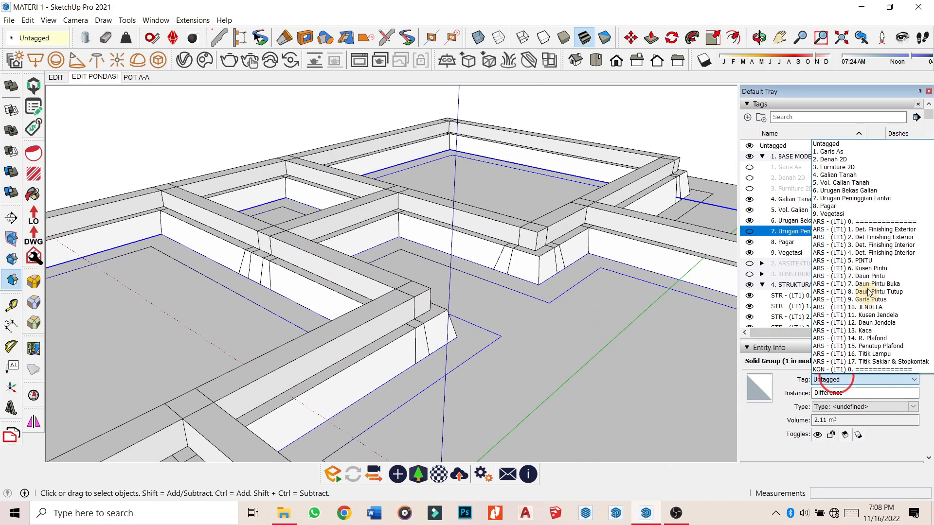
left_click(883, 190)
middle_click_drag(511, 188, 588, 185)
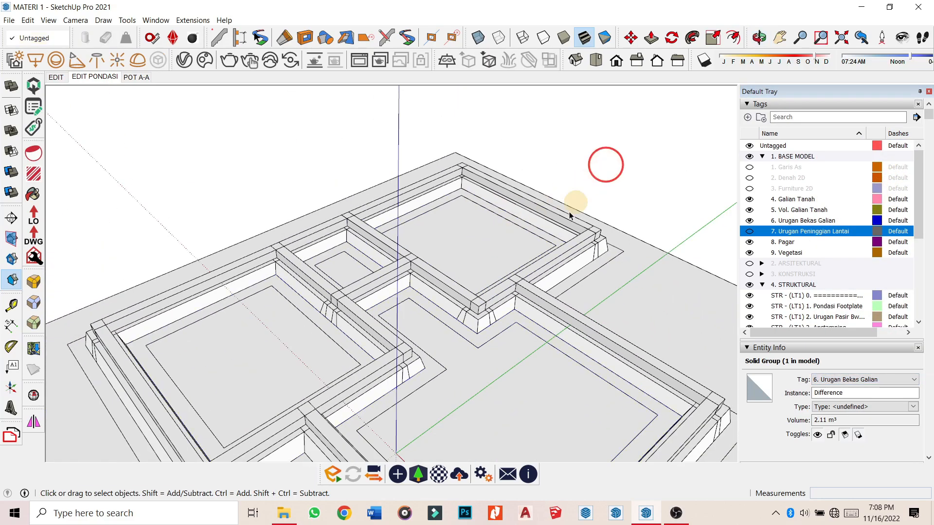
scroll(531, 297, "down", 2)
middle_click_drag(531, 297, 445, 252)
left_click(142, 78)
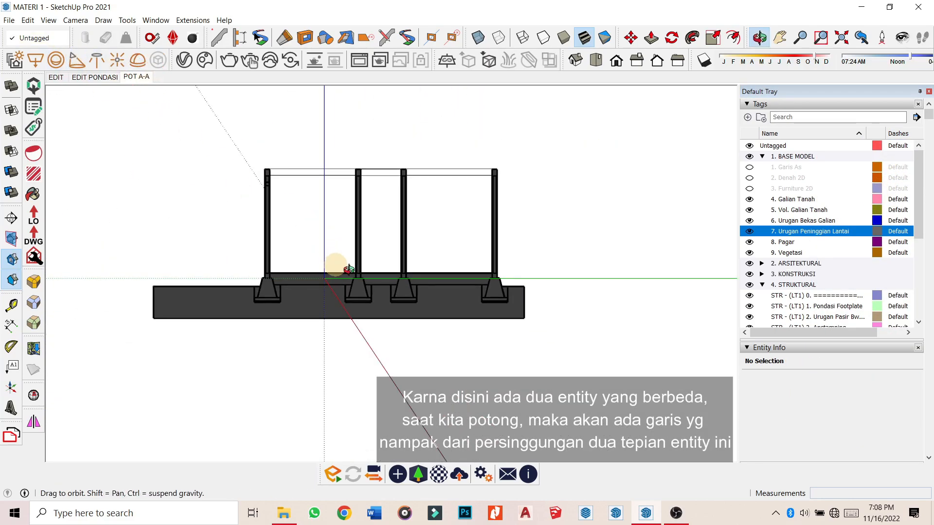
scroll(403, 299, "up", 5)
scroll(383, 298, "down", 4)
middle_click_drag(546, 196, 412, 162)
scroll(97, 248, "up", 4)
scroll(363, 240, "down", 3)
scroll(222, 152, "up", 3)
middle_click_drag(362, 239, 303, 260)
scroll(221, 154, "down", 4)
scroll(302, 270, "up", 2)
left_click(308, 236)
scroll(313, 323, "down", 2)
scroll(312, 323, "up", 5)
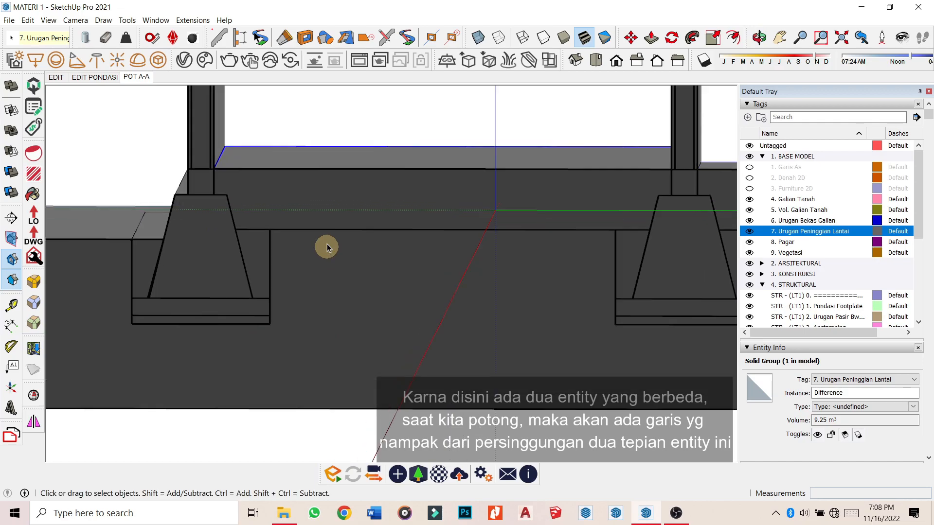
scroll(251, 207, "down", 2)
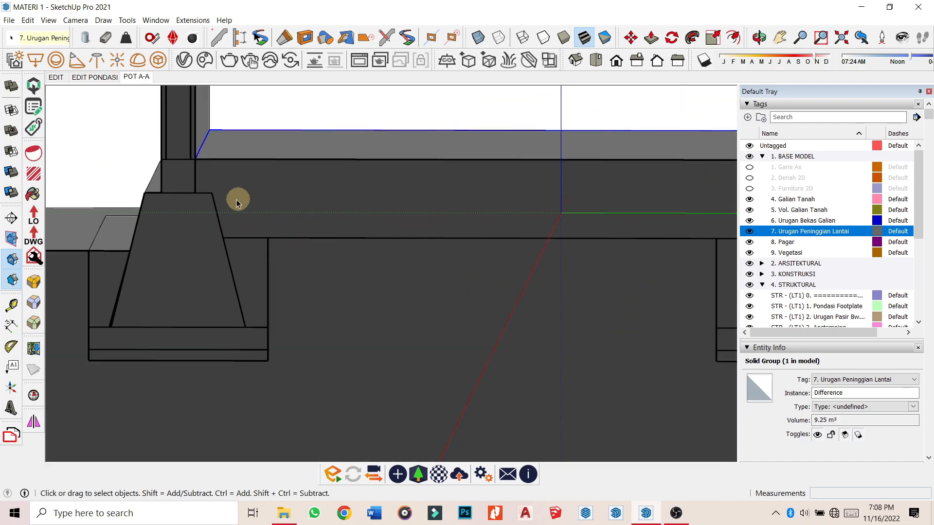
scroll(189, 214, "down", 3)
middle_click_drag(219, 231, 314, 339)
scroll(214, 278, "down", 2)
scroll(230, 258, "up", 4)
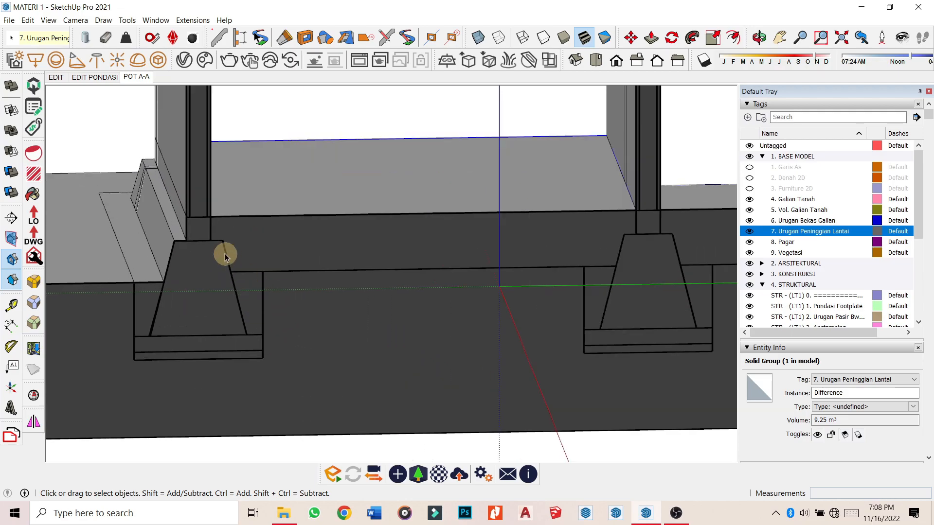
scroll(198, 294, "down", 4)
scroll(189, 311, "up", 1)
scroll(189, 312, "up", 3)
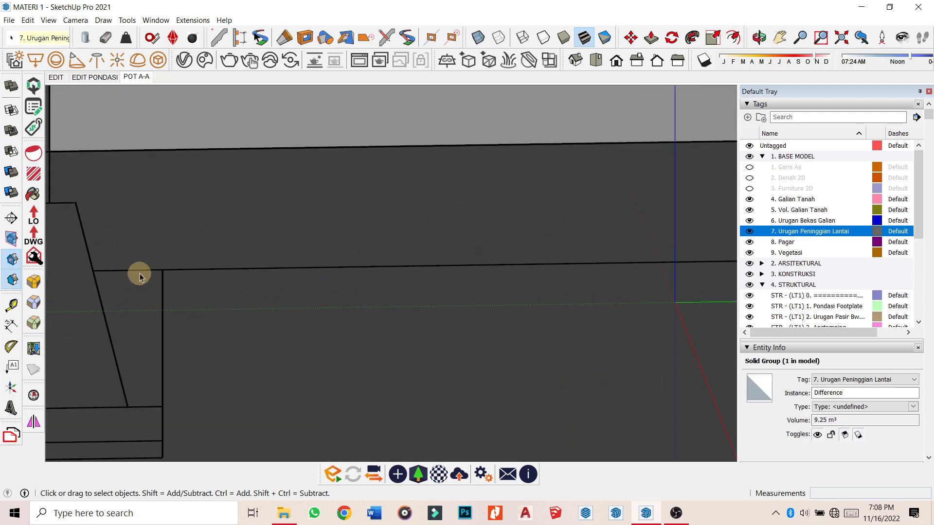
scroll(128, 245, "down", 3)
middle_click_drag(480, 229, 414, 234)
scroll(233, 229, "down", 2)
scroll(244, 246, "down", 3)
middle_click_drag(331, 291, 506, 241)
scroll(523, 233, "up", 3)
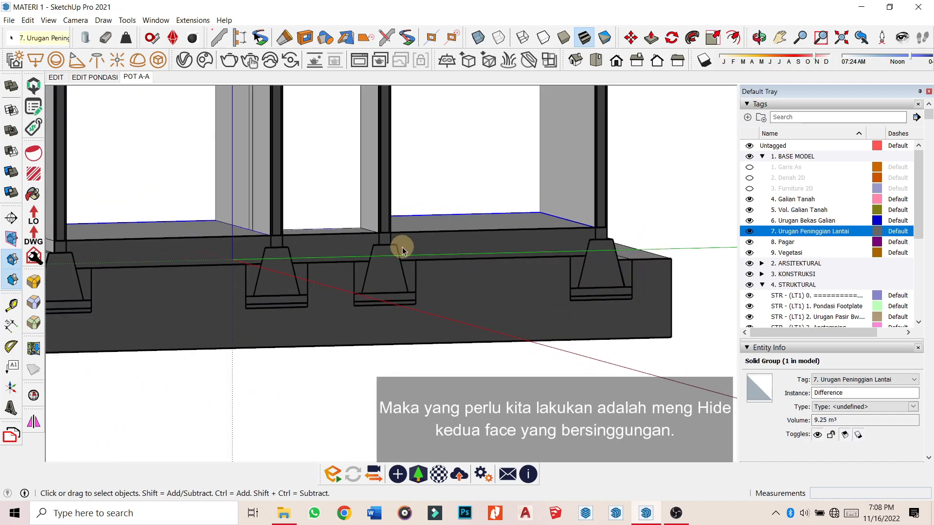
middle_click_drag(325, 221, 317, 284)
Switch through the EDIT scene to the EDIT PONDASI scene and orbit to the foundation.
left_click(53, 79)
middle_click_drag(340, 233, 469, 227)
left_click(99, 80)
middle_click_drag(312, 276, 326, 161)
Inside the upper fill group, hide the four touching slab faces: top-left, middle, bottom-left and large right.
double_click(370, 300)
scroll(369, 243, "up", 3)
double_click(330, 217)
scroll(330, 219, "down", 2)
scroll(264, 325, "up", 5)
double_click(262, 324, "ctrl")
double_click(217, 406, "ctrl")
double_click(460, 385, "ctrl")
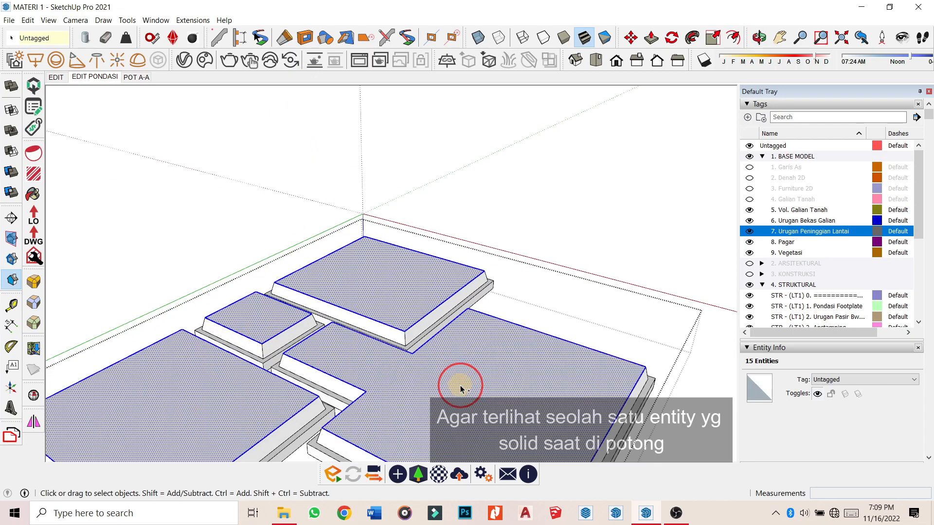
right_click(460, 385)
left_click(527, 131)
From a steep top view, hide the slab group to expose the fill below.
middle_click_drag(532, 198, 184, 386)
scroll(326, 194, "up", 5)
right_click(325, 195)
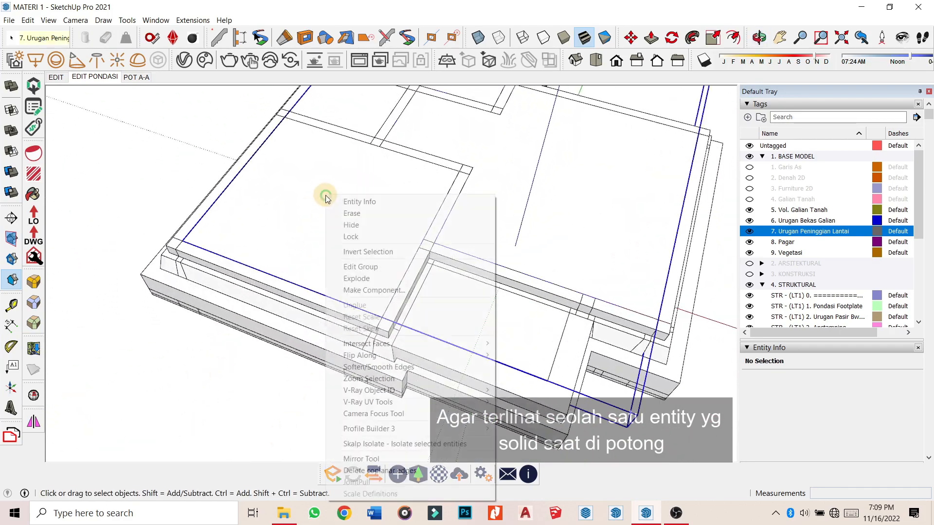
left_click(379, 220)
Hide the three touching top faces of the lower fill: wall outline, small foundation and a third face.
middle_click_drag(379, 220, 323, 208)
scroll(341, 205, "up", 3)
scroll(340, 208, "down", 3)
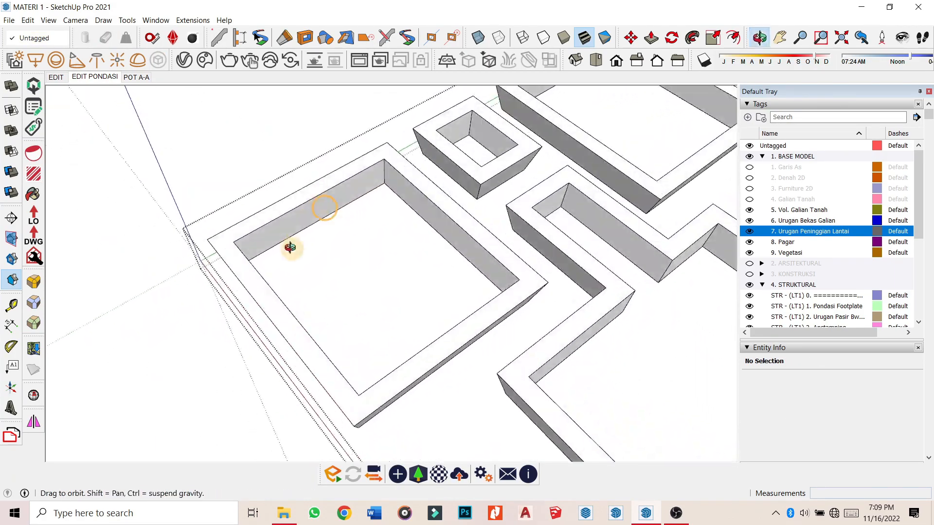
scroll(326, 188, "up", 3)
left_click(326, 191)
scroll(326, 191, "down", 4)
scroll(506, 159, "up", 3)
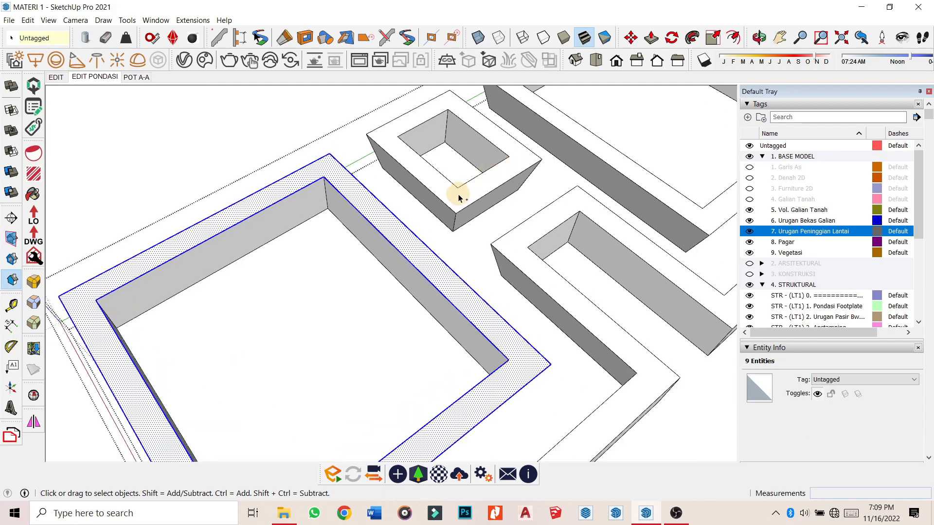
double_click(458, 195, "shift")
left_click(513, 250, "shift")
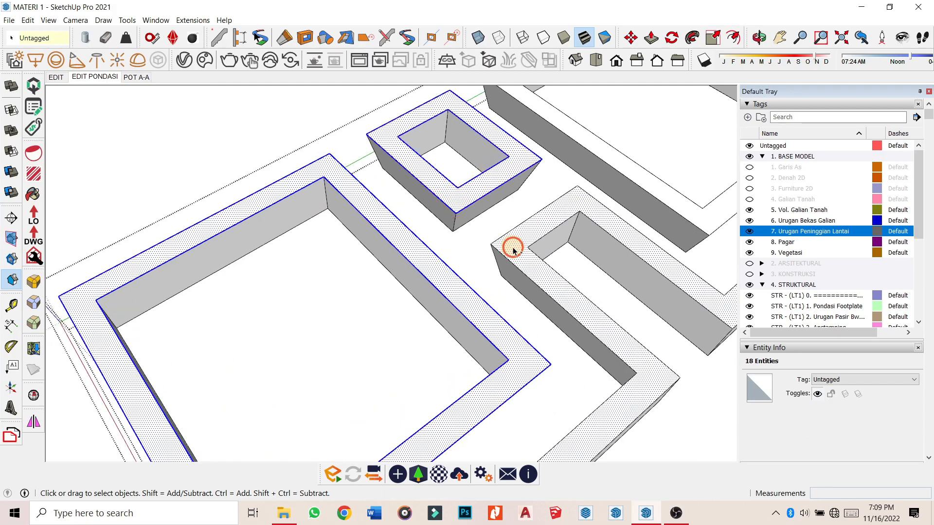
right_click(611, 162)
left_click(639, 192)
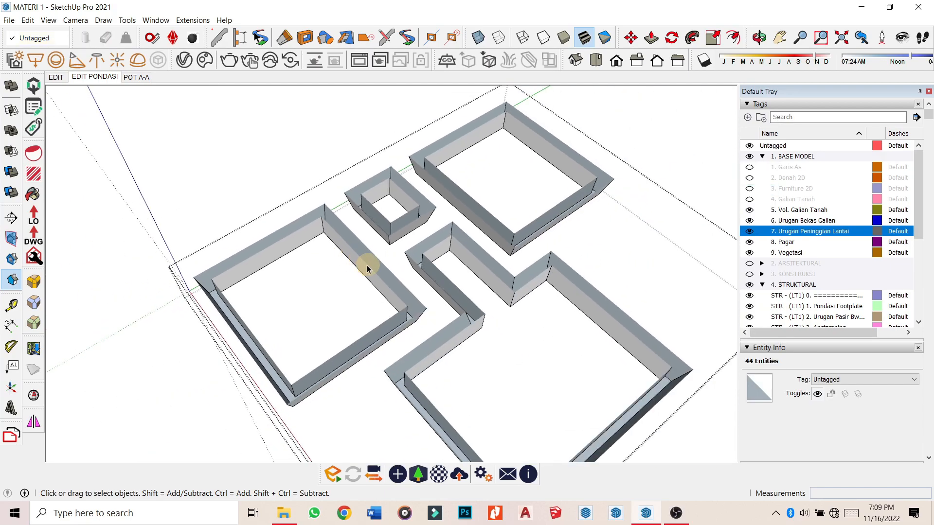
middle_click_drag(267, 144, 235, 166)
Return to the full POT A-A section elevation.
left_click(136, 77)
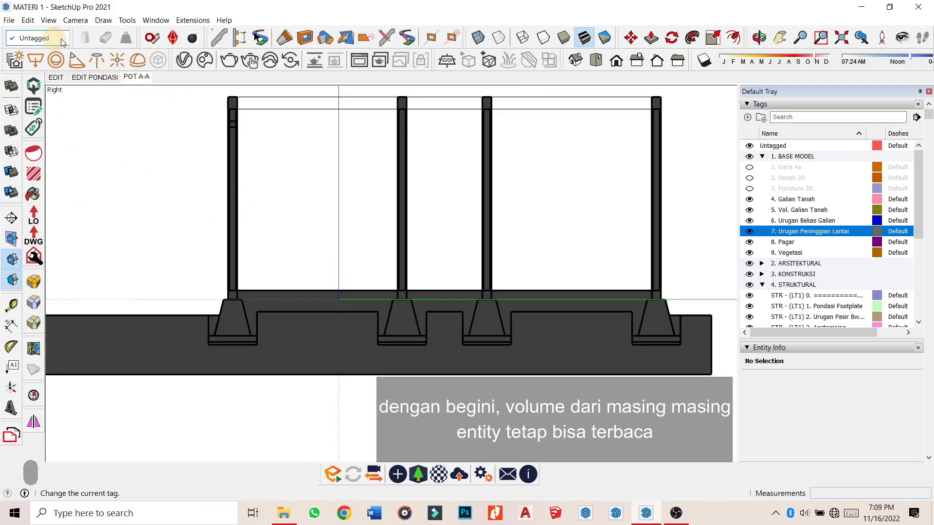
scroll(399, 279, "up", 6)
scroll(384, 296, "down", 3)
left_click(144, 77)
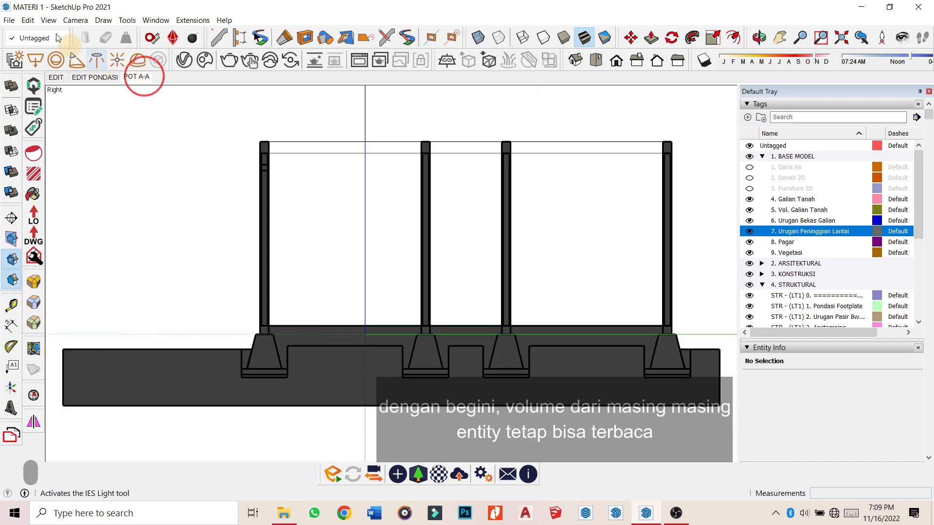
Turn off the axes from the View menu and update the POT A-A scene to store it.
left_click(30, 21)
mouse_move(51, 21)
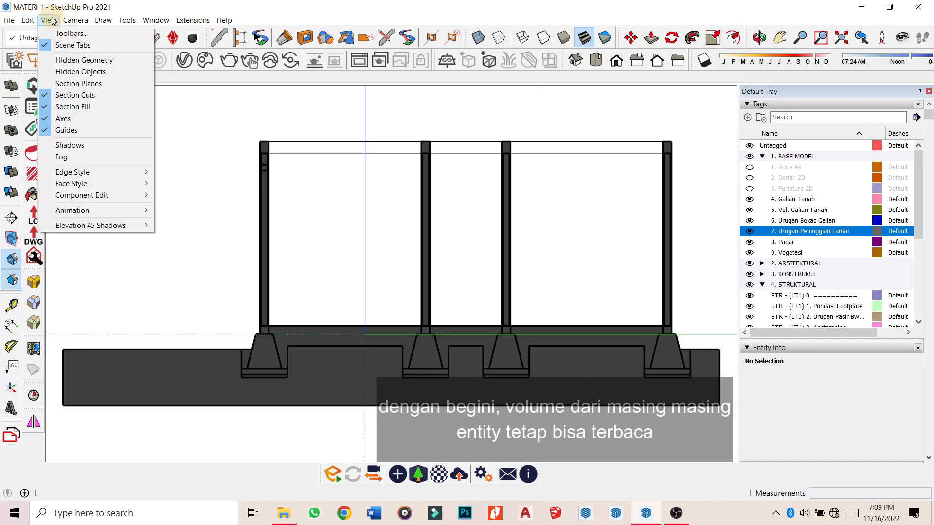
left_click(75, 118)
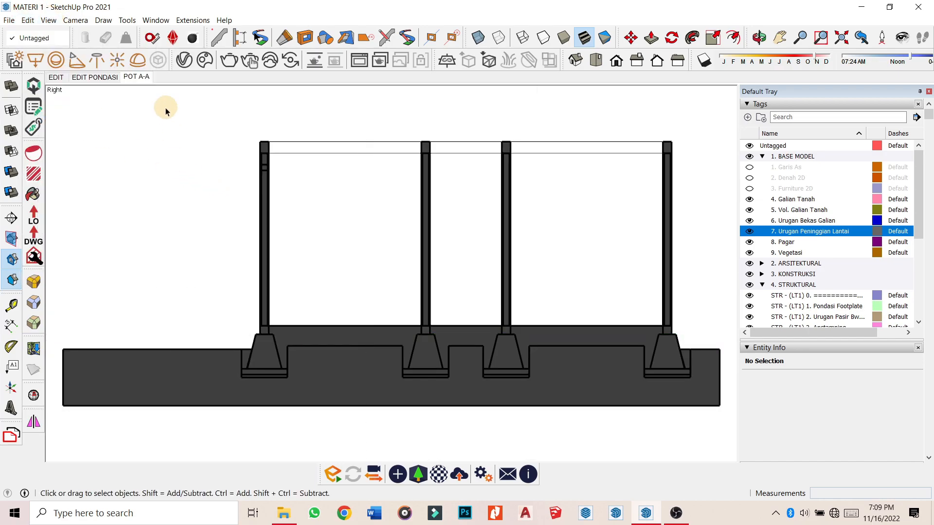
left_click(188, 120)
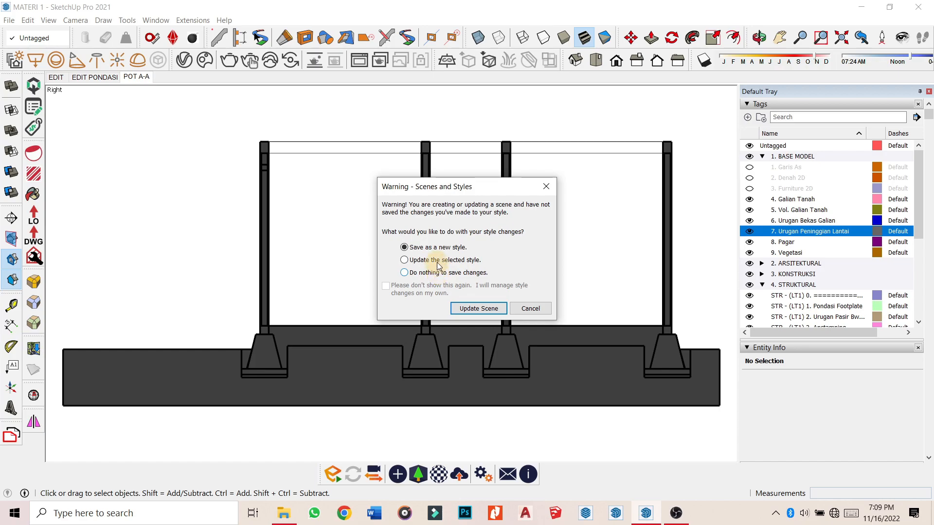
left_click(471, 310)
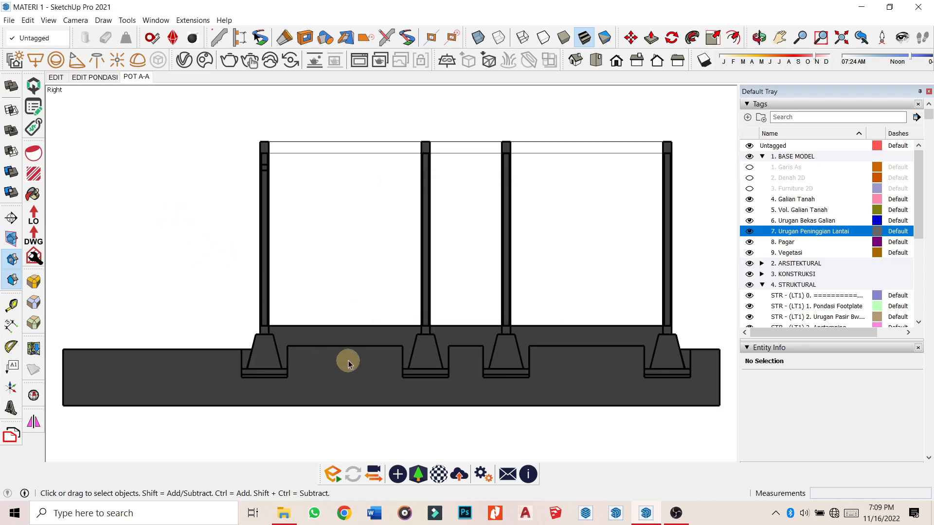
scroll(346, 366, "up", 6)
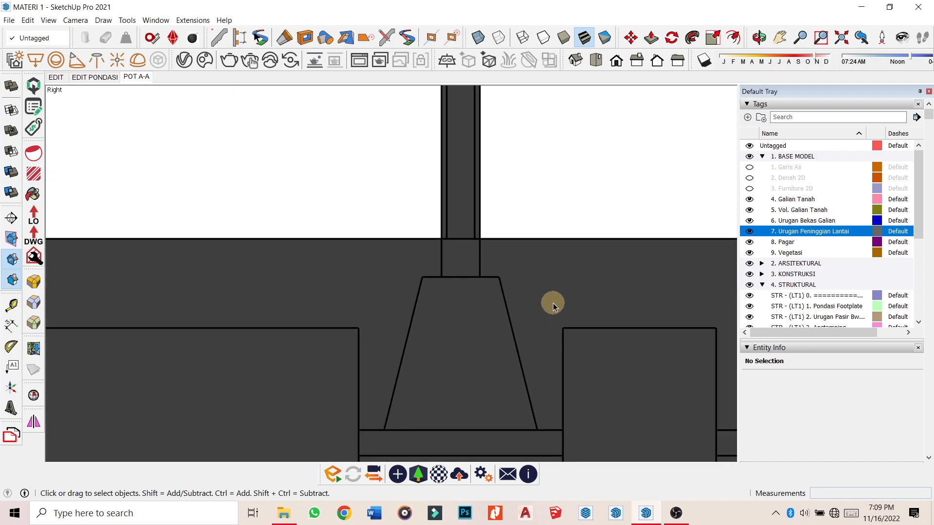
scroll(554, 305, "down", 5)
middle_click_drag(307, 214, 304, 250)
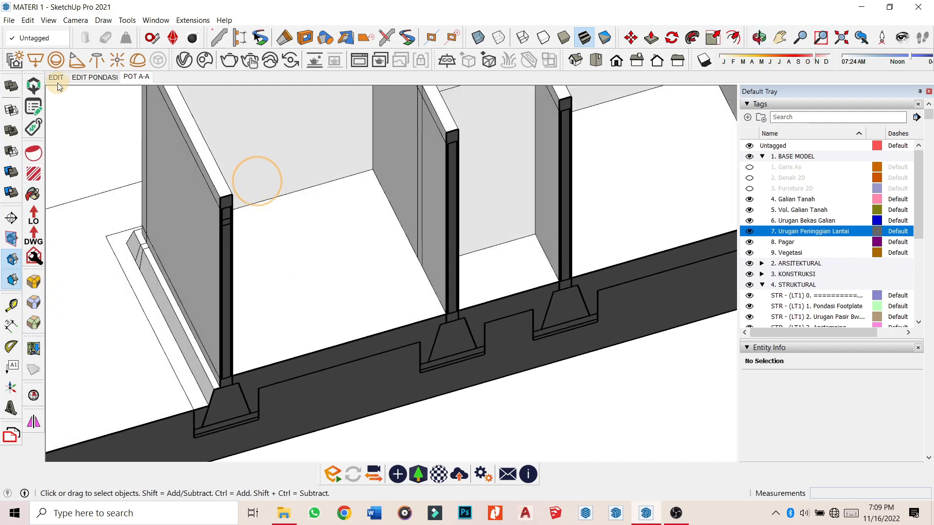
left_click(79, 81)
middle_click_drag(223, 151, 301, 273)
scroll(364, 306, "up", 5)
left_click(328, 261)
middle_click_drag(374, 365, 362, 257)
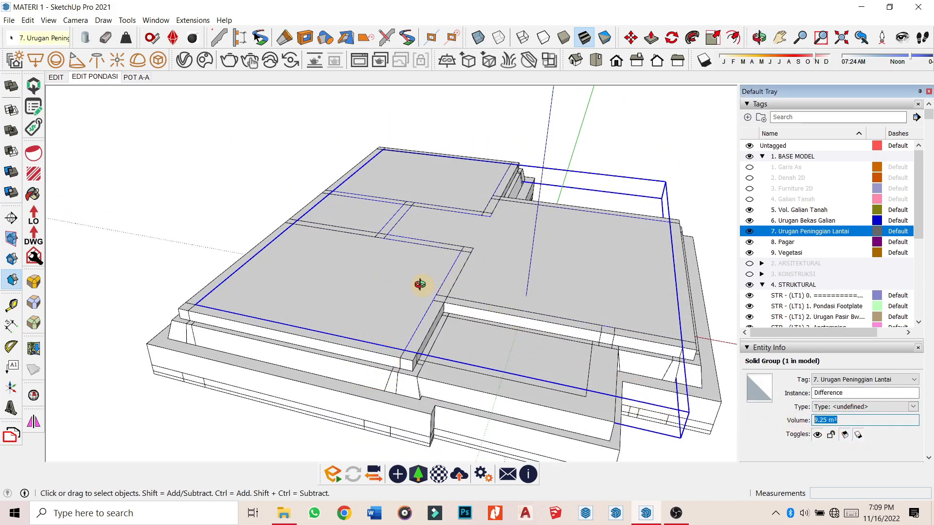
middle_click_drag(422, 287, 467, 302)
double_click(390, 290)
middle_click_drag(406, 411, 401, 190)
scroll(400, 194, "up", 3)
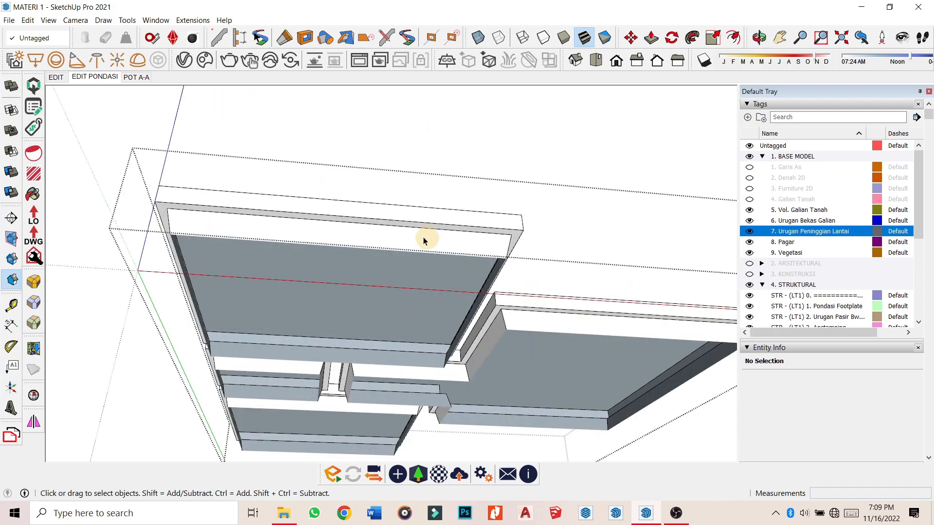
middle_click_drag(348, 330, 689, 381)
triple_click(373, 232)
scroll(431, 261, "up", 3)
middle_click_drag(432, 261, 660, 177)
left_click(398, 327)
middle_click_drag(399, 327, 264, 462)
scroll(461, 252, "down", 4)
middle_click_drag(461, 253, 273, 316)
scroll(488, 229, "down", 3)
left_click(488, 229)
middle_click_drag(547, 258, 286, 309)
middle_click_drag(482, 285, 253, 258)
left_click(165, 328)
middle_click_drag(171, 327, 381, 210)
scroll(381, 210, "up", 4)
scroll(382, 211, "down", 4)
middle_click_drag(472, 347, 307, 260)
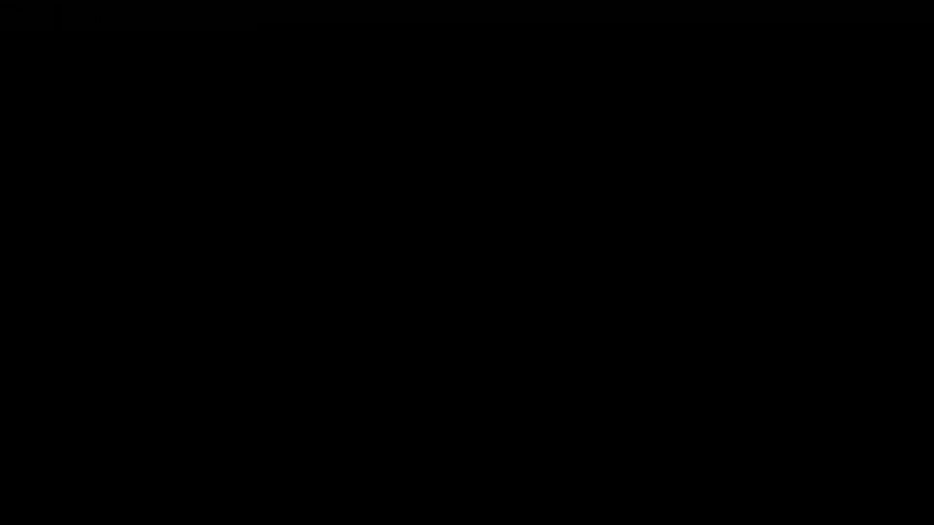